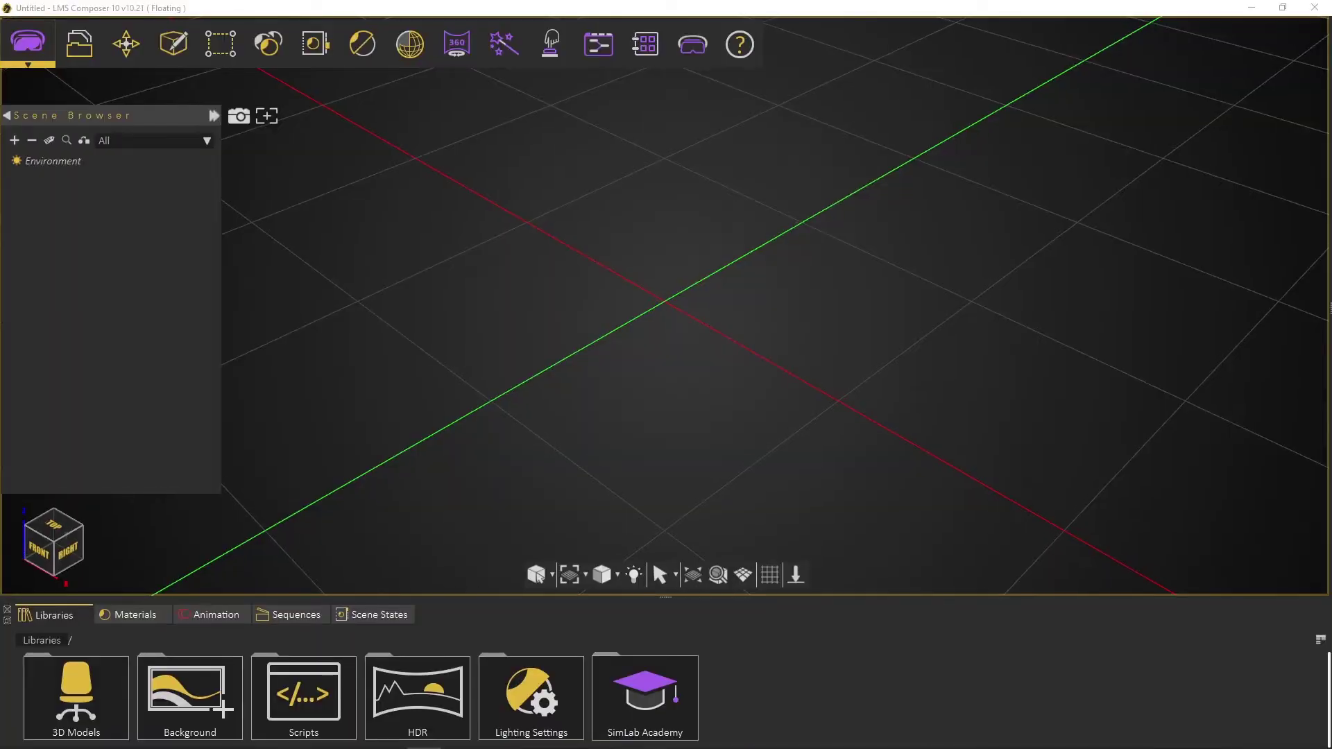
Step: Load the scene from SimLab Academy > VR > Training Builder > Random Function into the viewport
{"action": "double_click", "coordinate": [645, 693]}
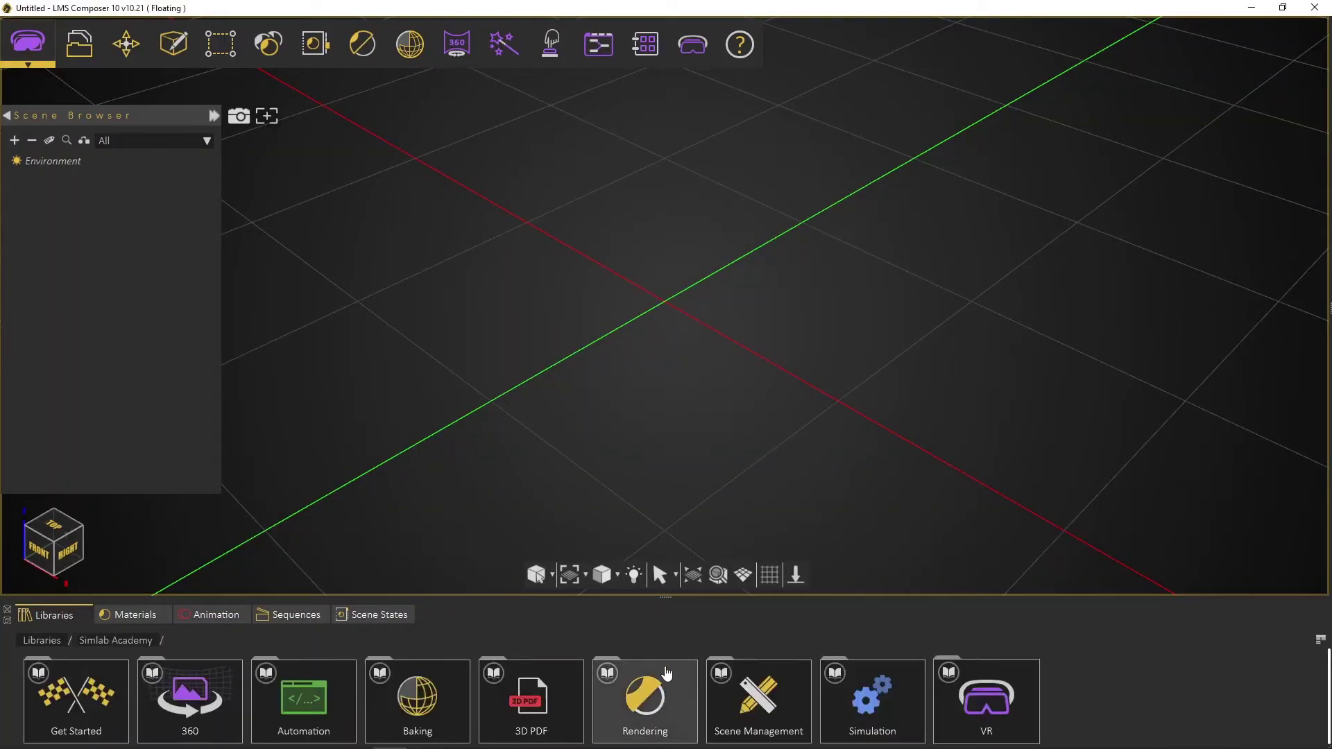
{"action": "double_click", "coordinate": [986, 701]}
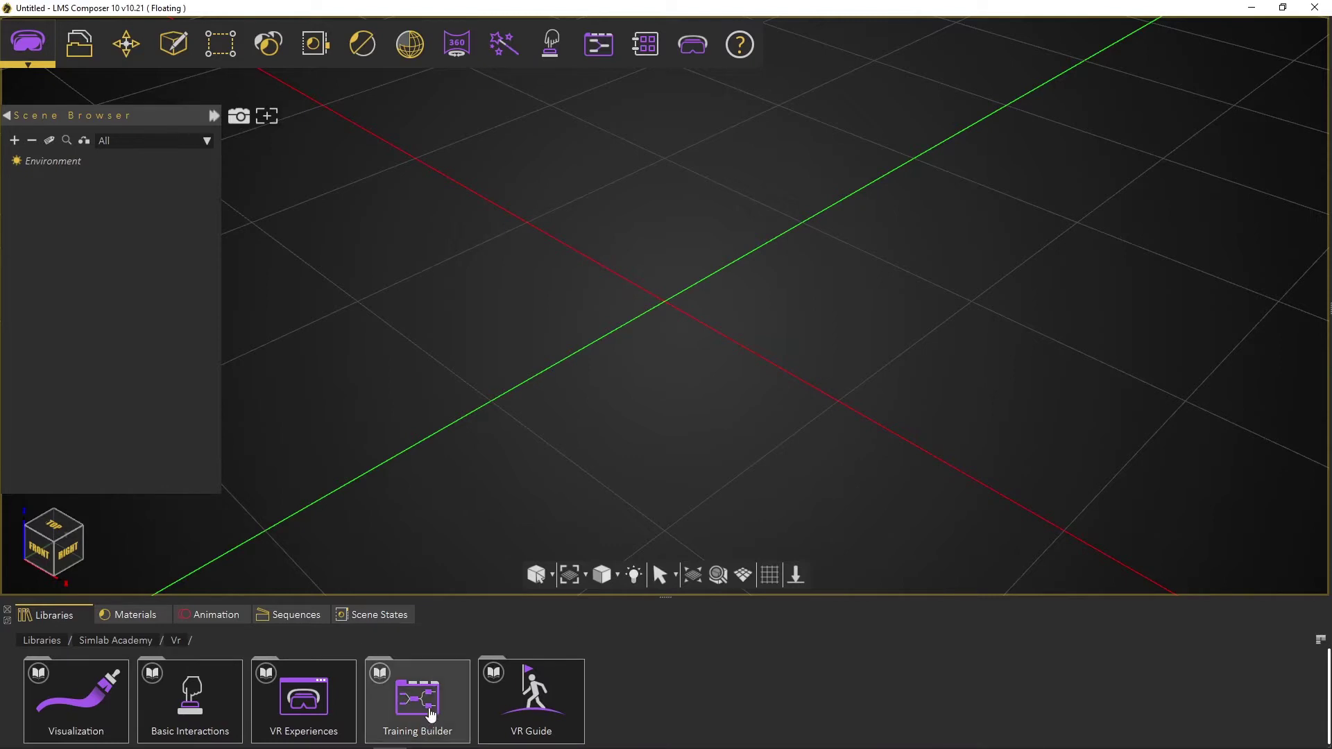
{"action": "double_click", "coordinate": [430, 713]}
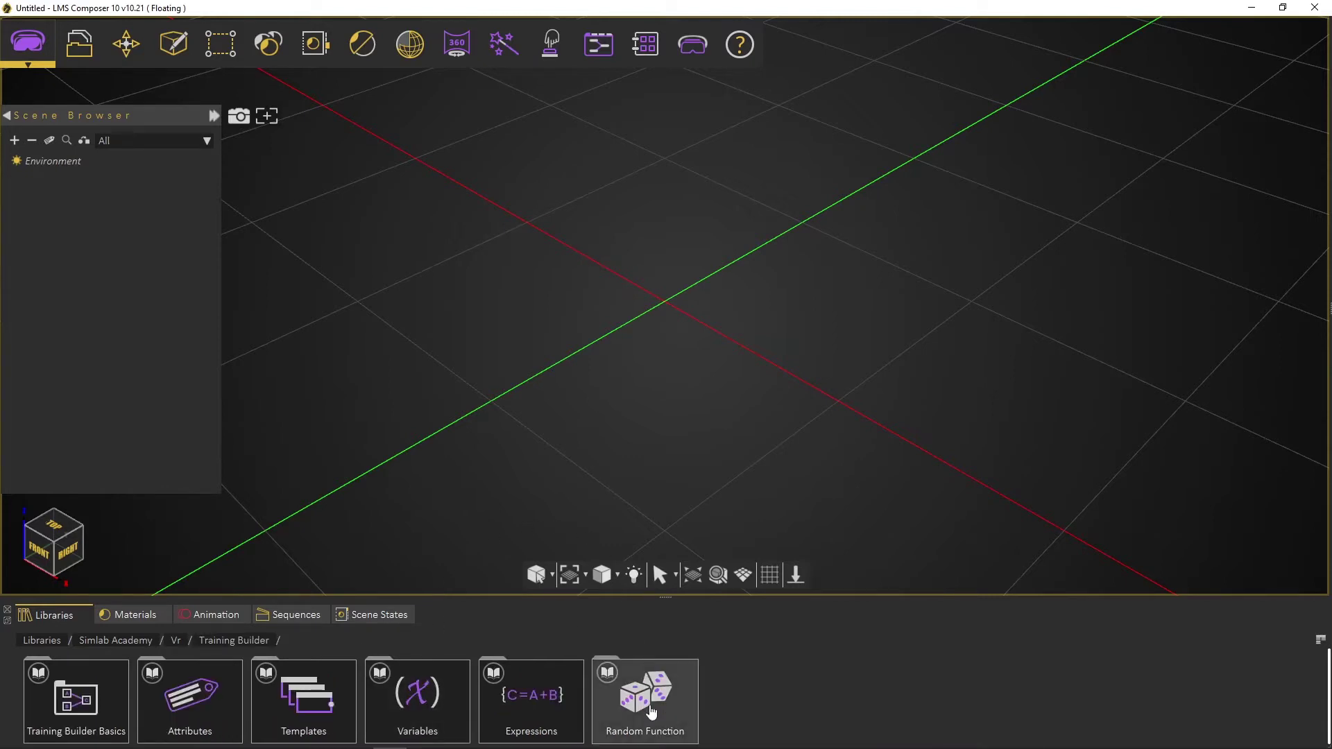
{"action": "double_click", "coordinate": [650, 713]}
{"action": "left_click_drag", "start_coordinate": [202, 695], "coordinate": [540, 369]}
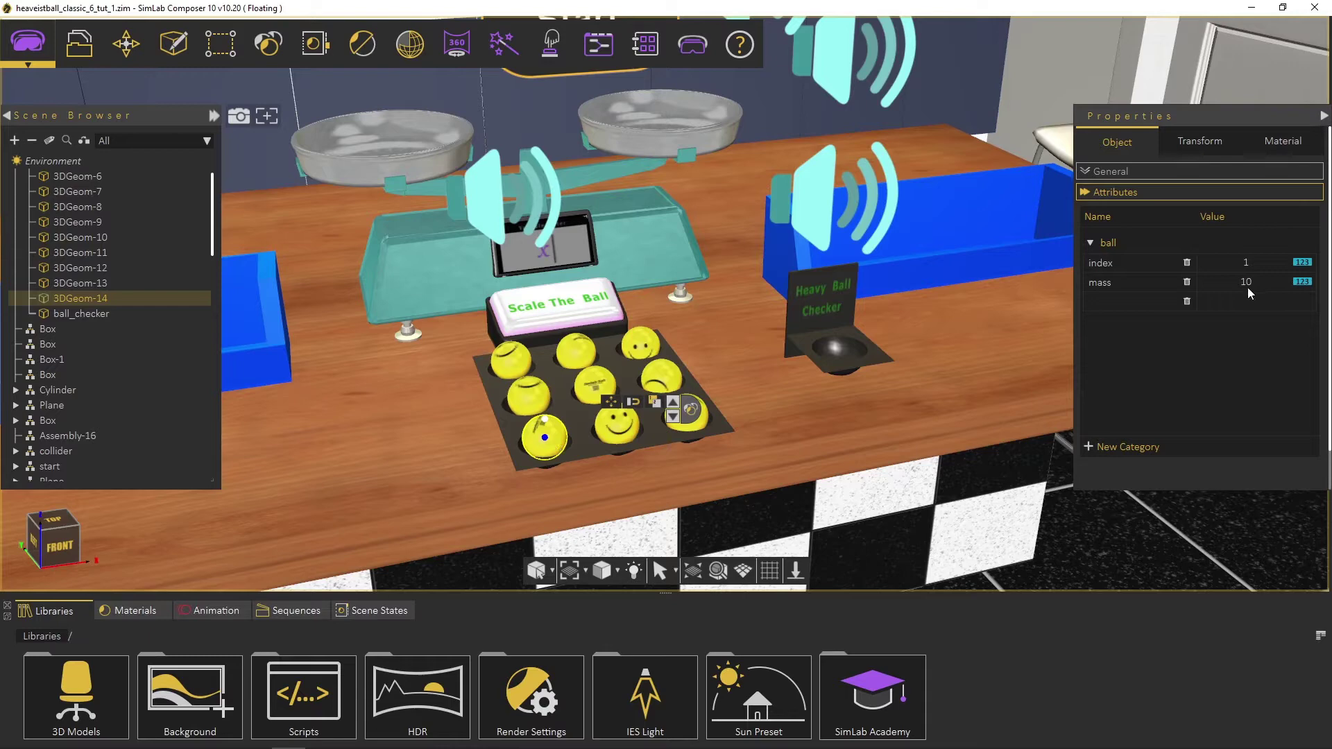
Step: Check the index attribute of each of the eight balls on the tray
{"action": "left_click", "coordinate": [619, 431]}
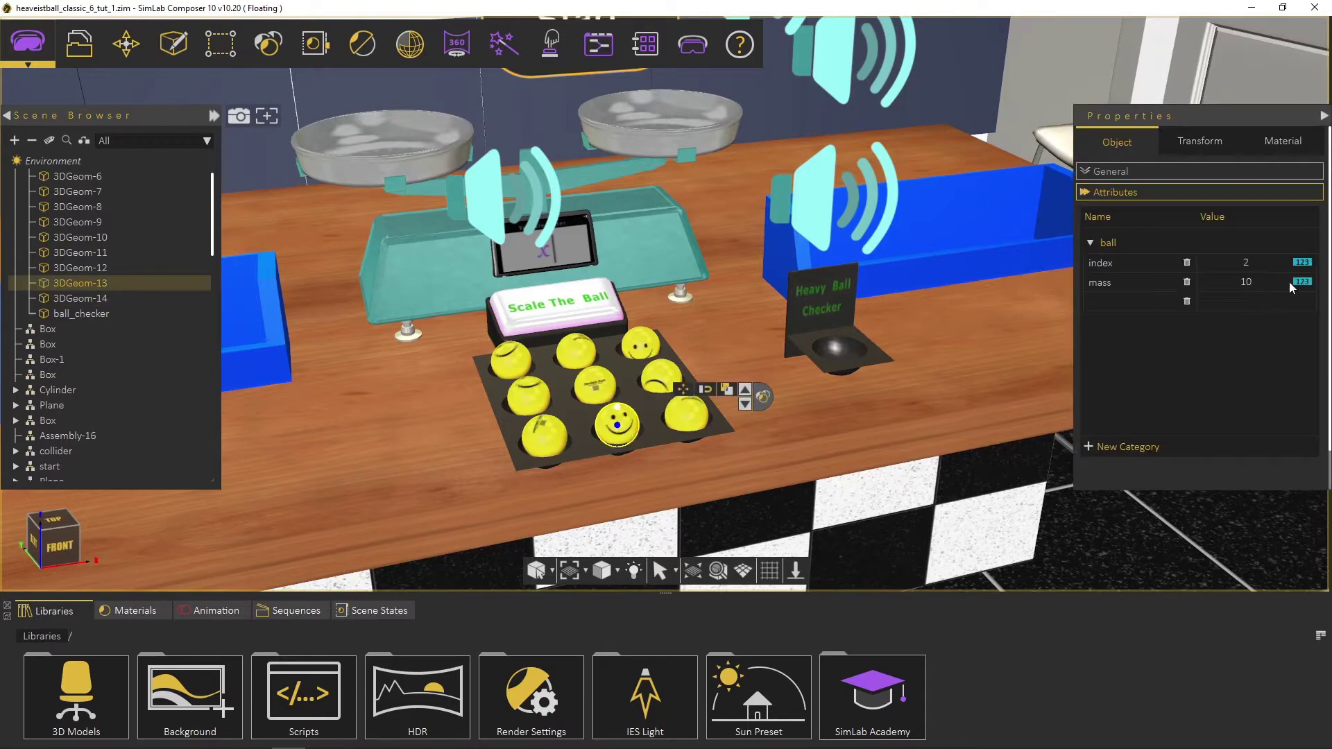
{"action": "left_click", "coordinate": [688, 413]}
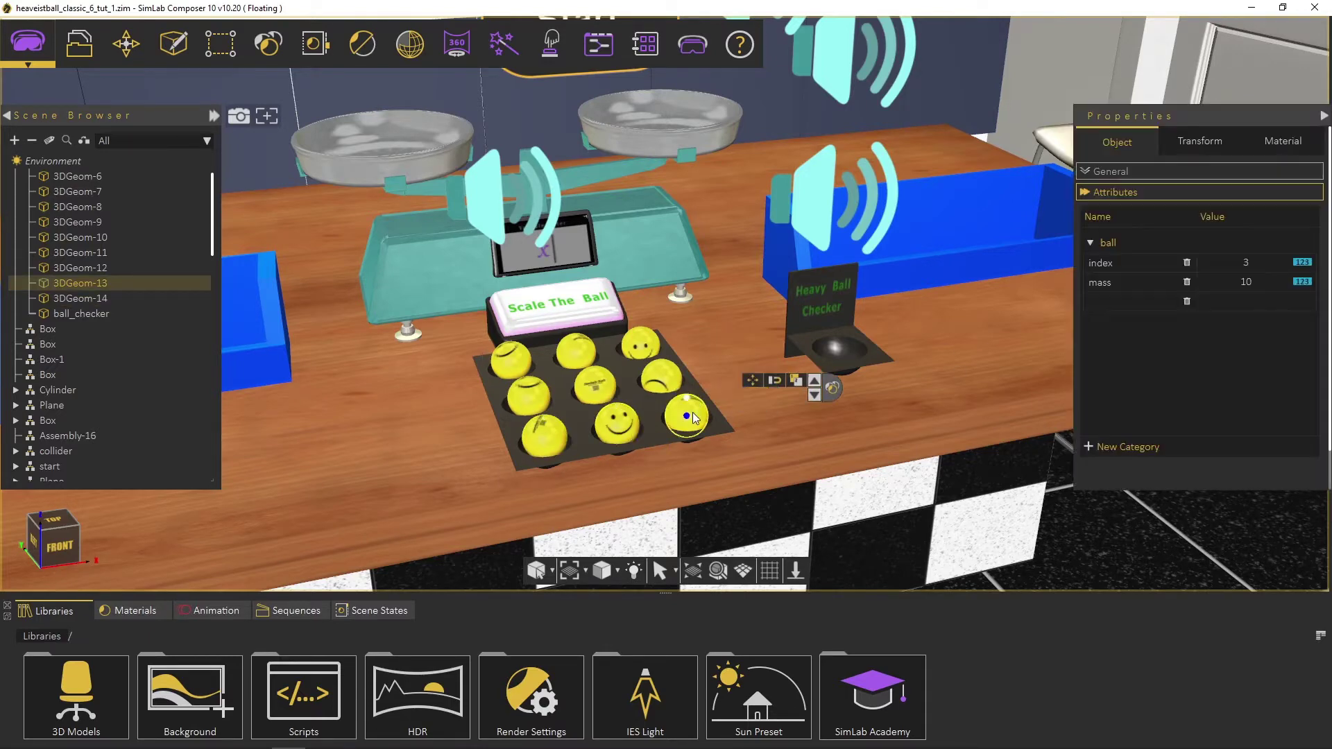
{"action": "left_click", "coordinate": [659, 383]}
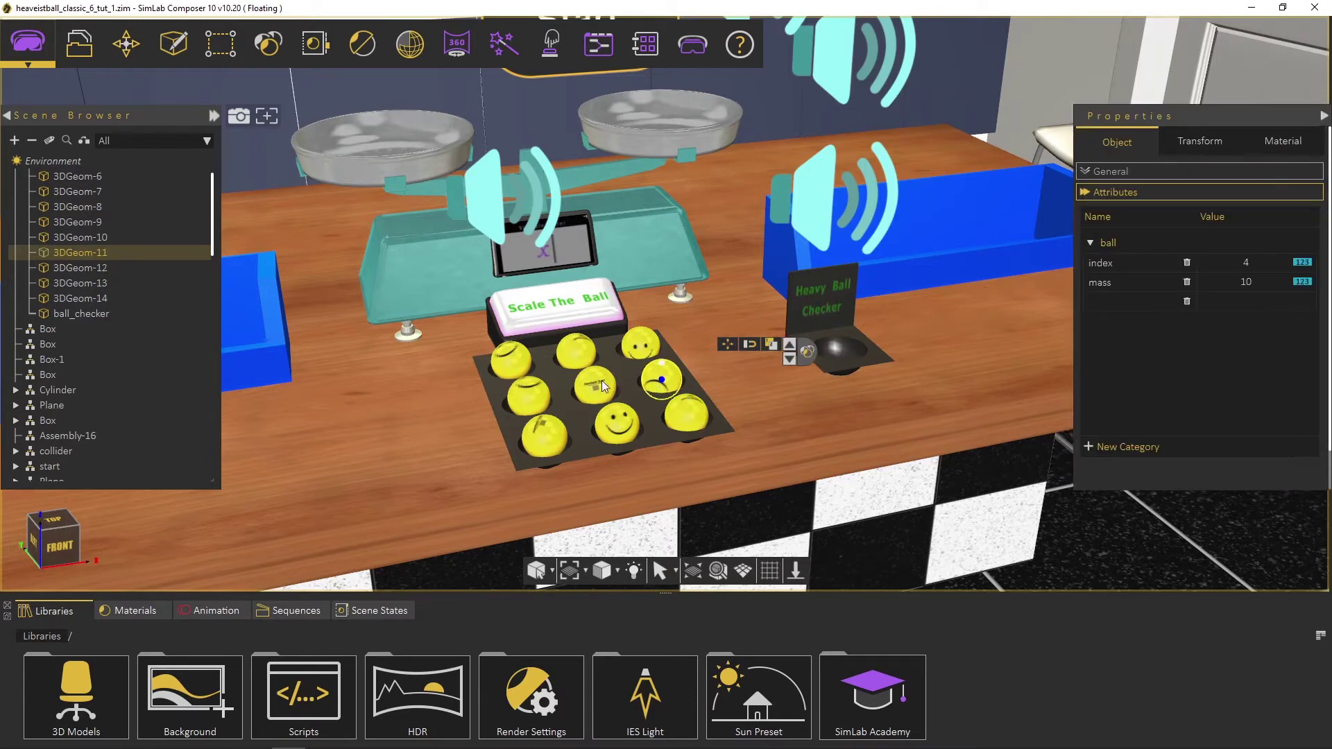
{"action": "left_click", "coordinate": [602, 381]}
{"action": "left_click", "coordinate": [530, 395]}
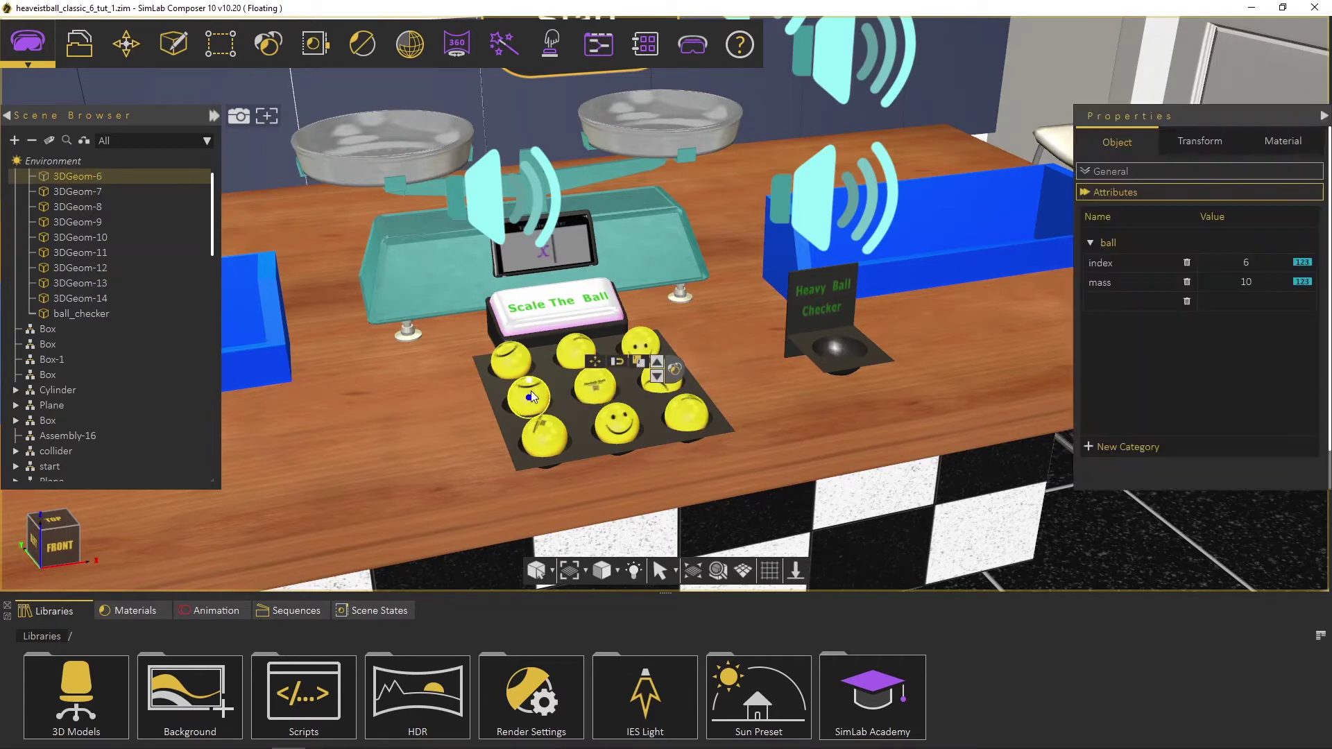
{"action": "left_click", "coordinate": [519, 352]}
{"action": "left_click", "coordinate": [580, 343]}
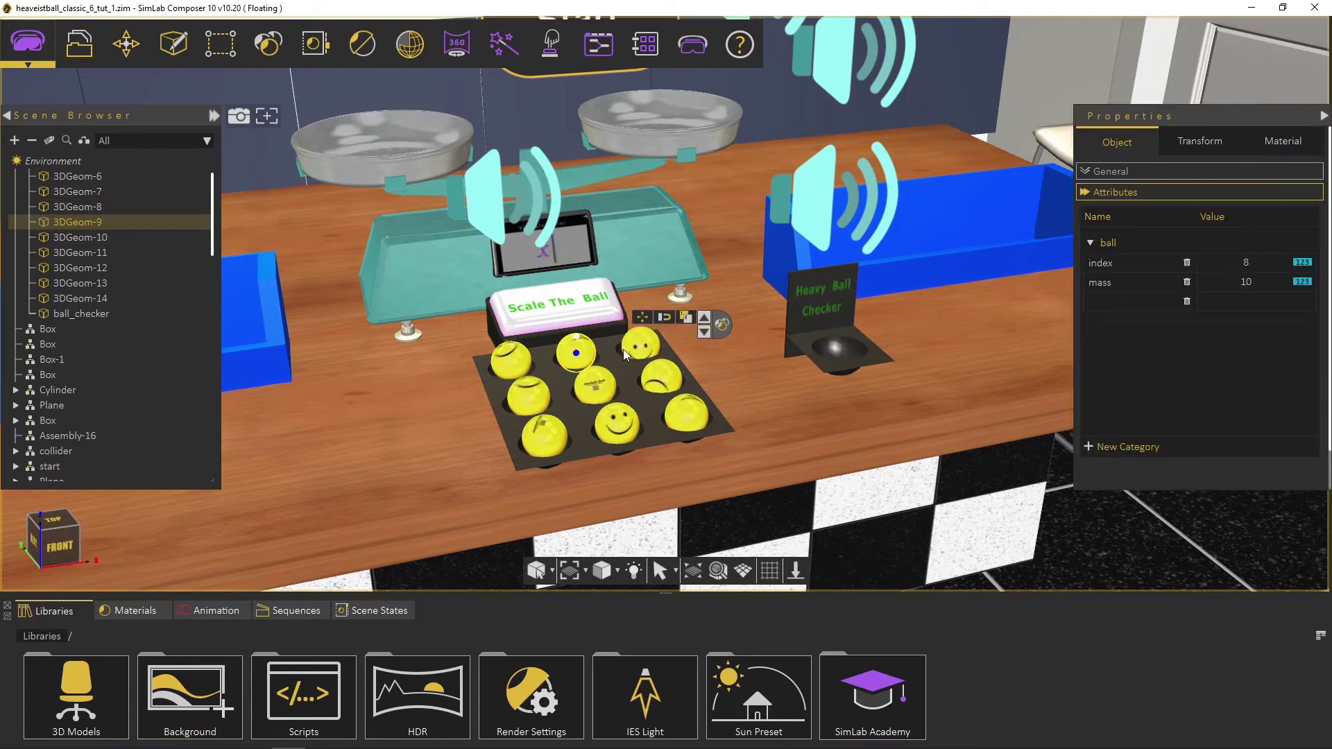
{"action": "left_click", "coordinate": [639, 342]}
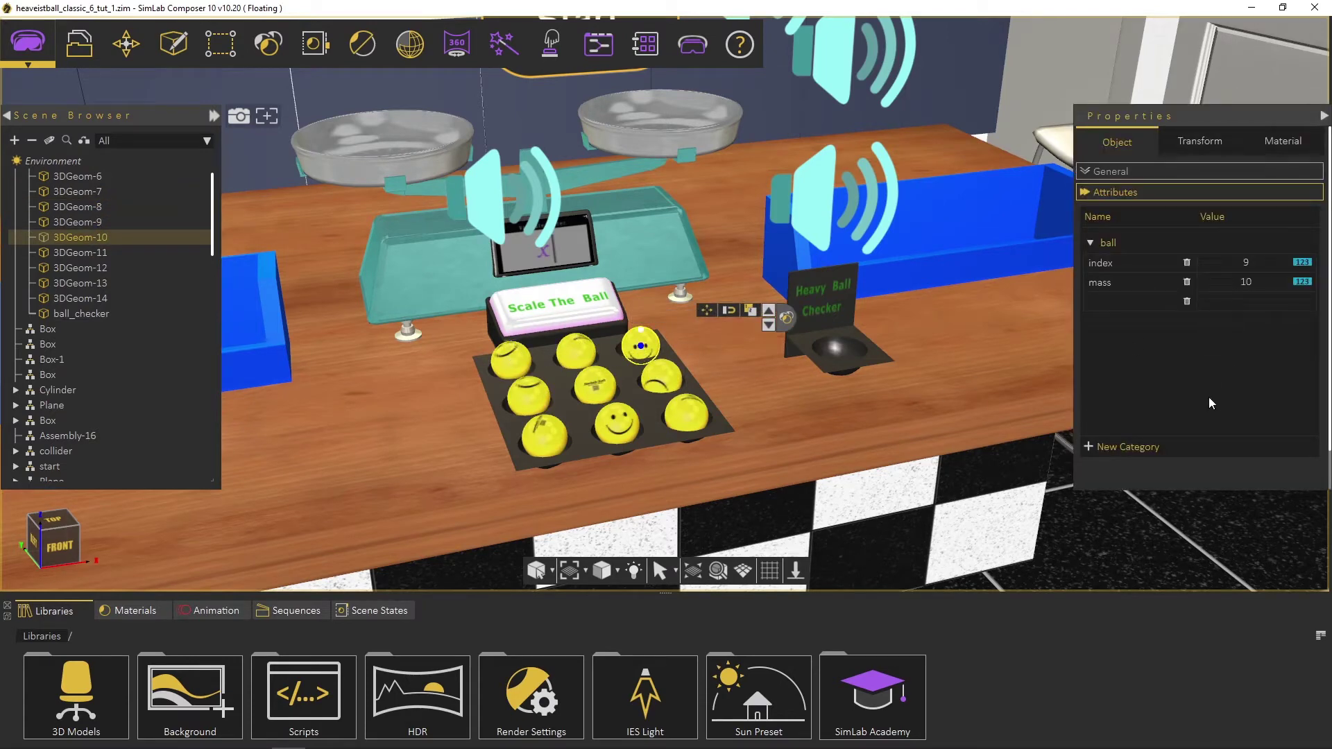
Step: Change the index 1 ball's mass value from 10 to 11
{"action": "left_click", "coordinate": [549, 437]}
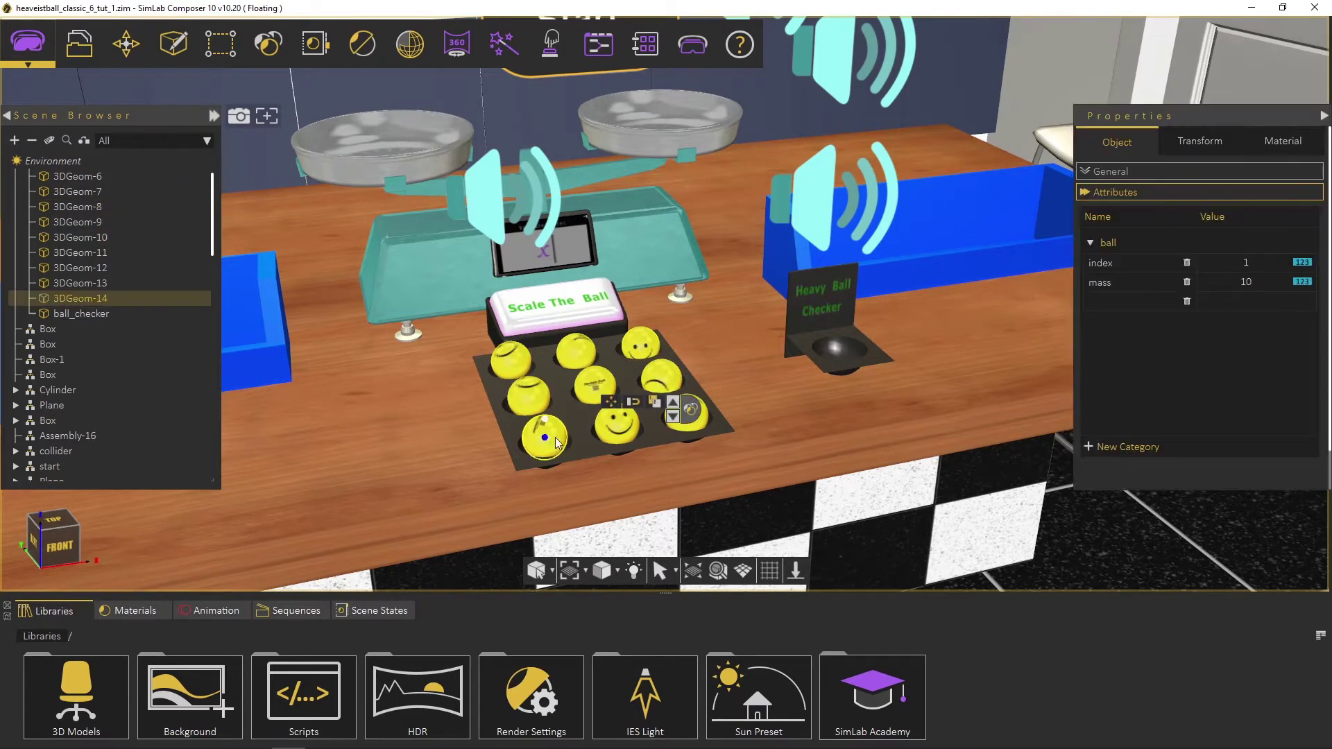
{"action": "double_click", "coordinate": [1249, 283]}
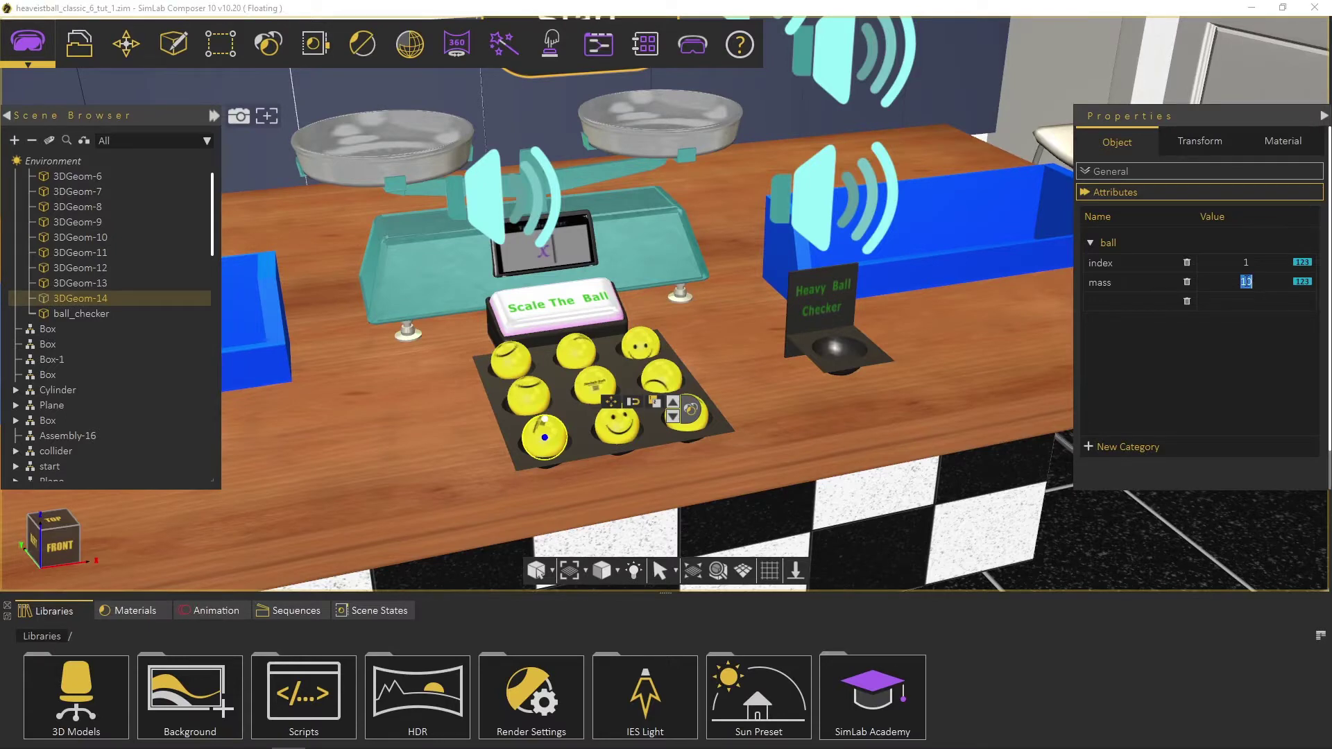
{"action": "left_click_drag", "start_coordinate": [1247, 281], "coordinate": [1254, 281]}
{"action": "type", "text": "1"}
Step: Preview the heaviest-ball scene in SimLab VR Viewer using Desktop viewer mode
{"action": "left_click", "coordinate": [963, 279]}
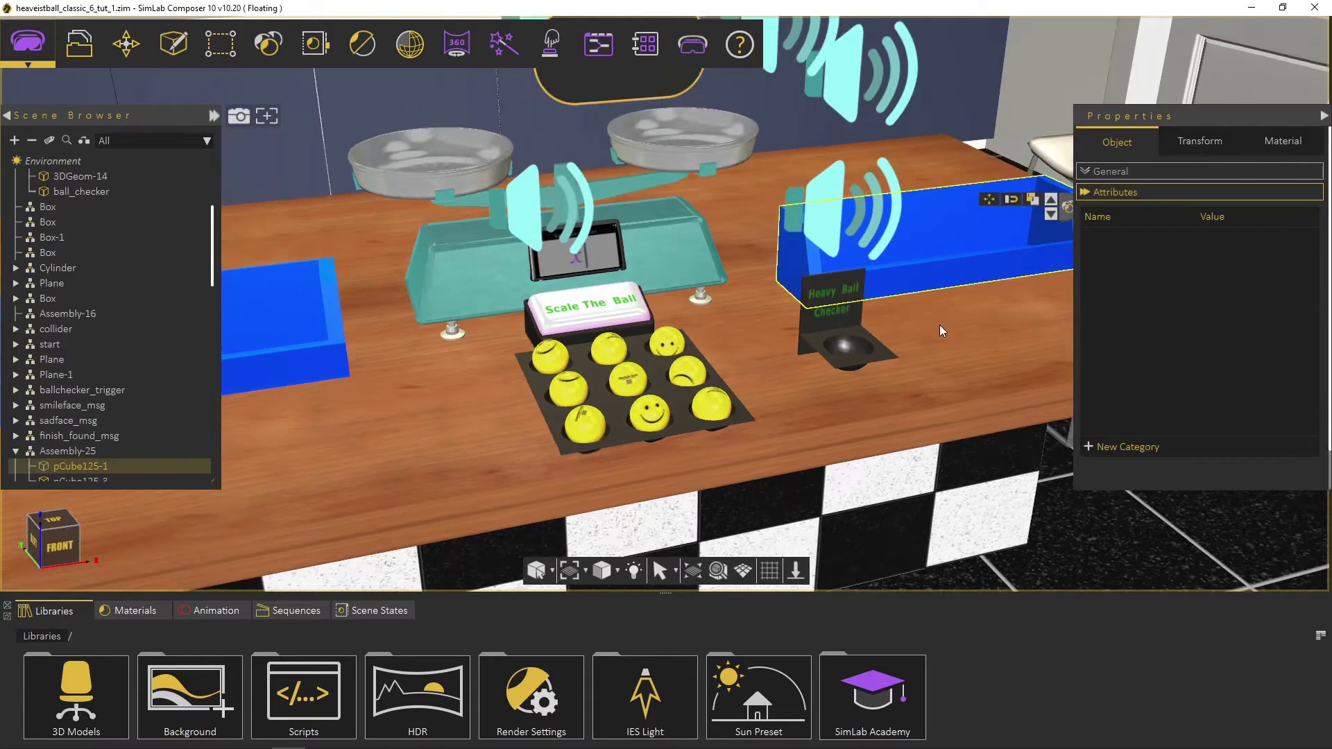
{"action": "scroll", "coordinate": [875, 392], "scroll_direction": "down", "scroll_amount": 3}
{"action": "scroll", "coordinate": [843, 408], "scroll_direction": "up", "scroll_amount": 4}
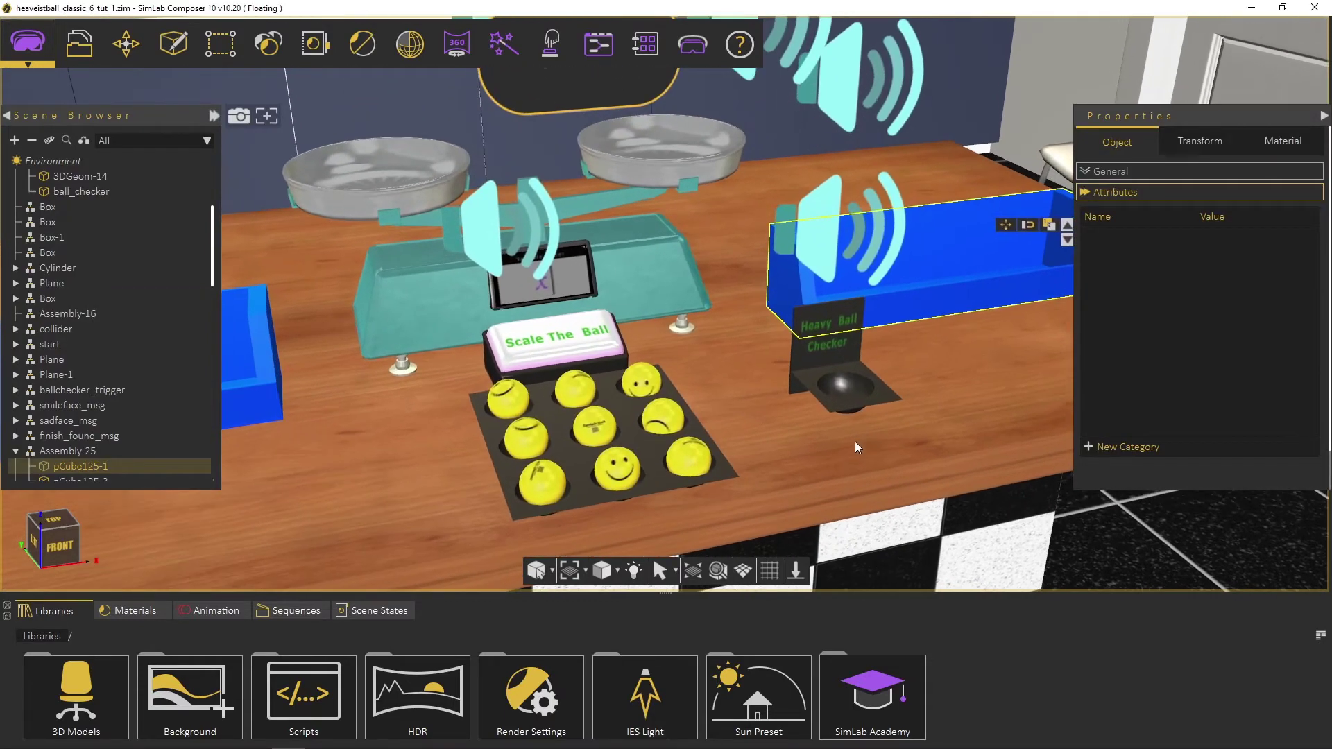
{"action": "left_click", "coordinate": [693, 46]}
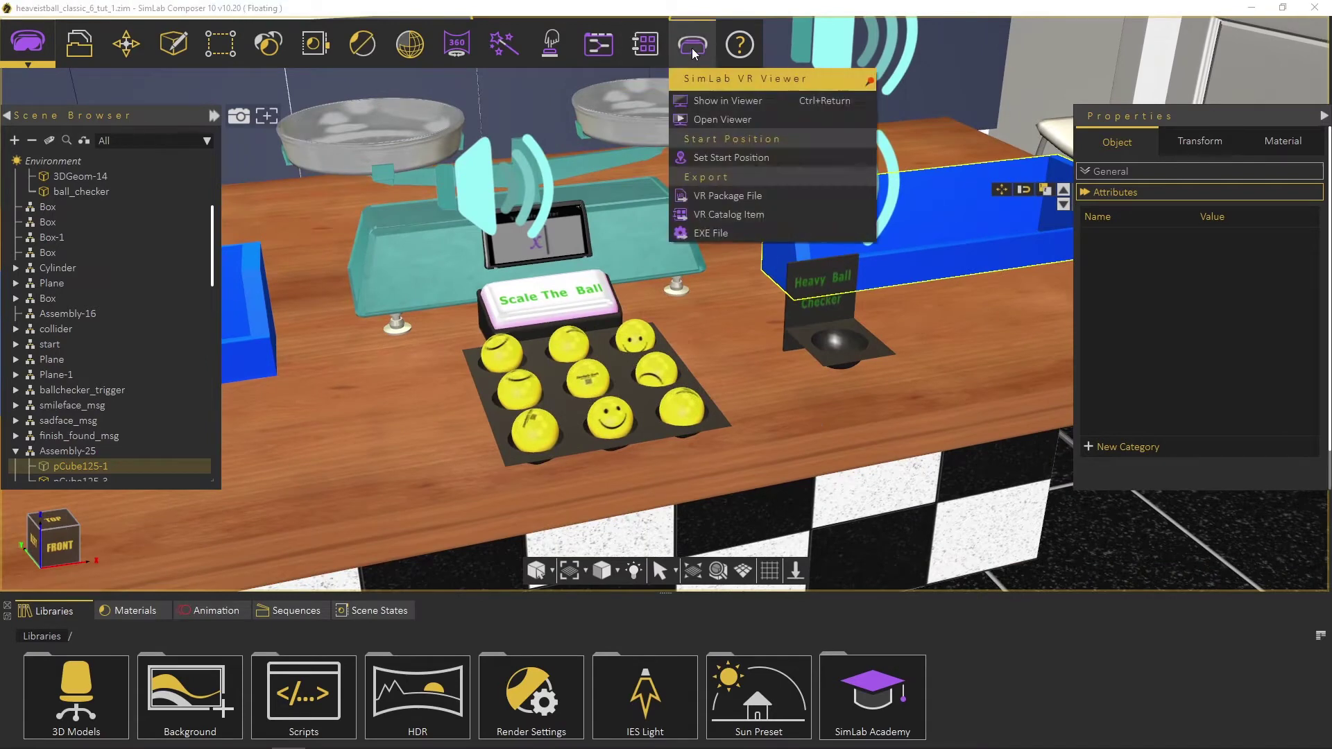
{"action": "left_click", "coordinate": [698, 102]}
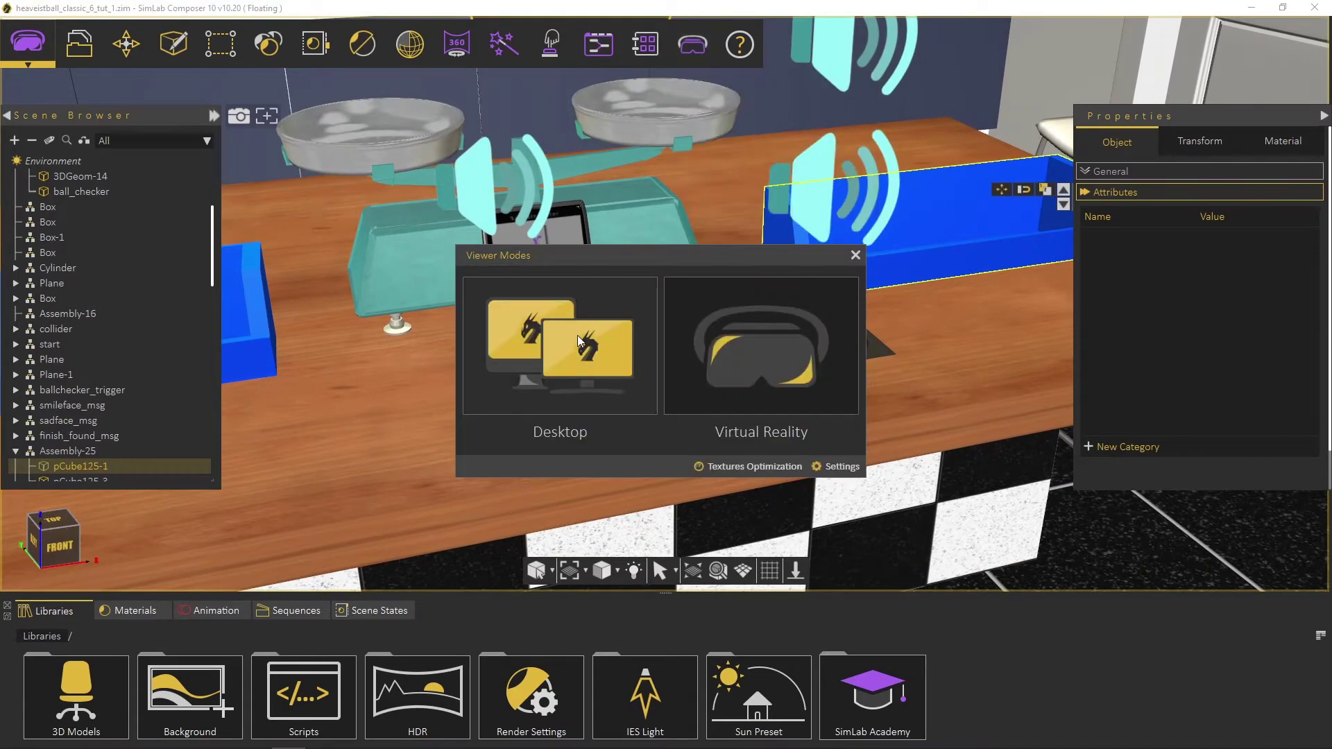
{"action": "left_click", "coordinate": [627, 315]}
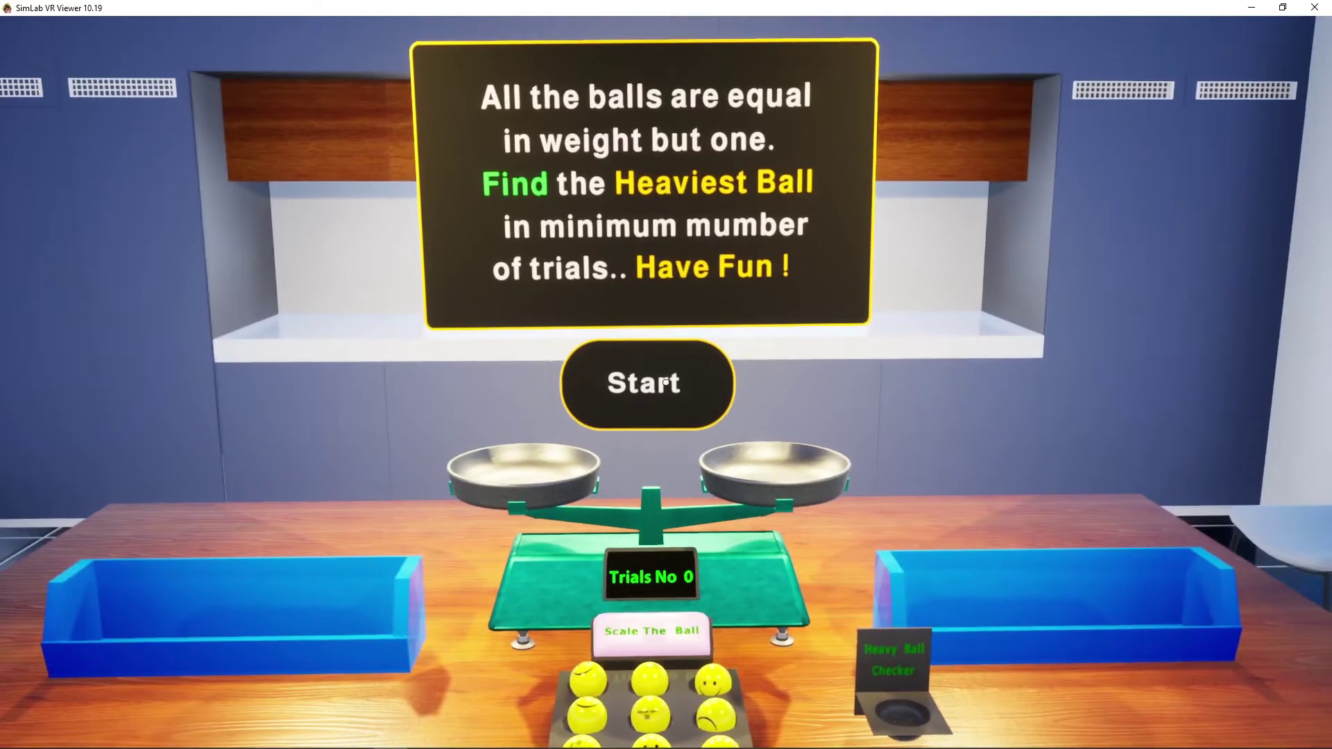
Step: Start the puzzle and test a ball in the Heavy Ball Checker to get the result message
{"action": "left_click", "coordinate": [665, 382]}
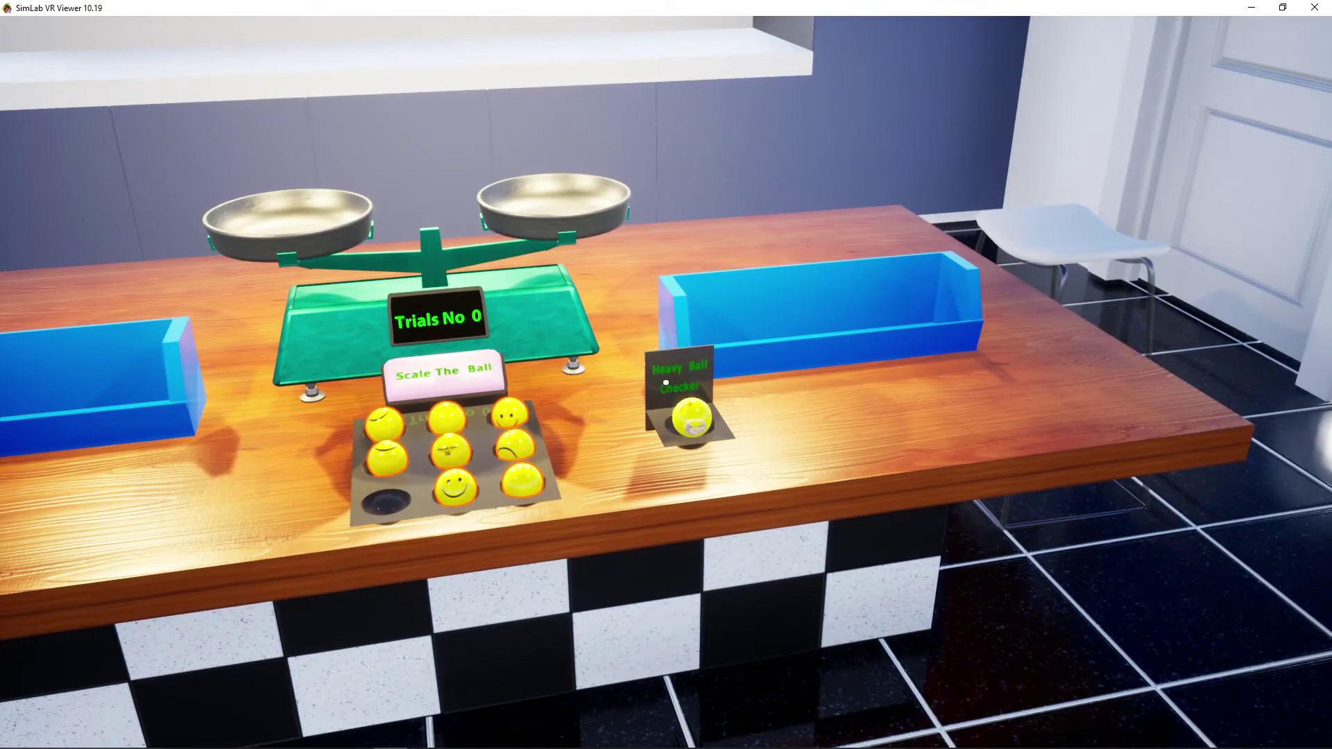
{"action": "left_click", "coordinate": [665, 382]}
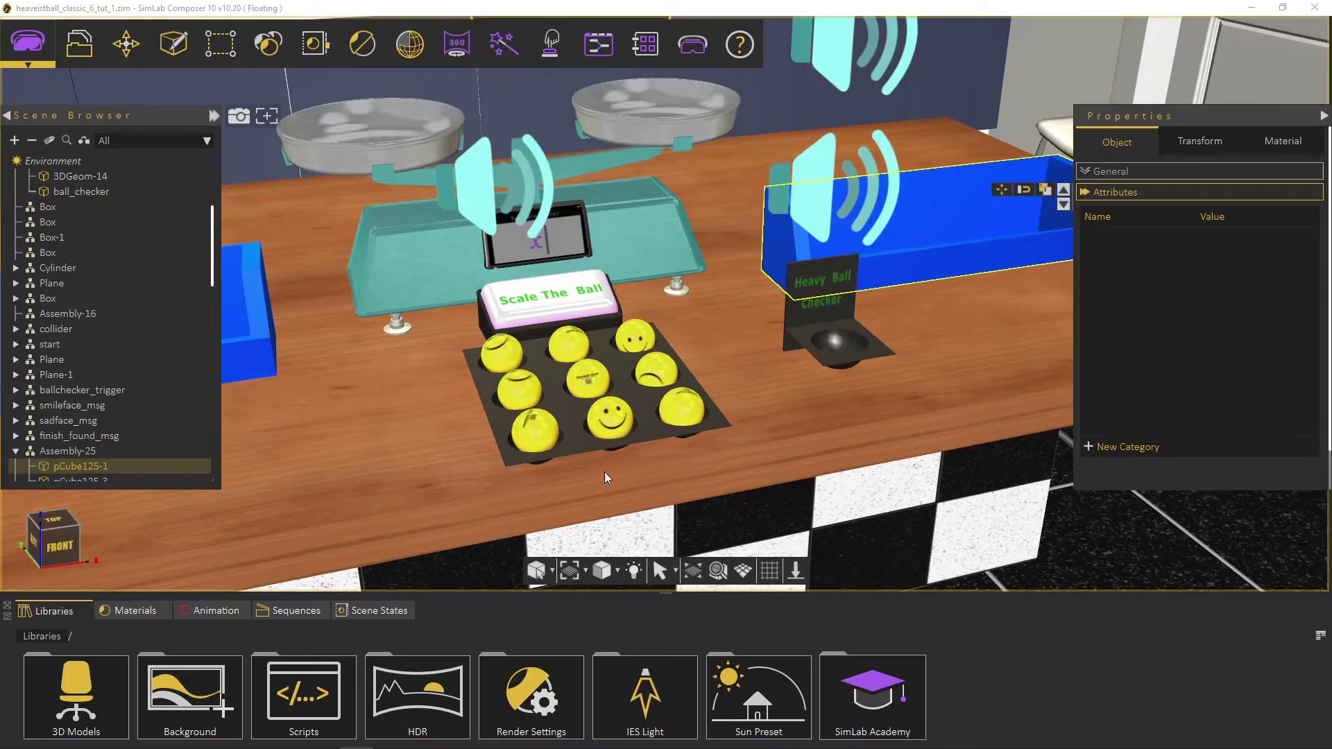
Step: Select the index 1 ball and change its mass value back to 10
{"action": "left_click", "coordinate": [537, 435]}
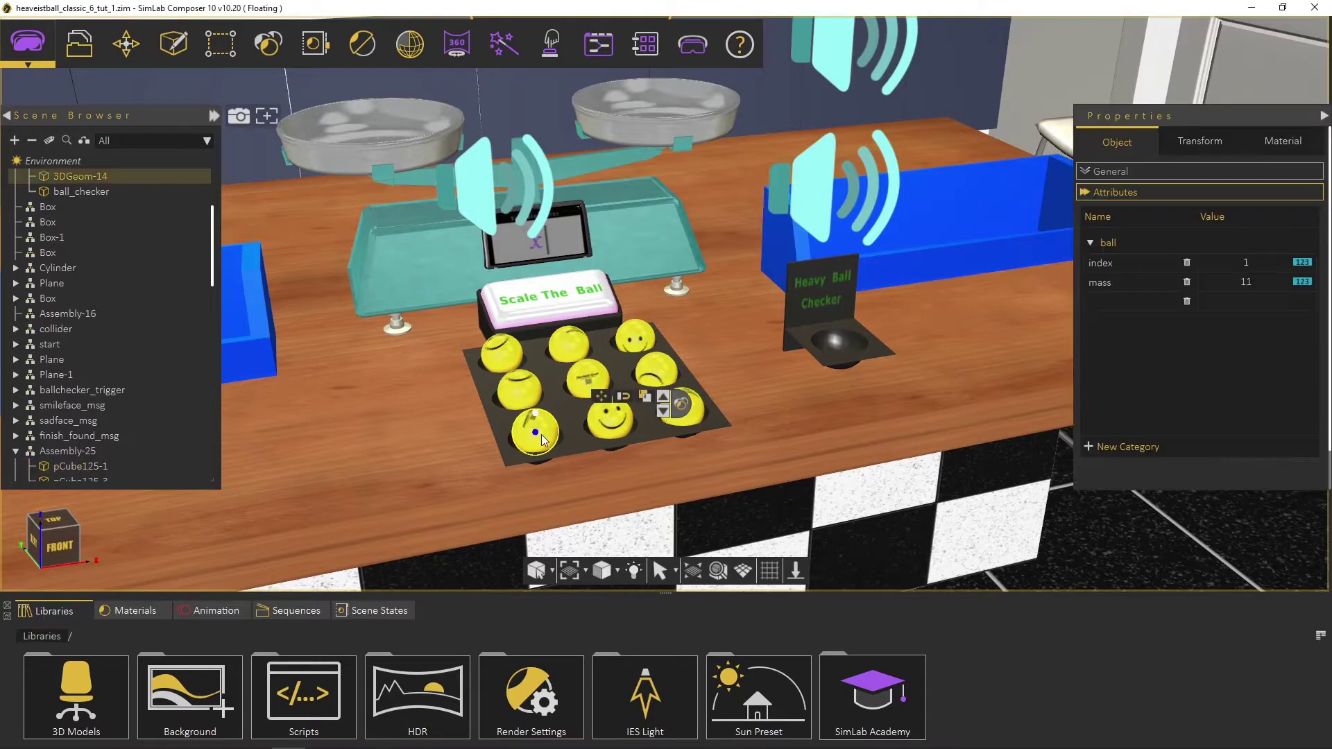
{"action": "double_click", "coordinate": [1248, 283]}
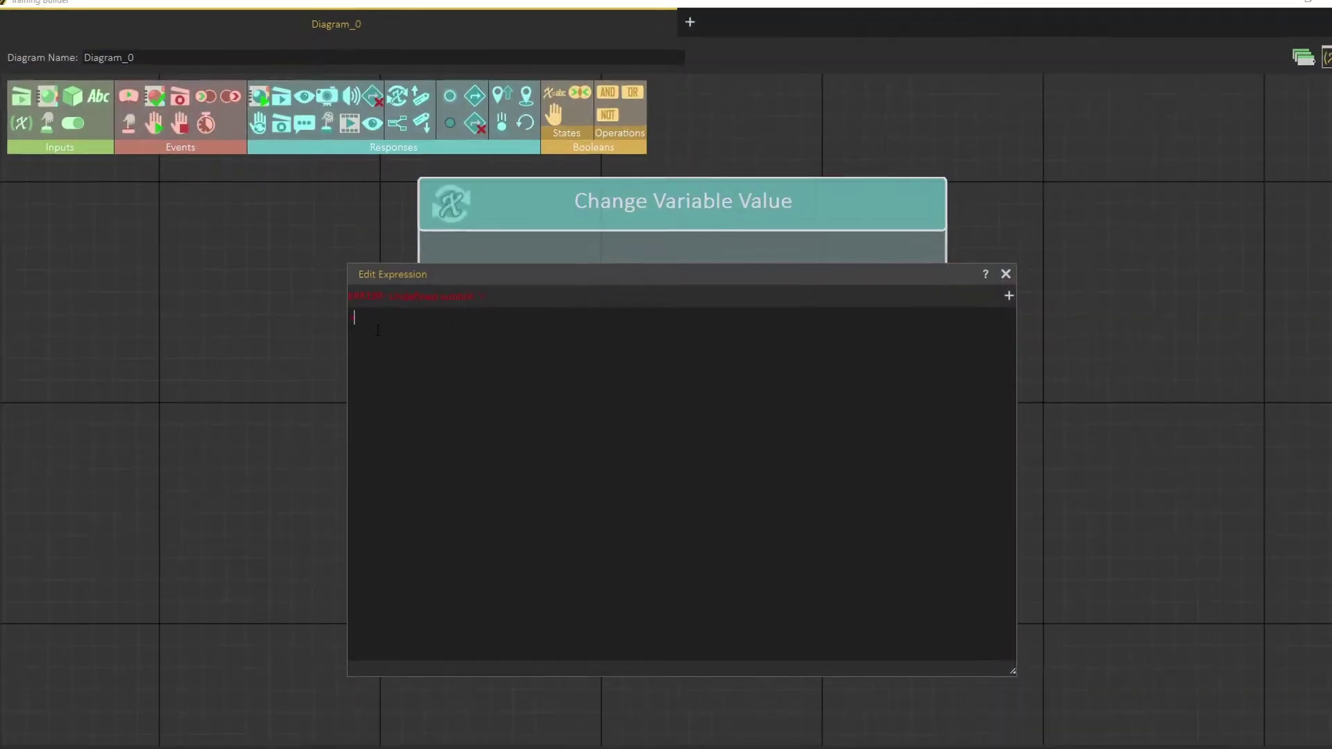
Step: Enter random() in the Change Variable Value expression editor
{"action": "type", "text": "rando"}
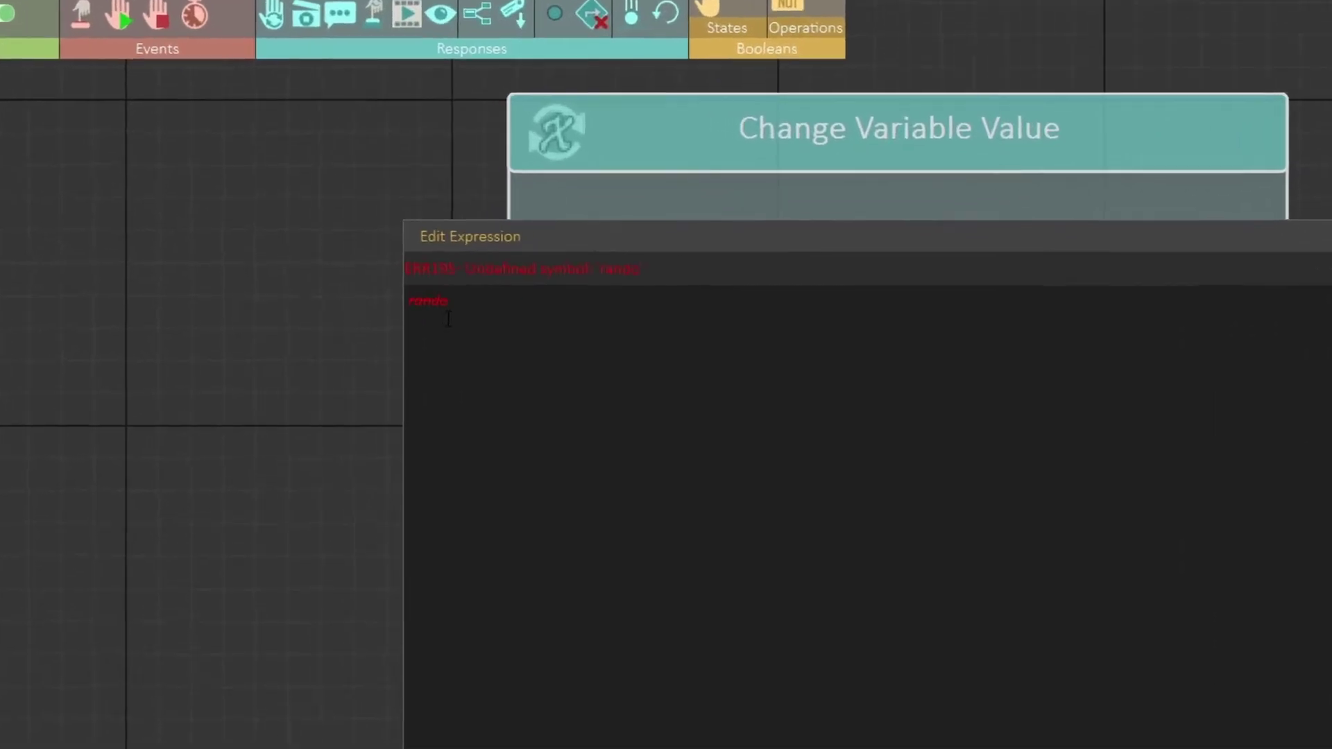
{"action": "type", "text": "m()"}
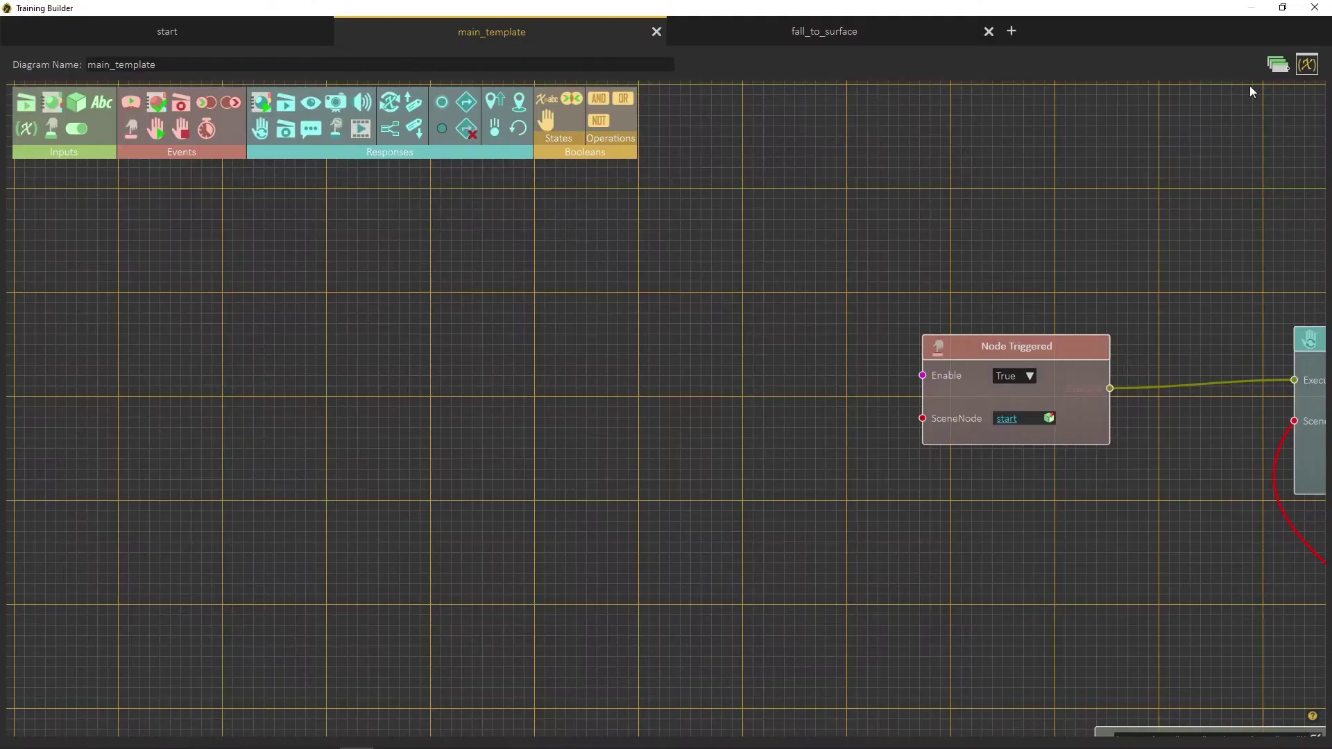
Step: Create a variable named rand of type Number, initial value -1, in main_template's Variables list
{"action": "left_click", "coordinate": [1307, 66]}
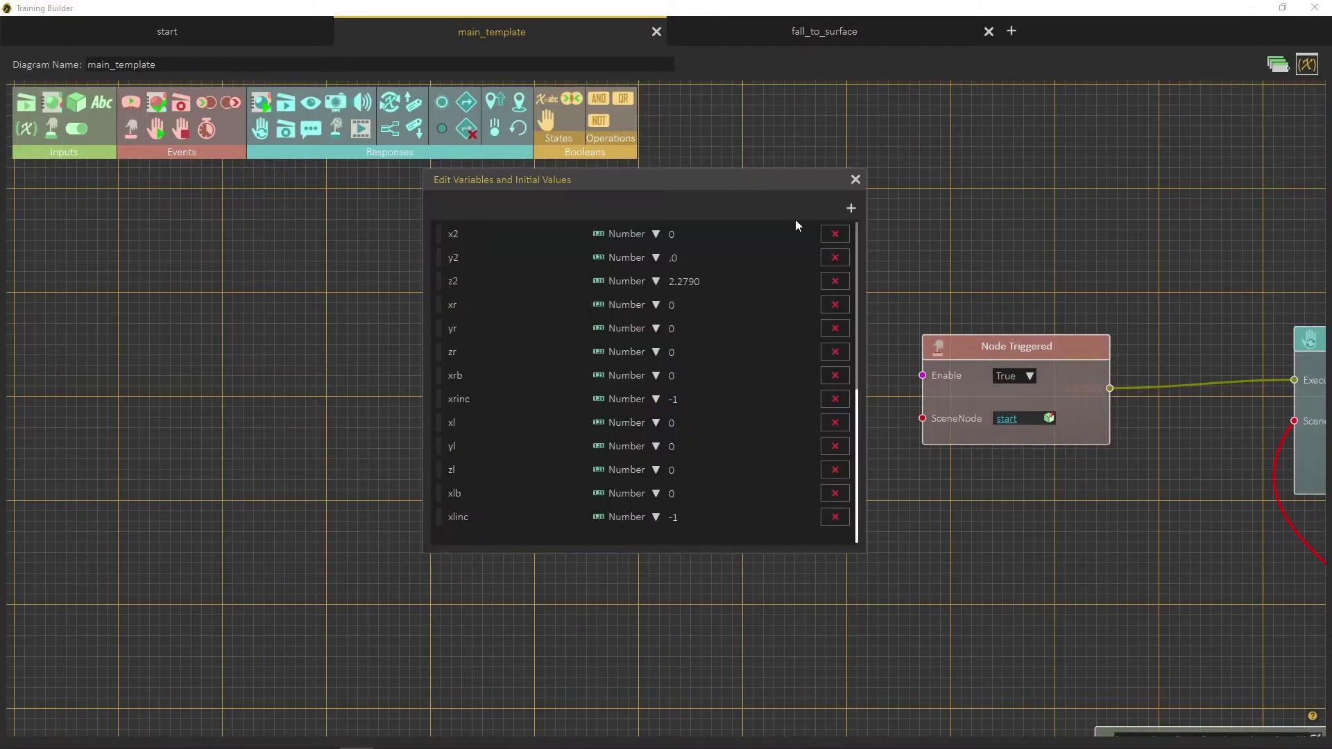
{"action": "left_click", "coordinate": [851, 209]}
{"action": "scroll", "coordinate": [510, 486], "scroll_direction": "down", "scroll_amount": 1}
{"action": "left_click", "coordinate": [511, 520]}
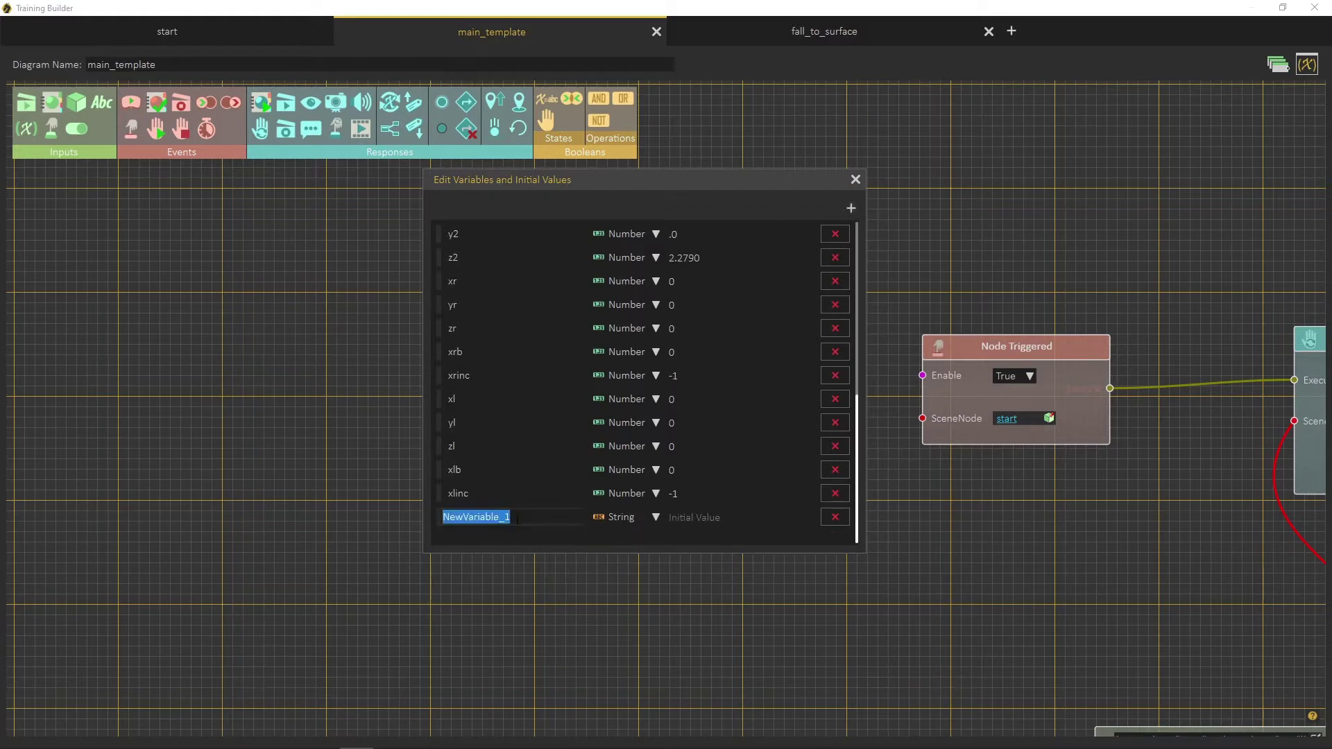
{"action": "type", "text": "rand"}
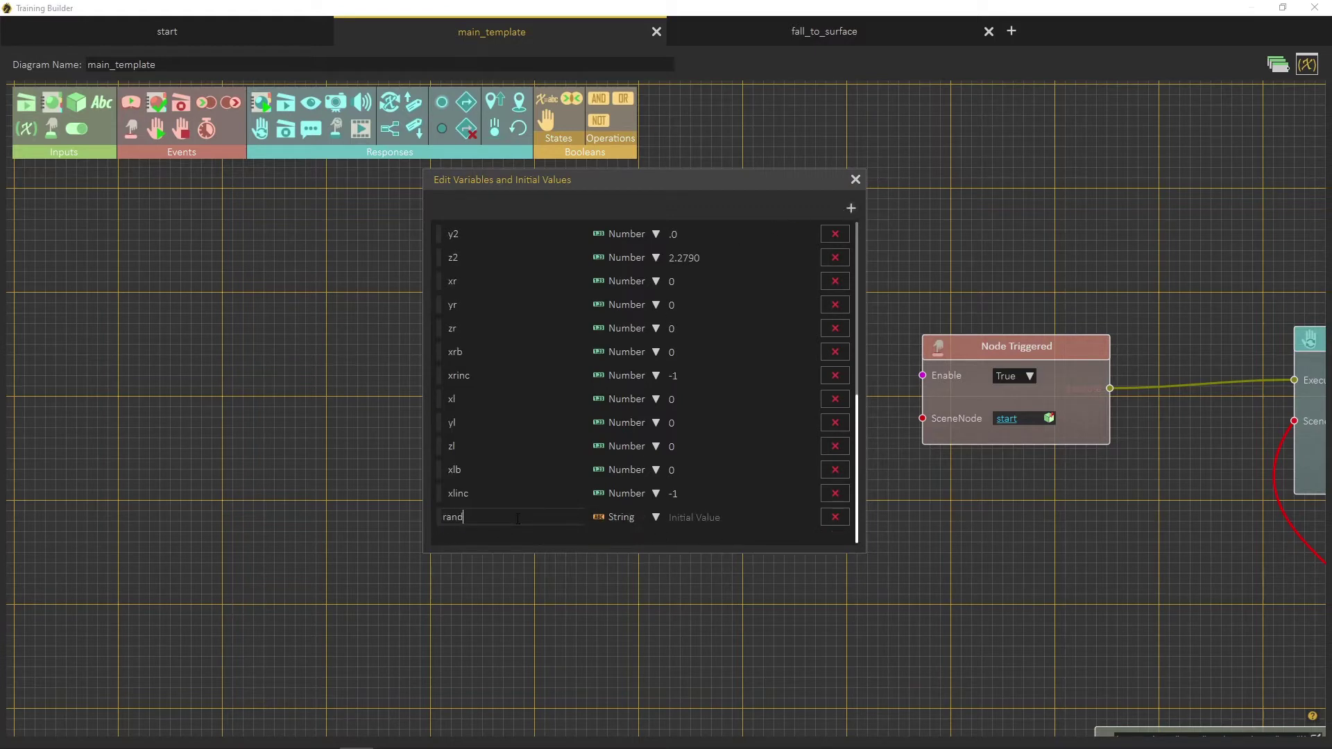
{"action": "left_click", "coordinate": [612, 521]}
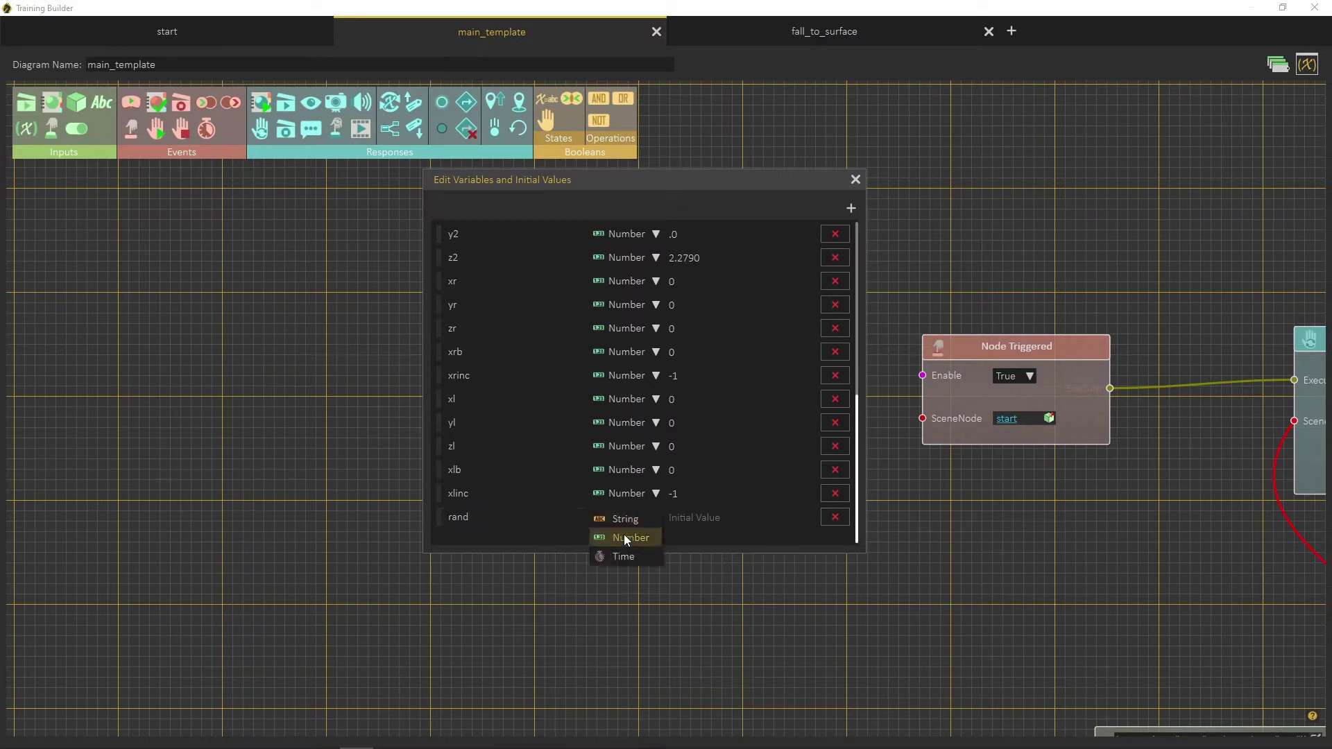
{"action": "left_click", "coordinate": [620, 539]}
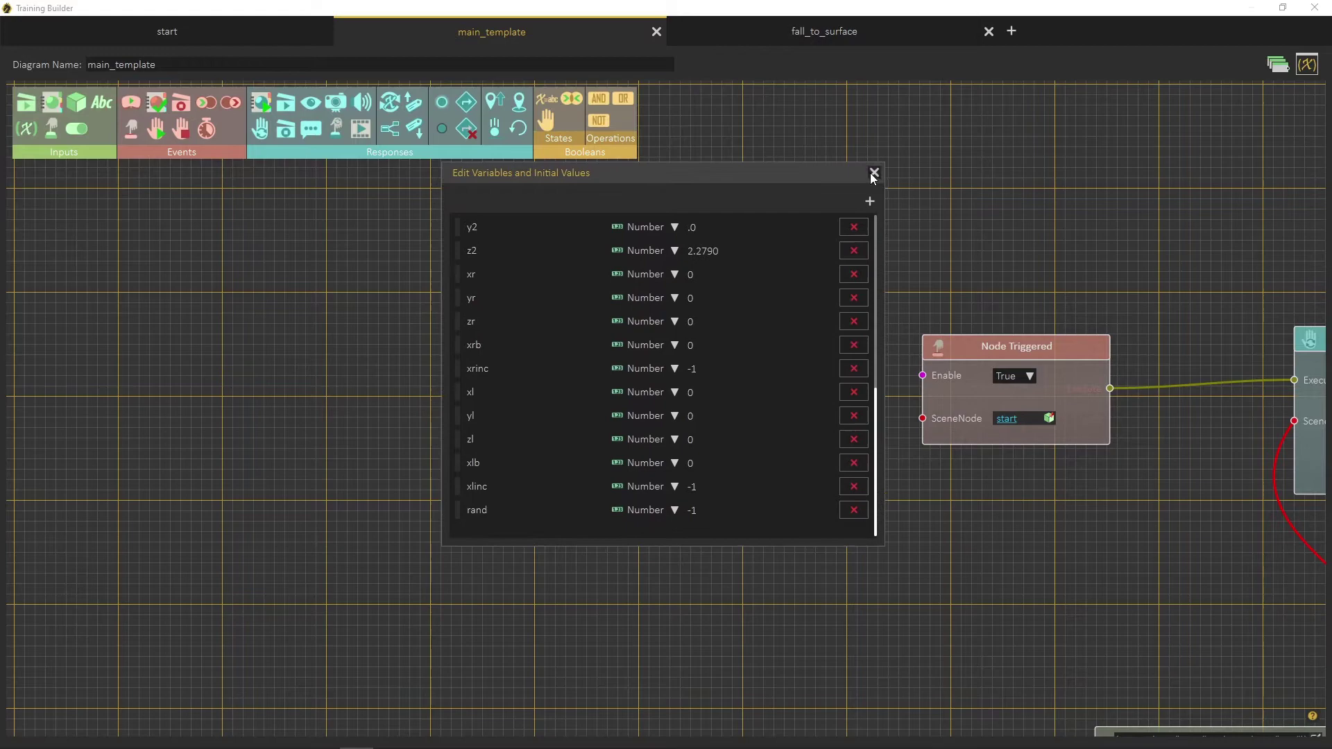
{"action": "left_click", "coordinate": [873, 173]}
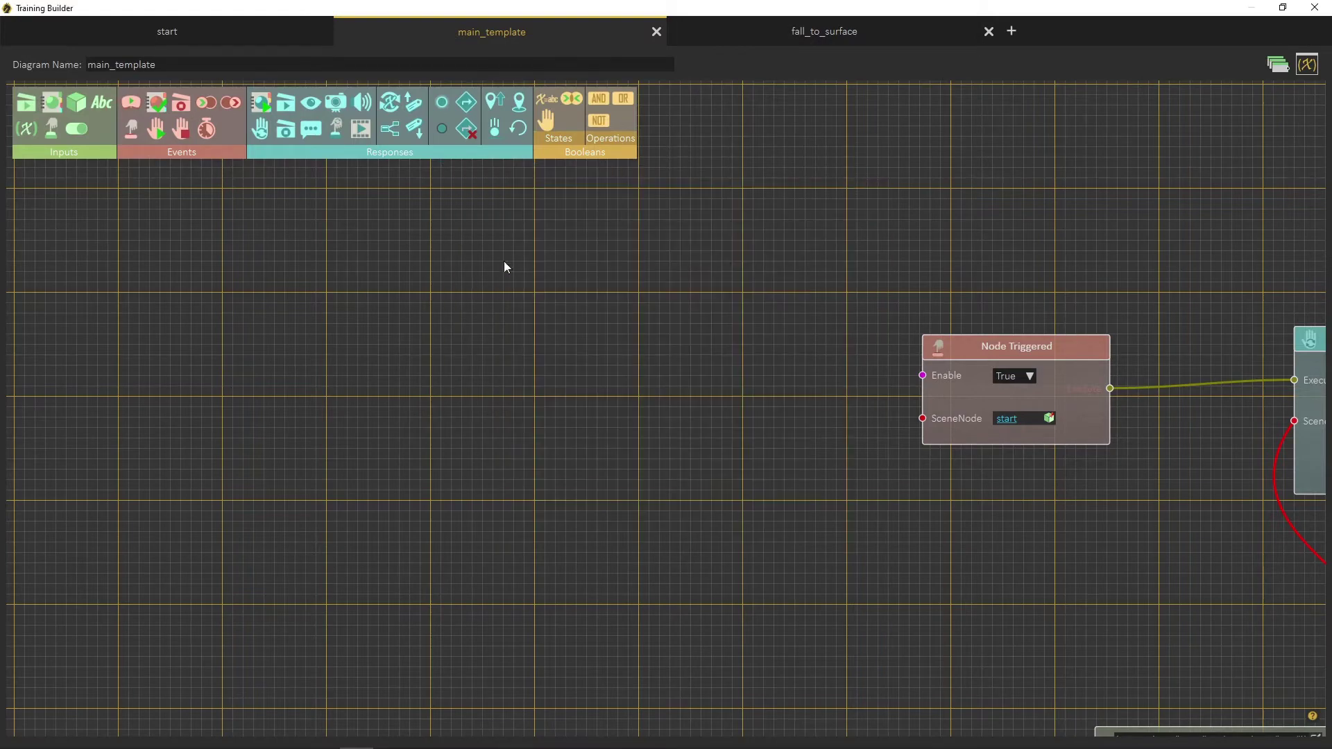
Step: Add a Change Variable Value node that sets rand to random()
{"action": "left_click", "coordinate": [392, 104]}
{"action": "scroll", "coordinate": [499, 427], "scroll_direction": "up", "scroll_amount": 3}
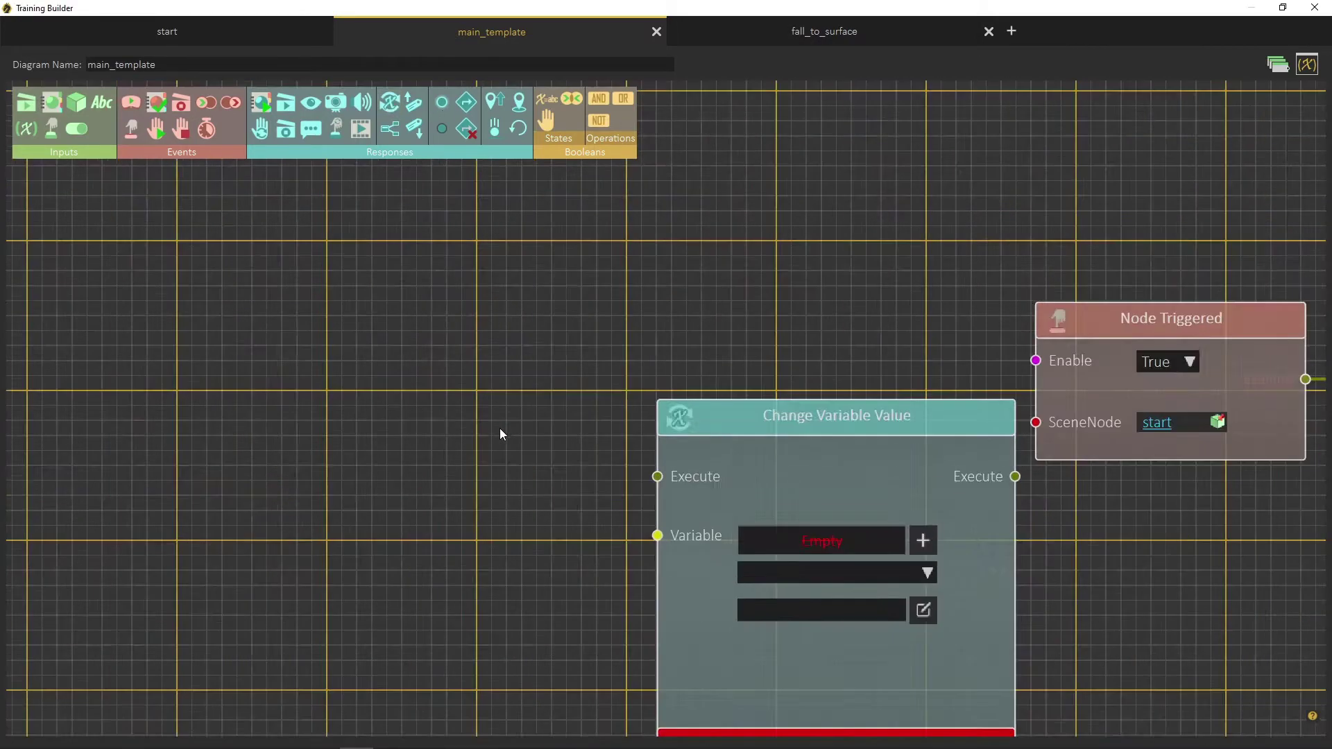
{"action": "middle_click_drag", "start_coordinate": [432, 329], "coordinate": [343, 234]}
{"action": "left_click", "coordinate": [639, 368]}
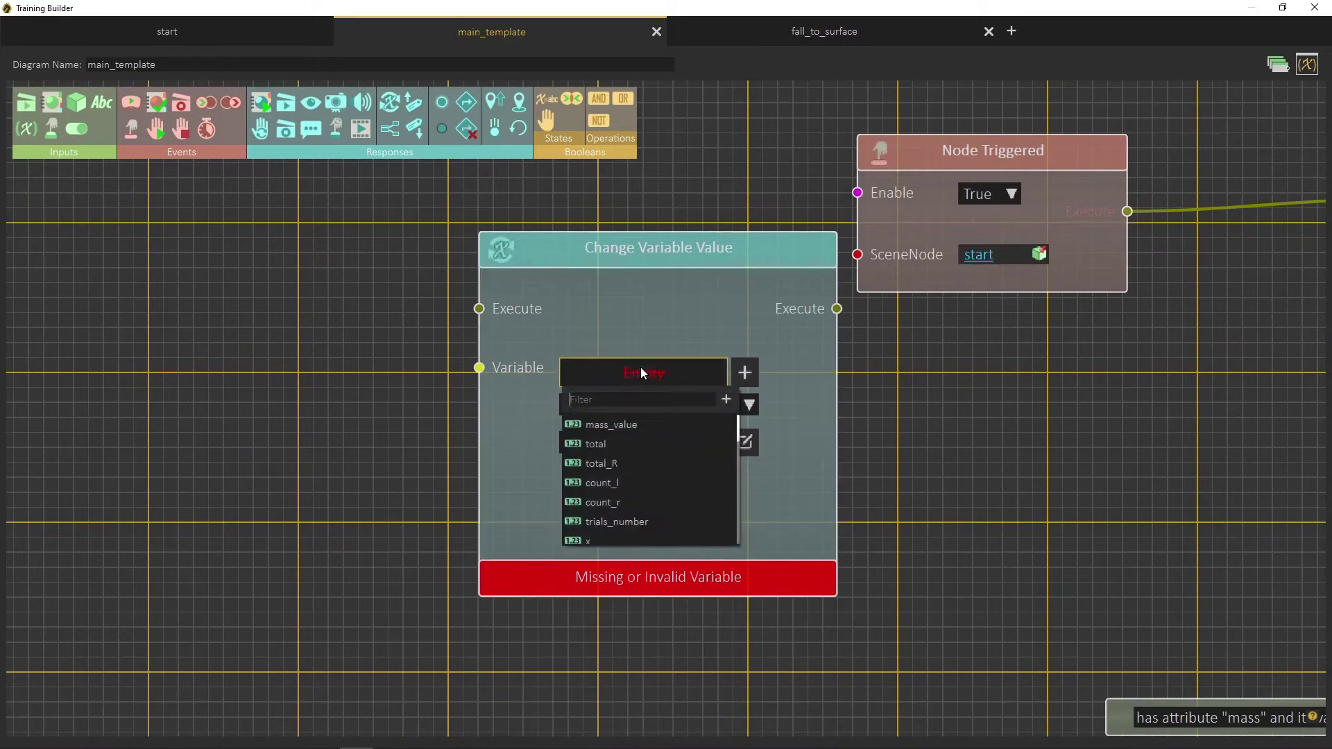
{"action": "scroll", "coordinate": [614, 507], "scroll_direction": "down", "scroll_amount": 3}
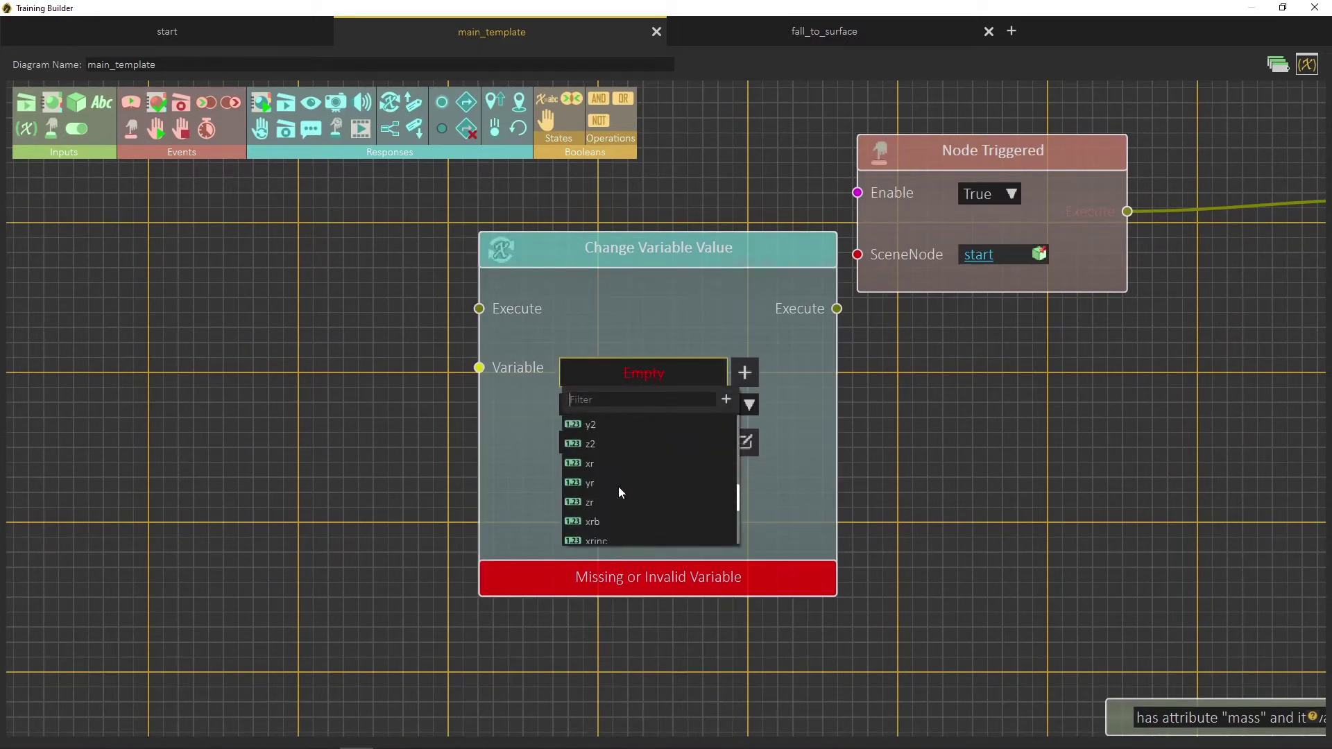
{"action": "scroll", "coordinate": [624, 528], "scroll_direction": "down", "scroll_amount": 3}
{"action": "left_click", "coordinate": [595, 523]}
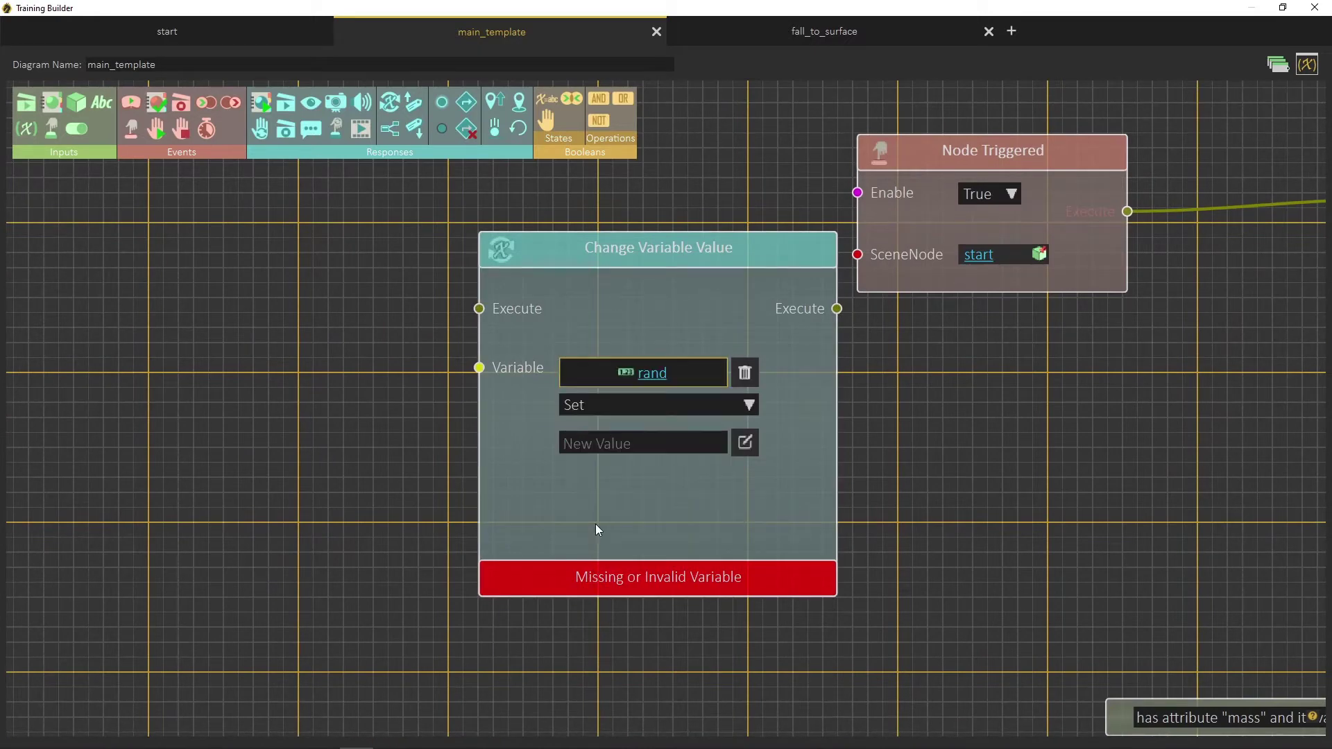
{"action": "left_click", "coordinate": [746, 443]}
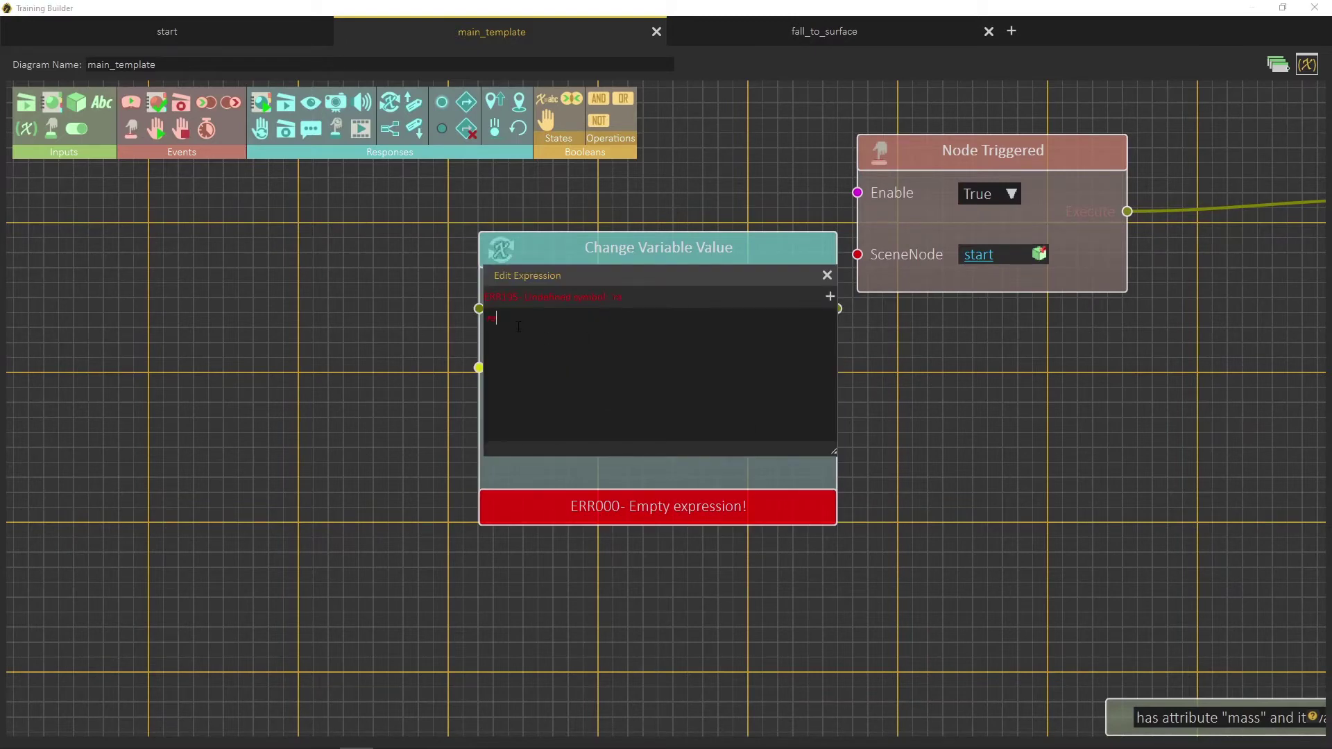
{"action": "type", "text": "random("}
Step: Keep random() and place a new Node Triggered event left of the Change Variable Value node
{"action": "left_click", "coordinate": [826, 275]}
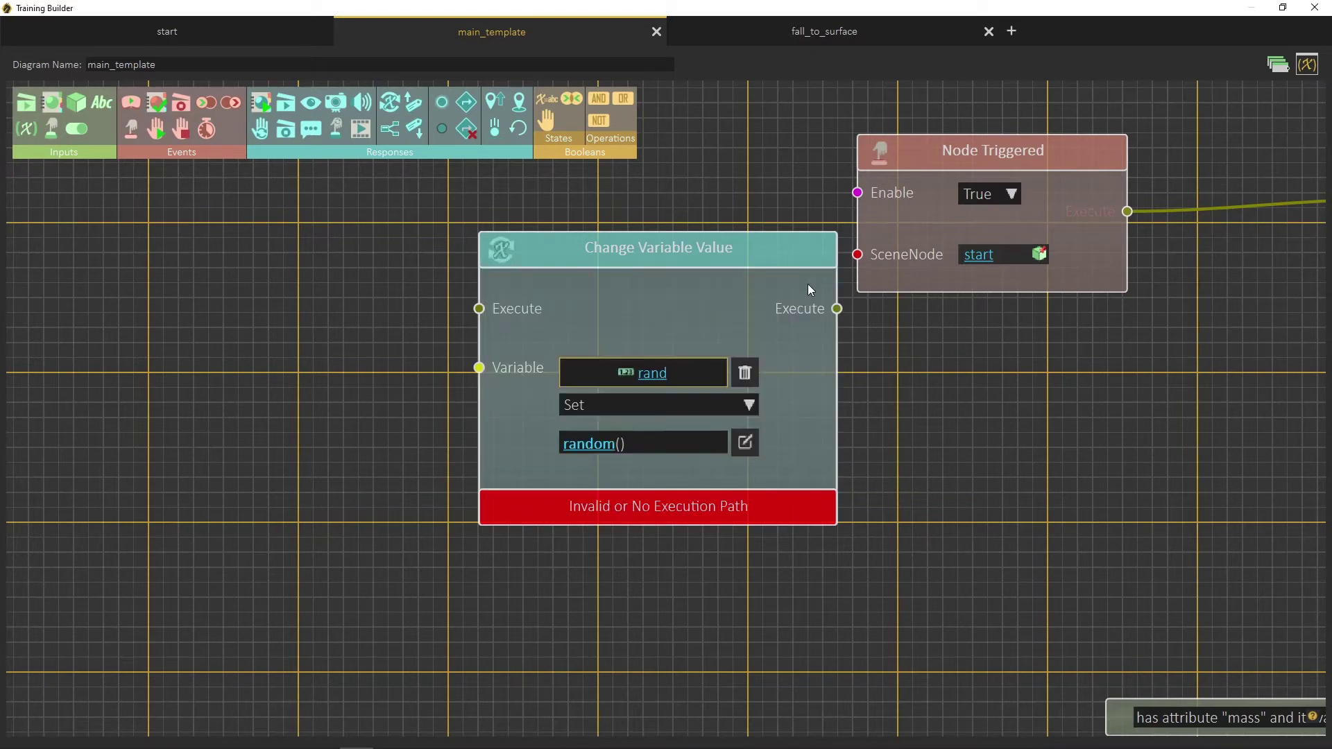
{"action": "left_click", "coordinate": [766, 352]}
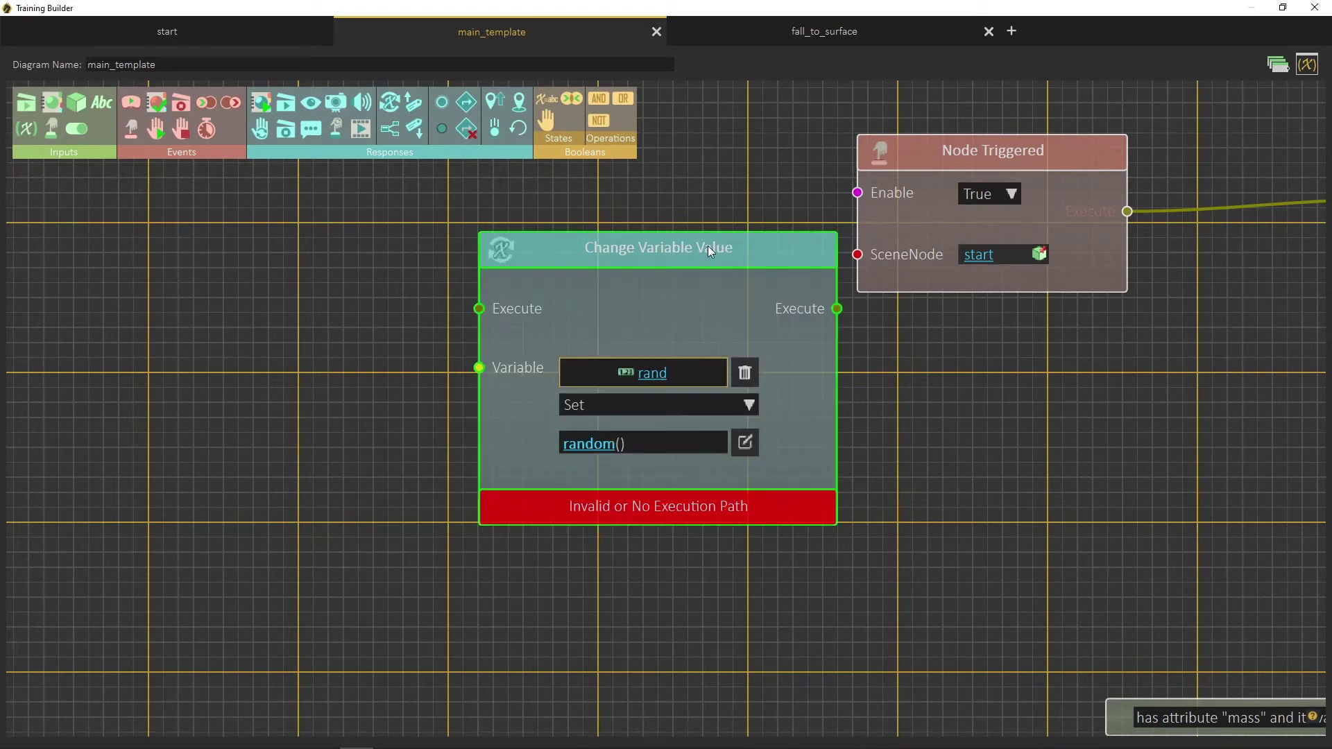
{"action": "left_click_drag", "start_coordinate": [709, 249], "coordinate": [675, 274]}
{"action": "scroll", "coordinate": [878, 389], "scroll_direction": "down", "scroll_amount": 1}
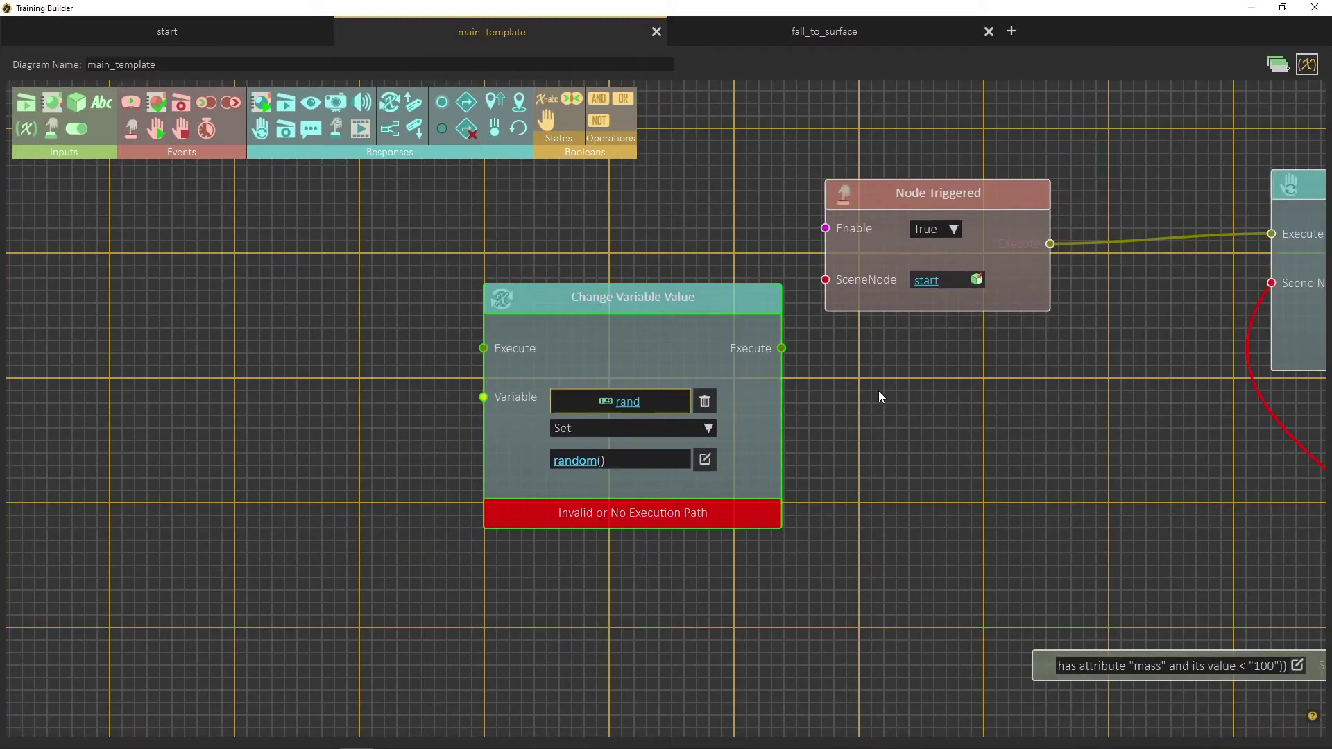
{"action": "middle_click_drag", "start_coordinate": [865, 414], "coordinate": [878, 368]}
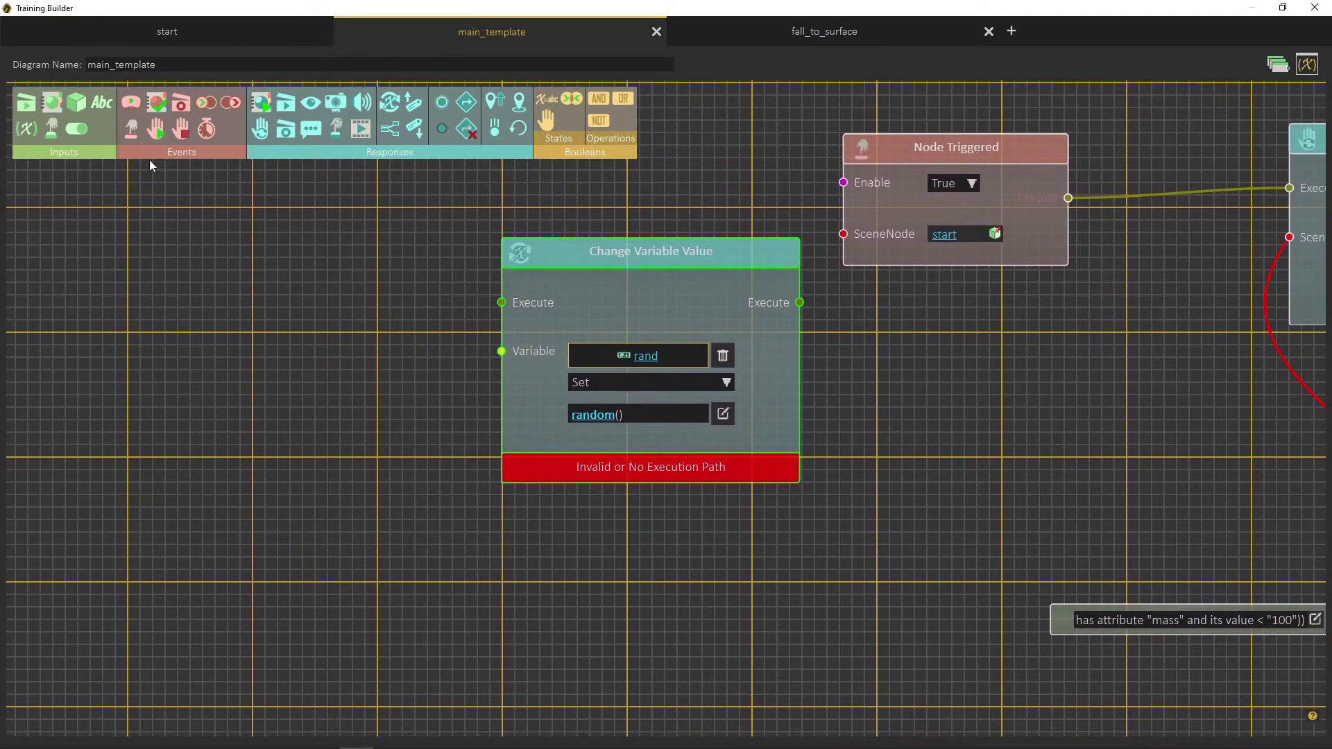
{"action": "left_click", "coordinate": [131, 129]}
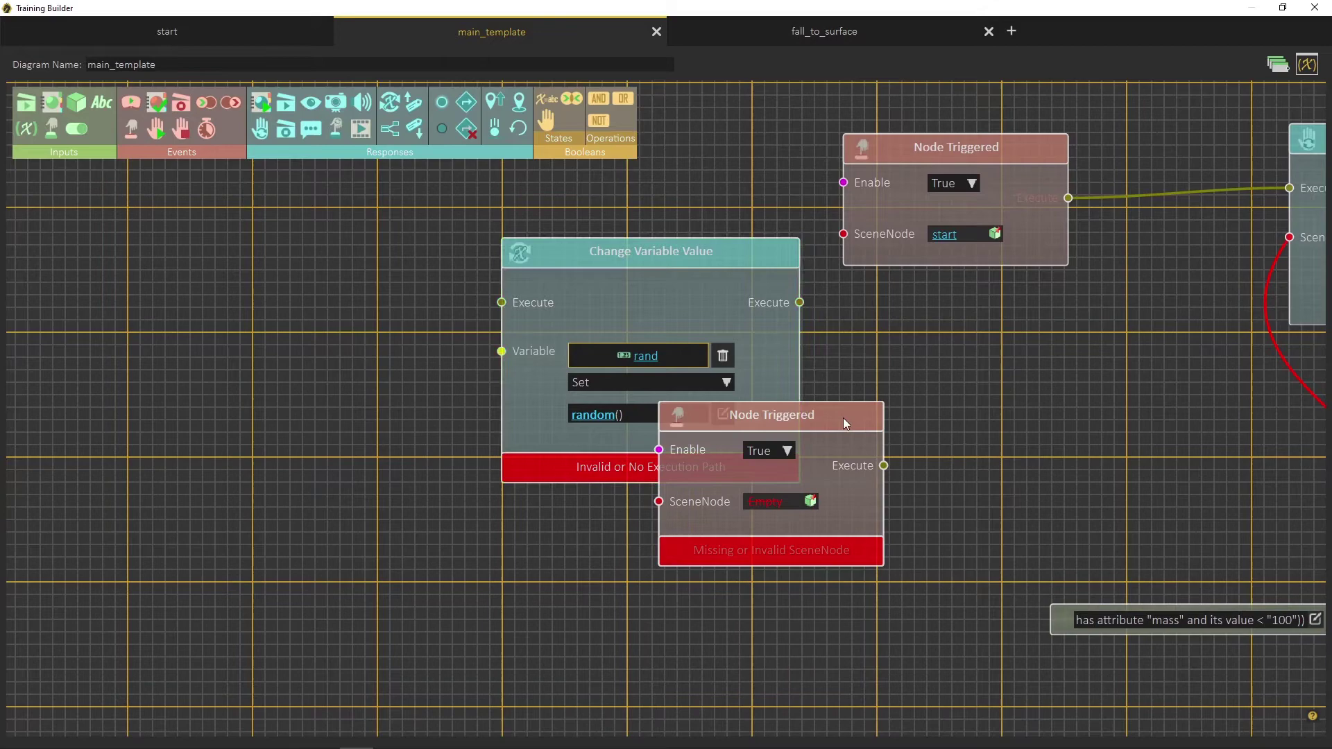
{"action": "left_click_drag", "start_coordinate": [843, 417], "coordinate": [330, 228]}
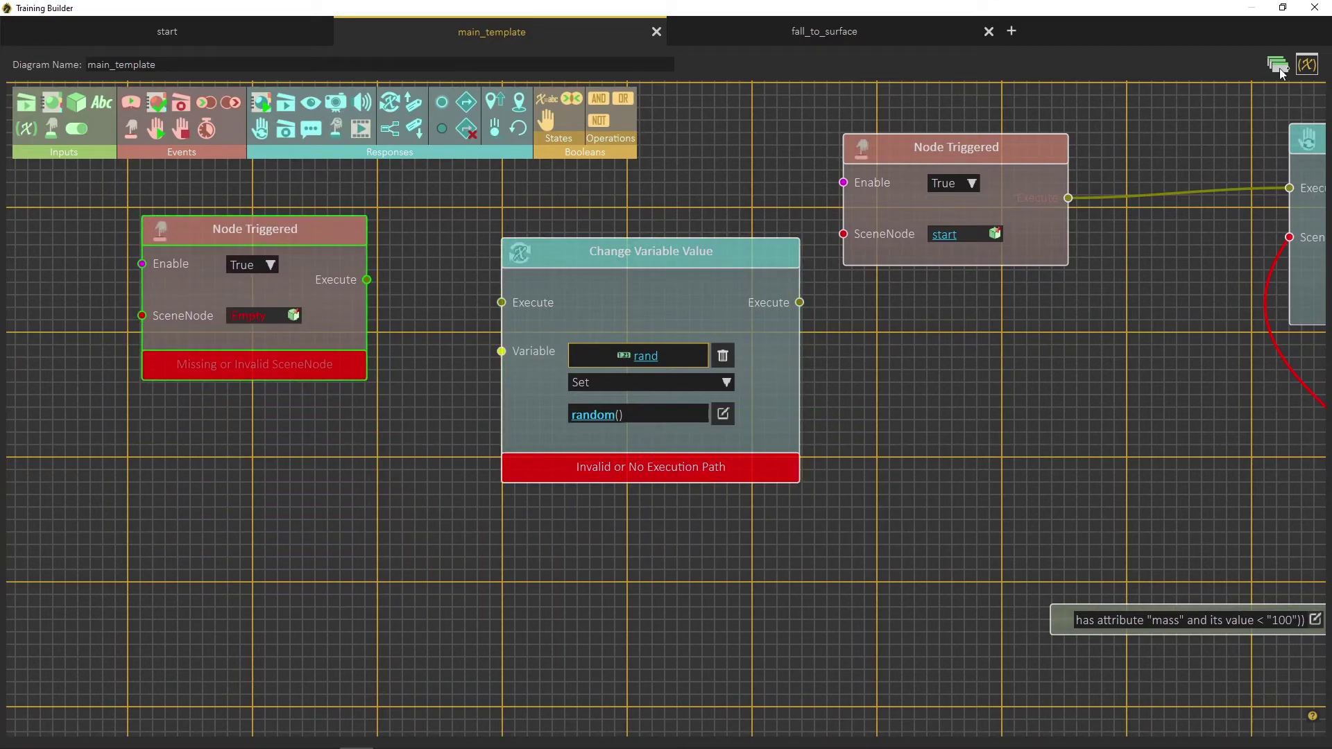
Step: Select the parent start object of the Start sign in the scene
{"action": "left_click", "coordinate": [1284, 9]}
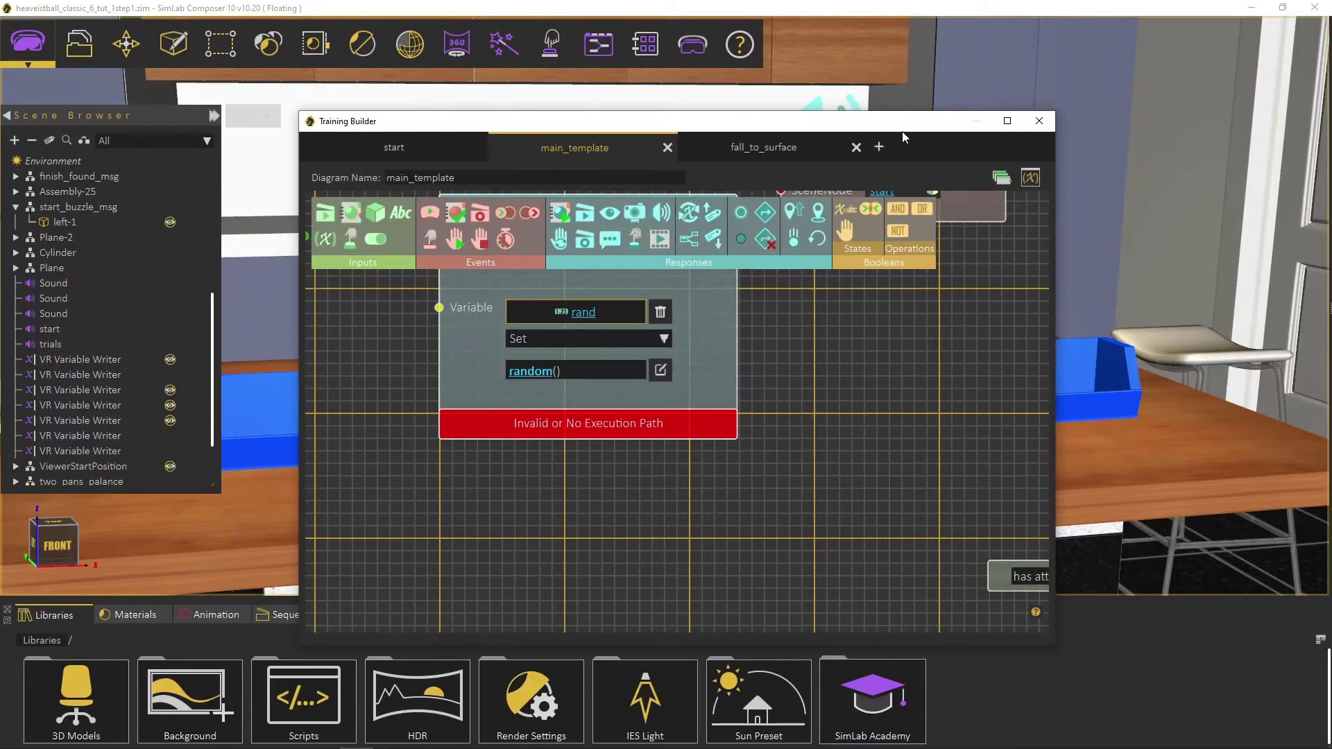
{"action": "left_click_drag", "start_coordinate": [836, 130], "coordinate": [1273, 90]}
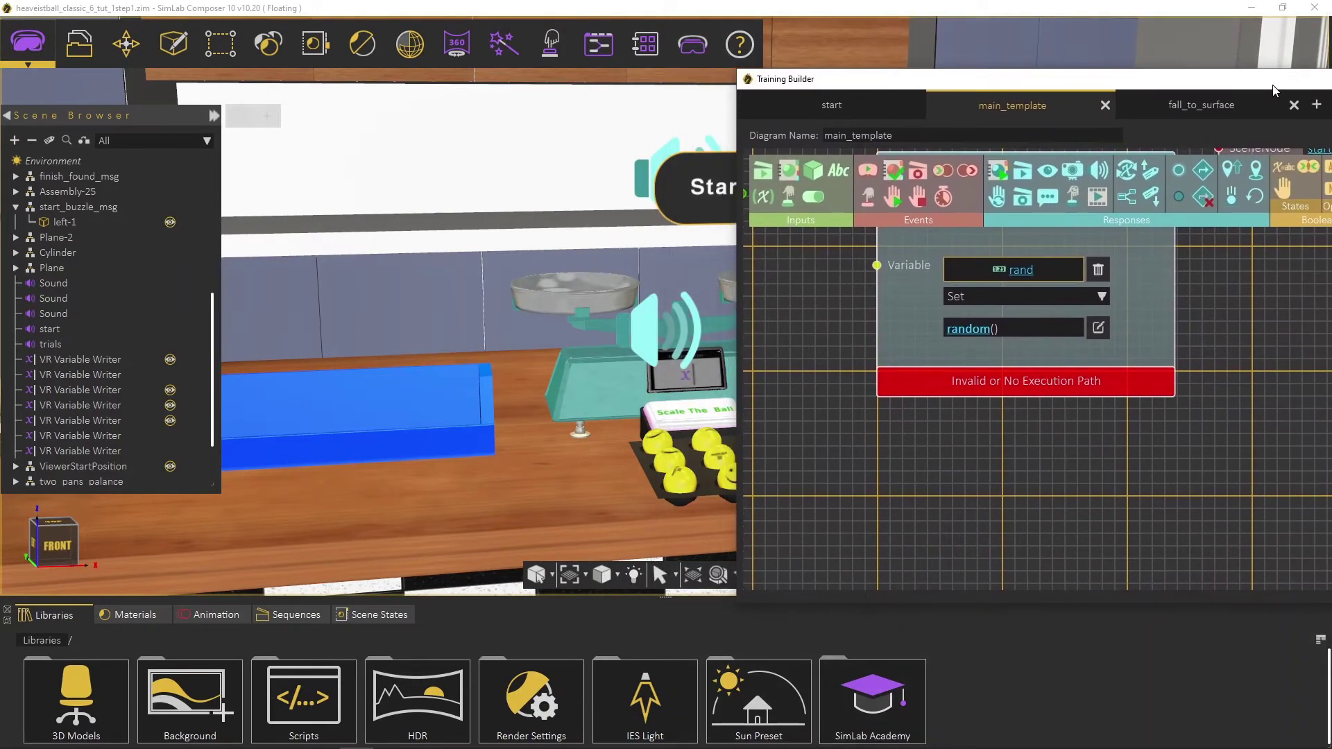
{"action": "middle_click_drag", "start_coordinate": [666, 315], "coordinate": [427, 322]}
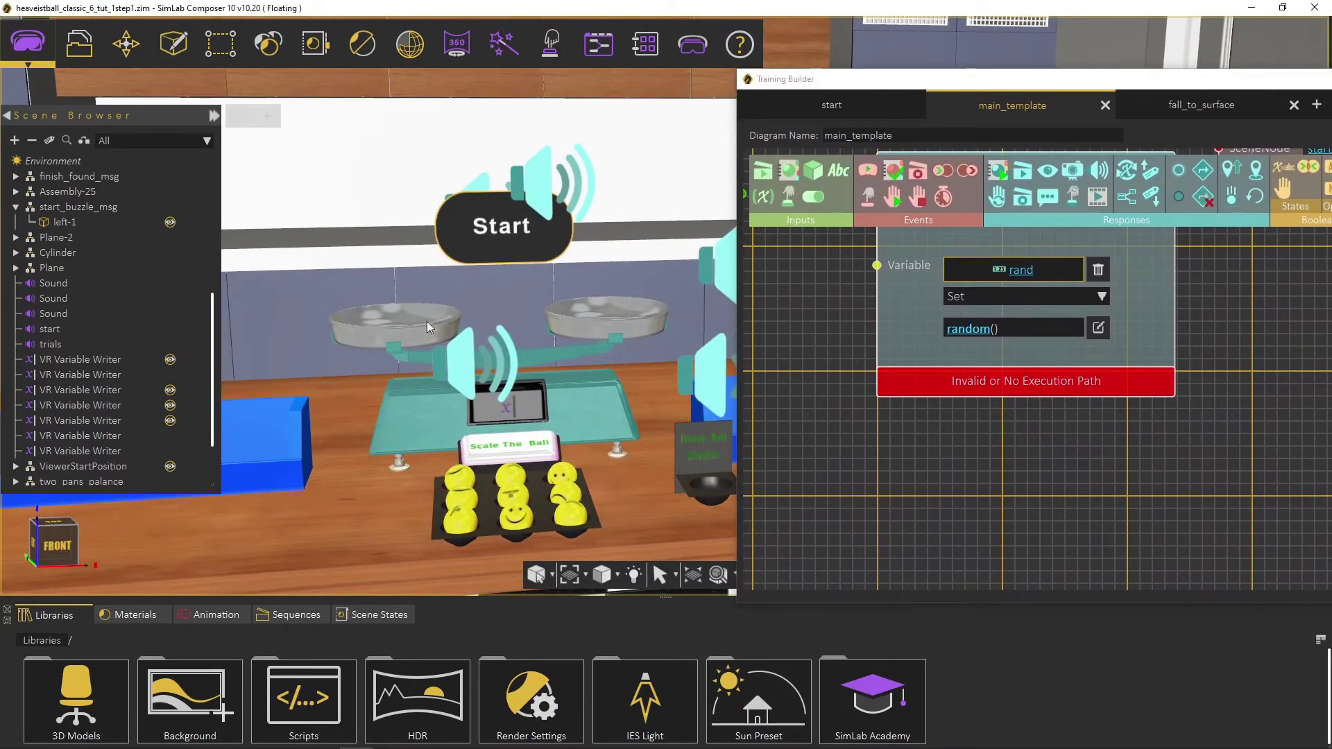
{"action": "left_click", "coordinate": [487, 232]}
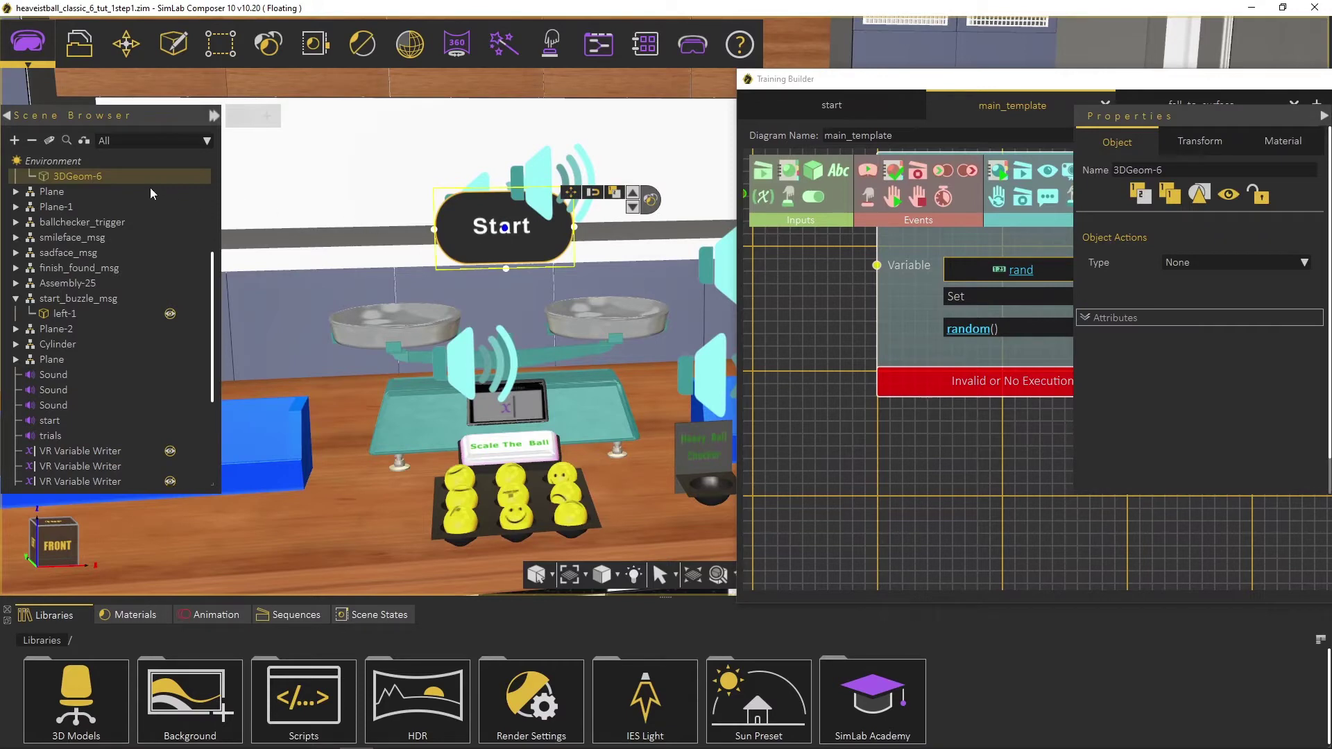
{"action": "scroll", "coordinate": [150, 188], "scroll_direction": "up", "scroll_amount": 1}
{"action": "left_click", "coordinate": [50, 207]}
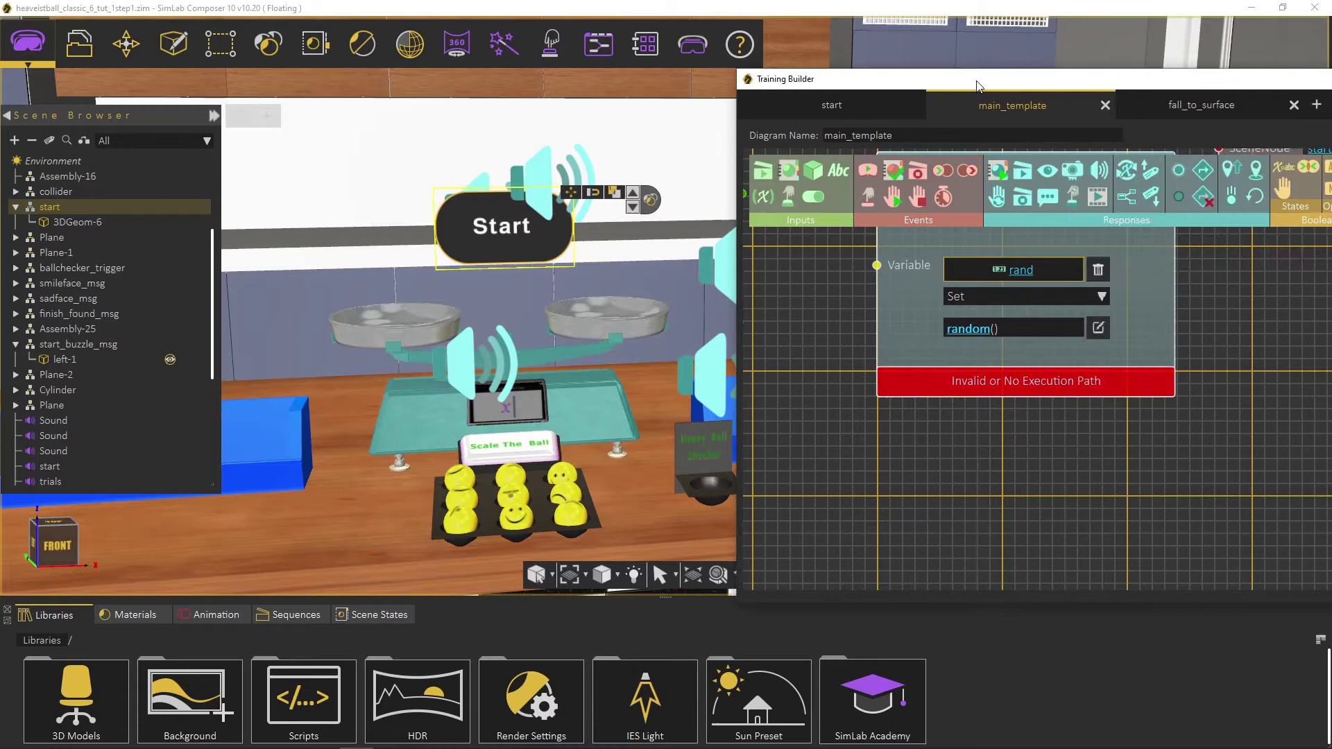
Step: Set start as the trigger's SceneNode and wire its Execute to Change Variable Value
{"action": "left_click_drag", "start_coordinate": [978, 87], "coordinate": [884, 77]}
{"action": "scroll", "coordinate": [767, 410], "scroll_direction": "down", "scroll_amount": 4}
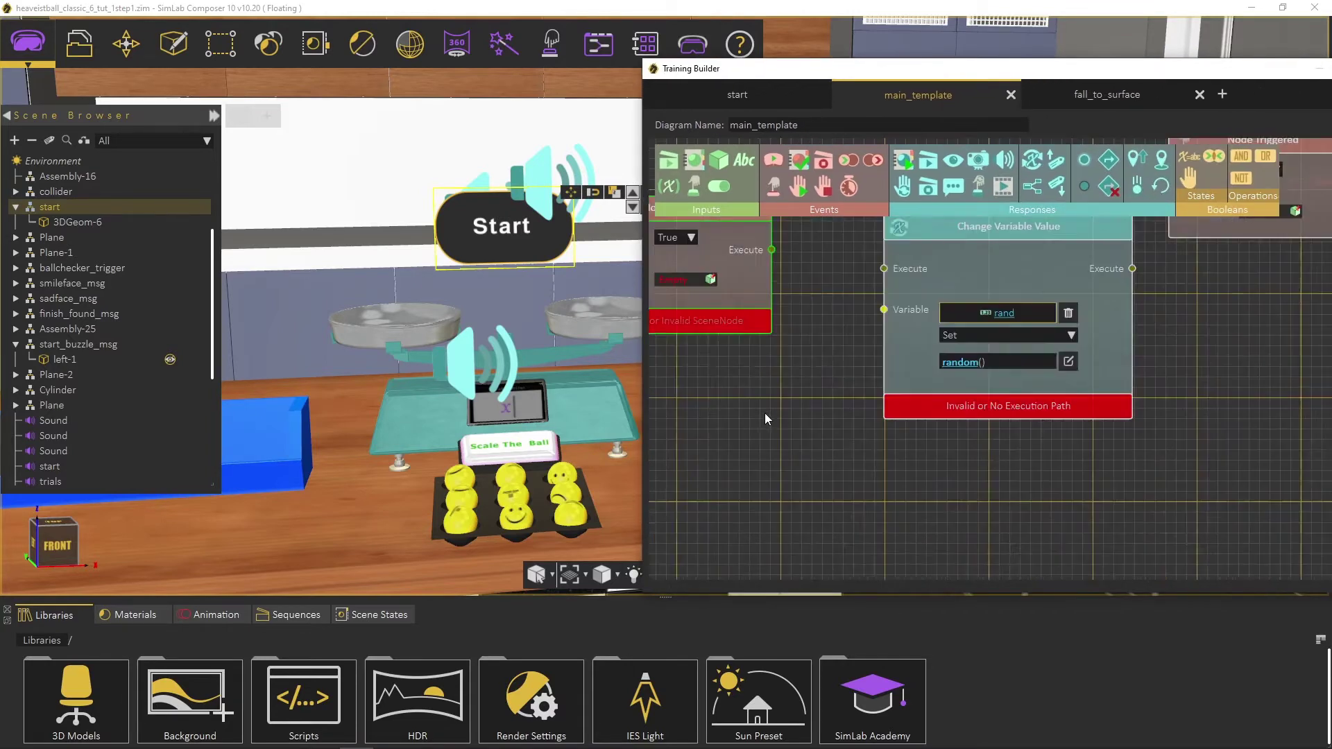
{"action": "left_click", "coordinate": [833, 332]}
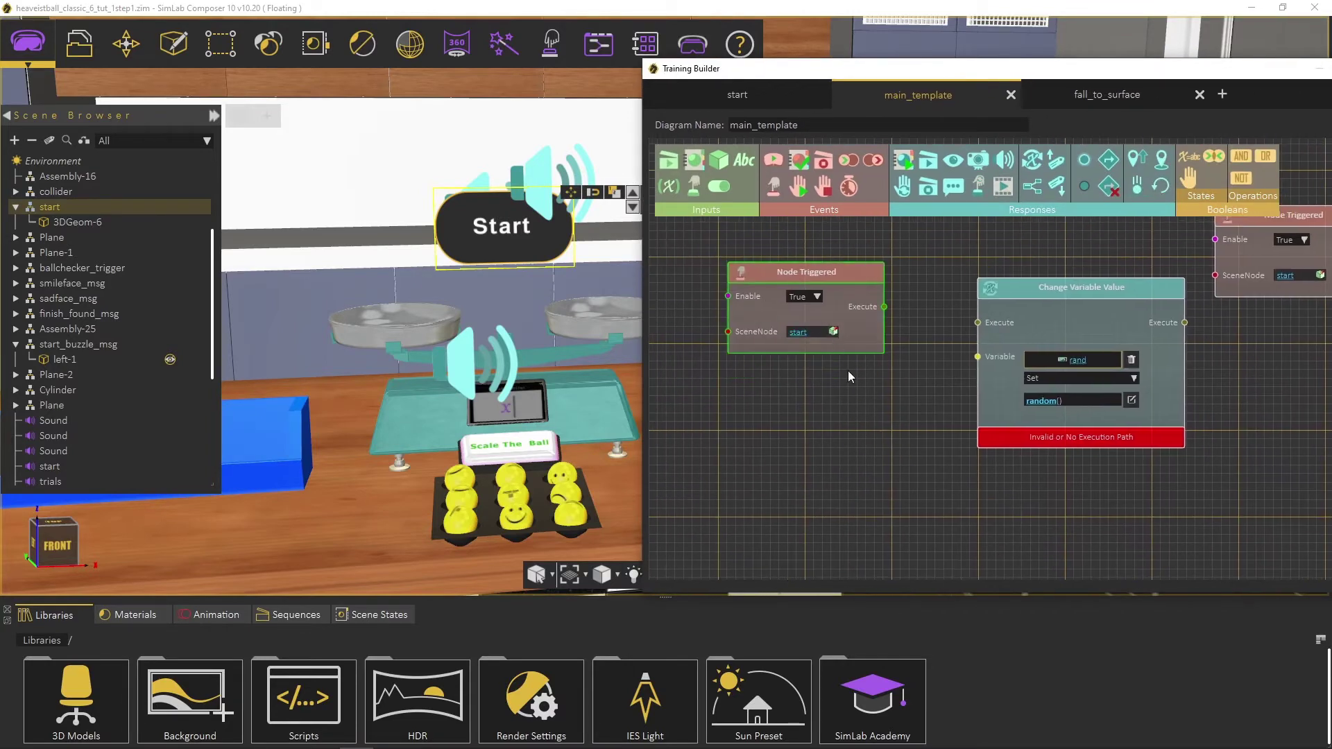
{"action": "middle_click_drag", "start_coordinate": [878, 426], "coordinate": [833, 423]}
{"action": "left_click_drag", "start_coordinate": [837, 308], "coordinate": [930, 323]}
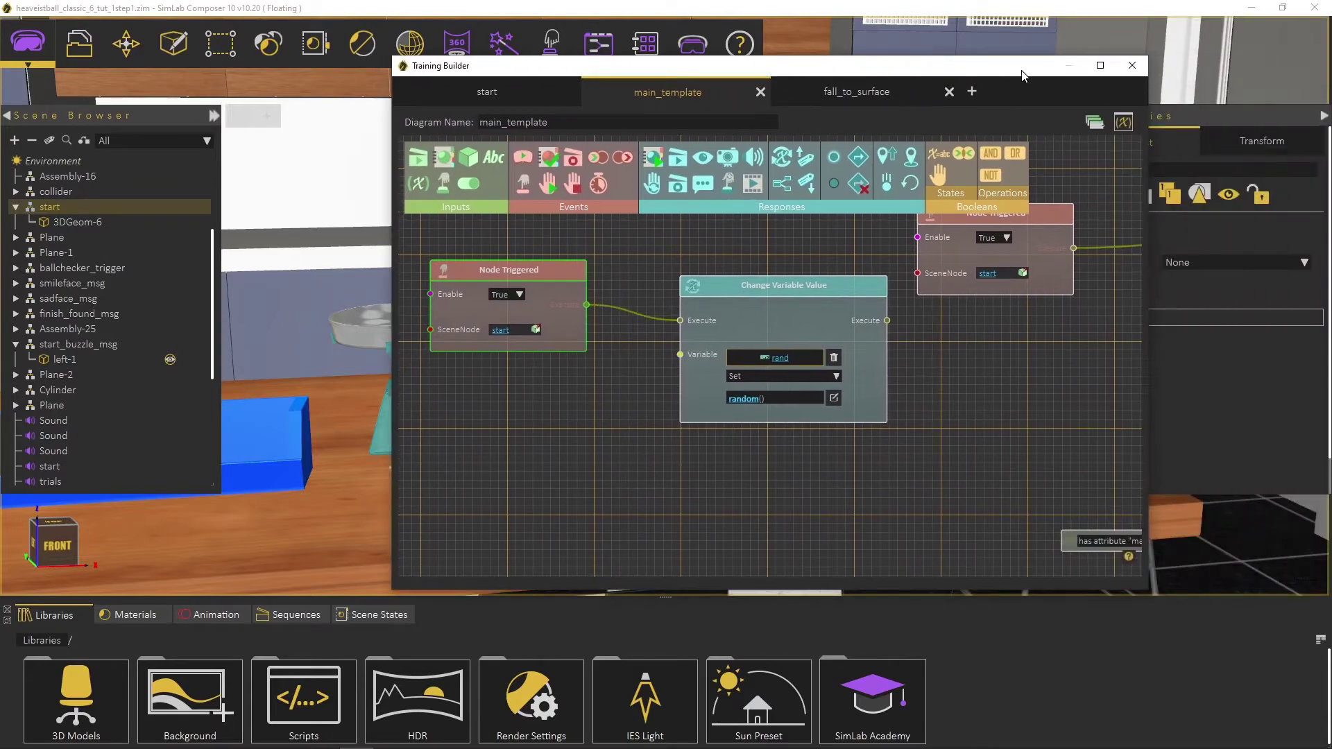
{"action": "left_click_drag", "start_coordinate": [1021, 75], "coordinate": [1034, 79]}
{"action": "left_click", "coordinate": [1113, 70]}
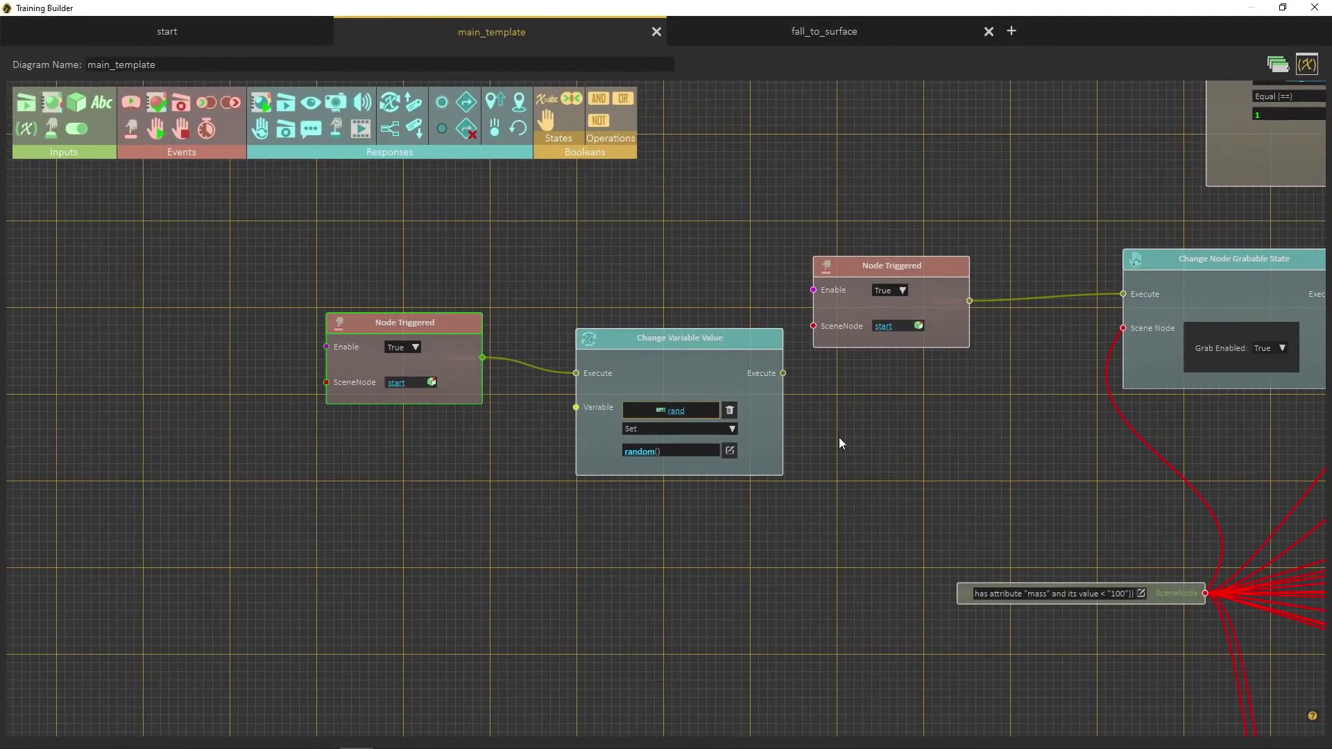
{"action": "scroll", "coordinate": [838, 444], "scroll_direction": "up", "scroll_amount": 4}
{"action": "middle_click_drag", "start_coordinate": [866, 521], "coordinate": [781, 512]}
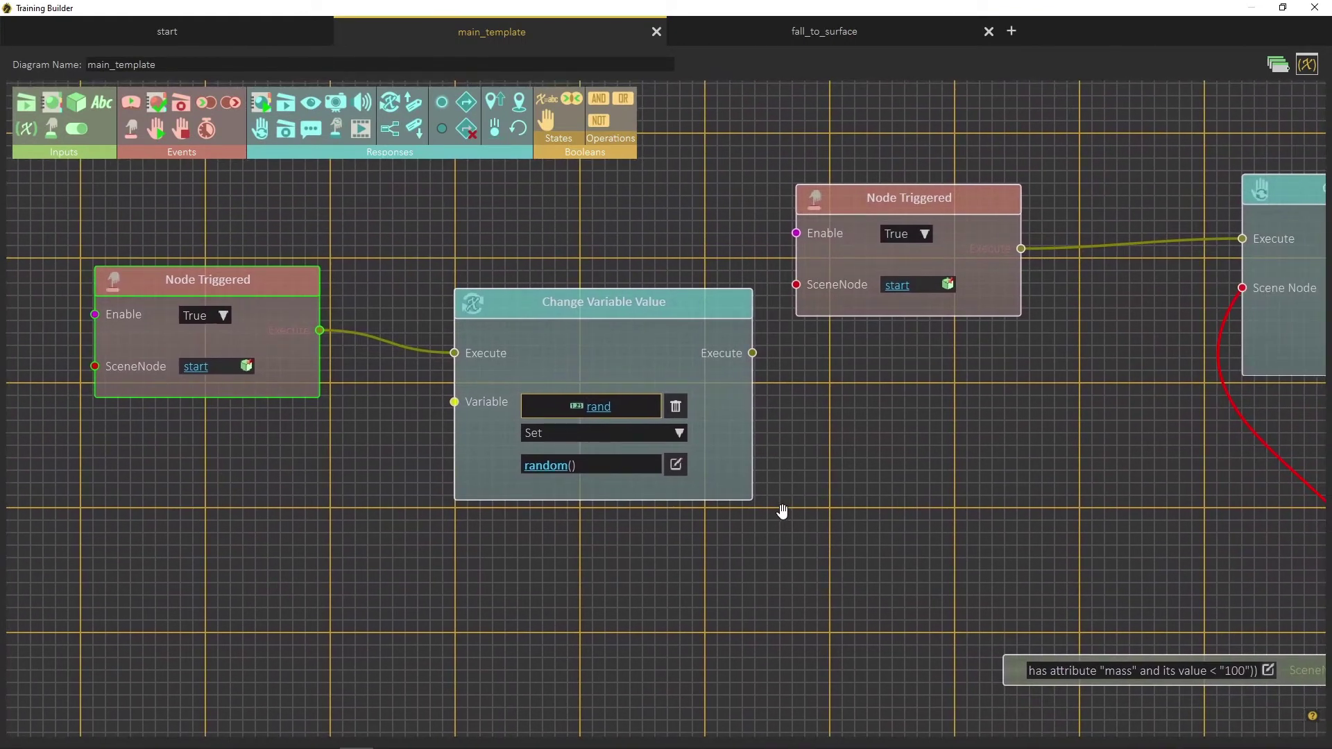
Step: Add a VR Variable Writer board and snap it onto the table
{"action": "left_click", "coordinate": [1314, 8]}
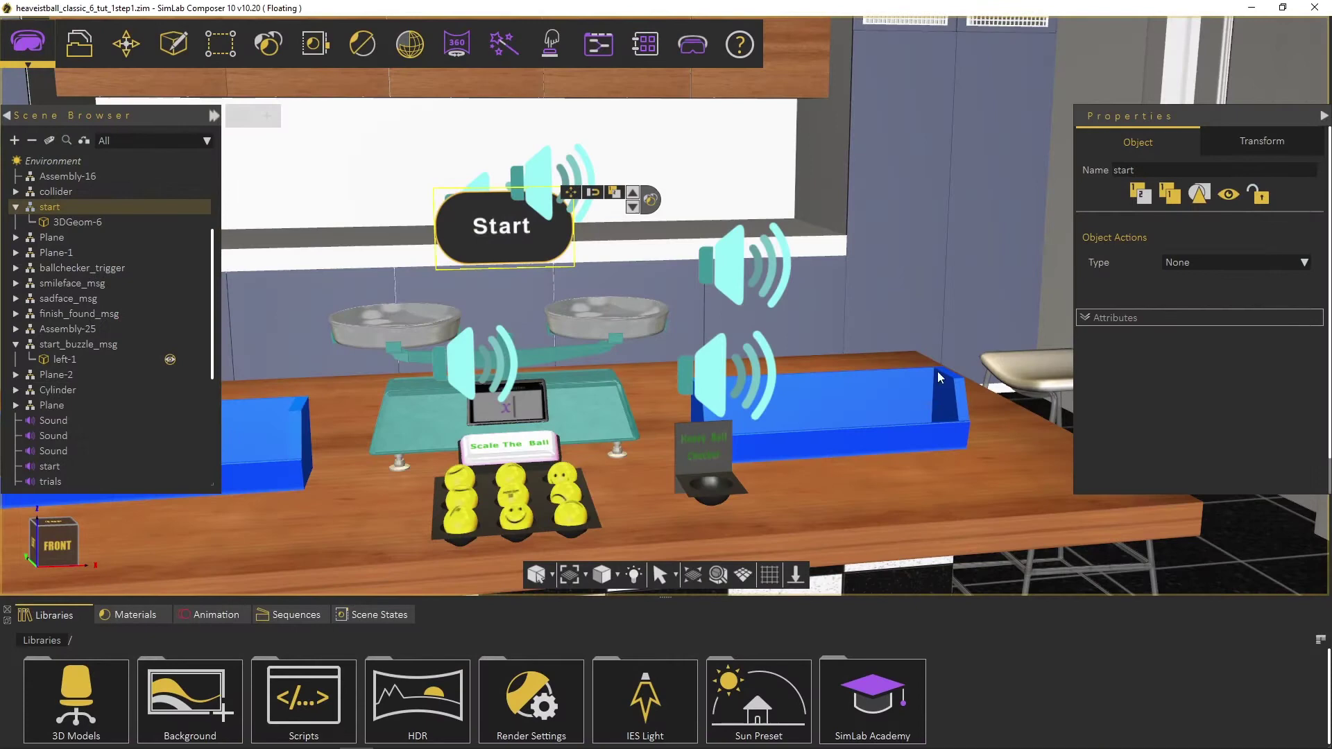
{"action": "left_click", "coordinate": [503, 44]}
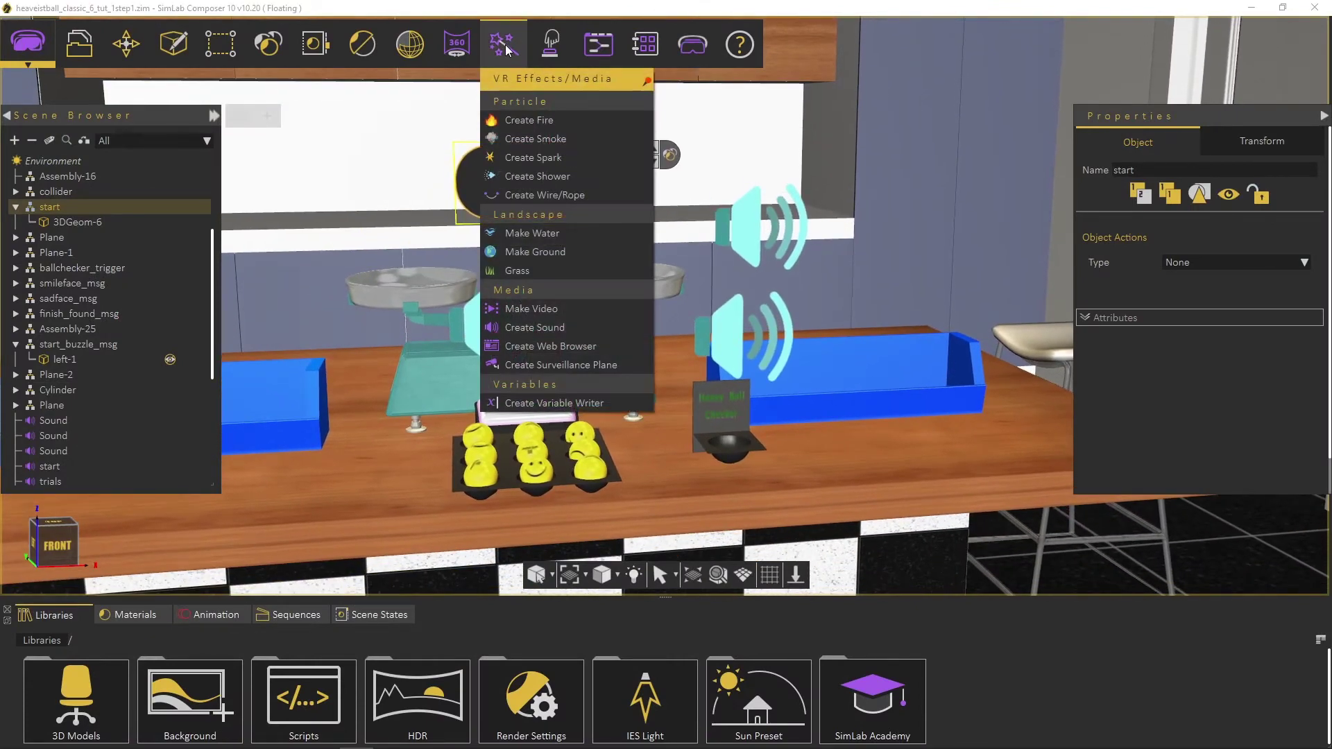
{"action": "left_click", "coordinate": [548, 402]}
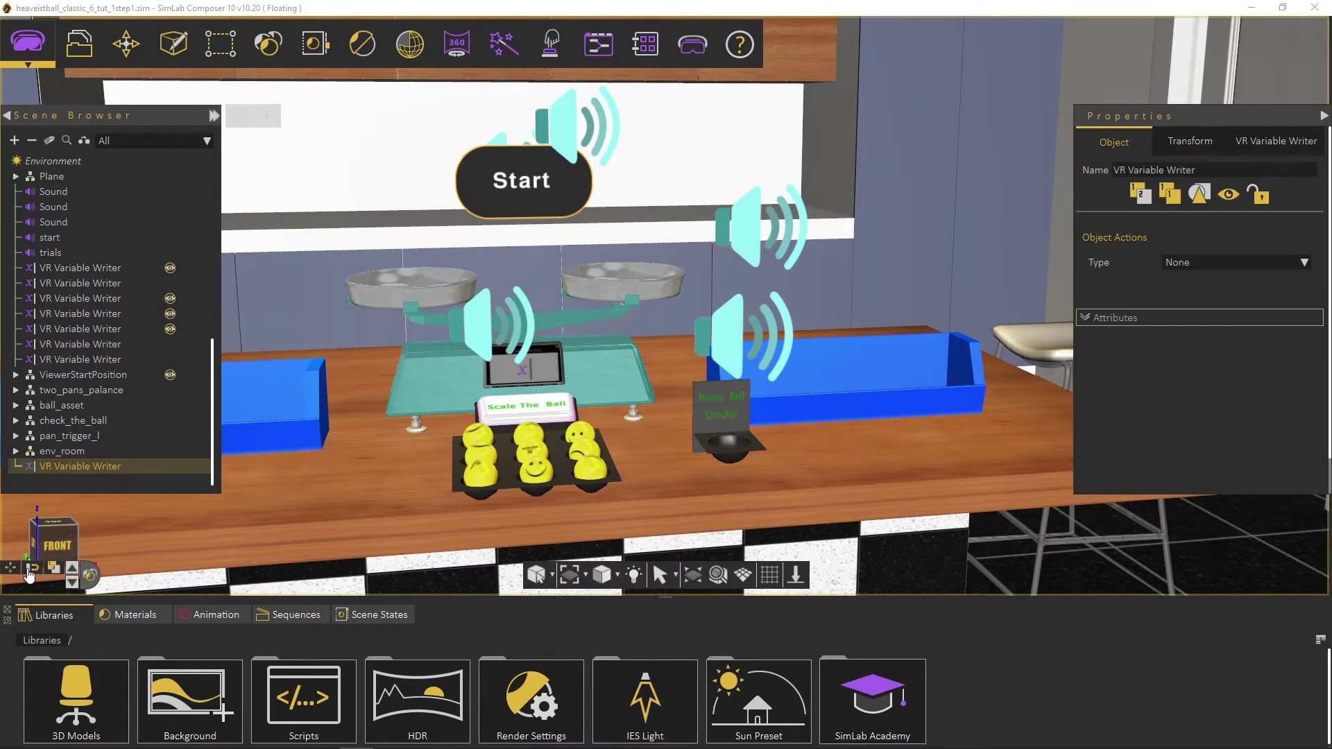
{"action": "left_click", "coordinate": [29, 573]}
{"action": "left_click", "coordinate": [426, 385]}
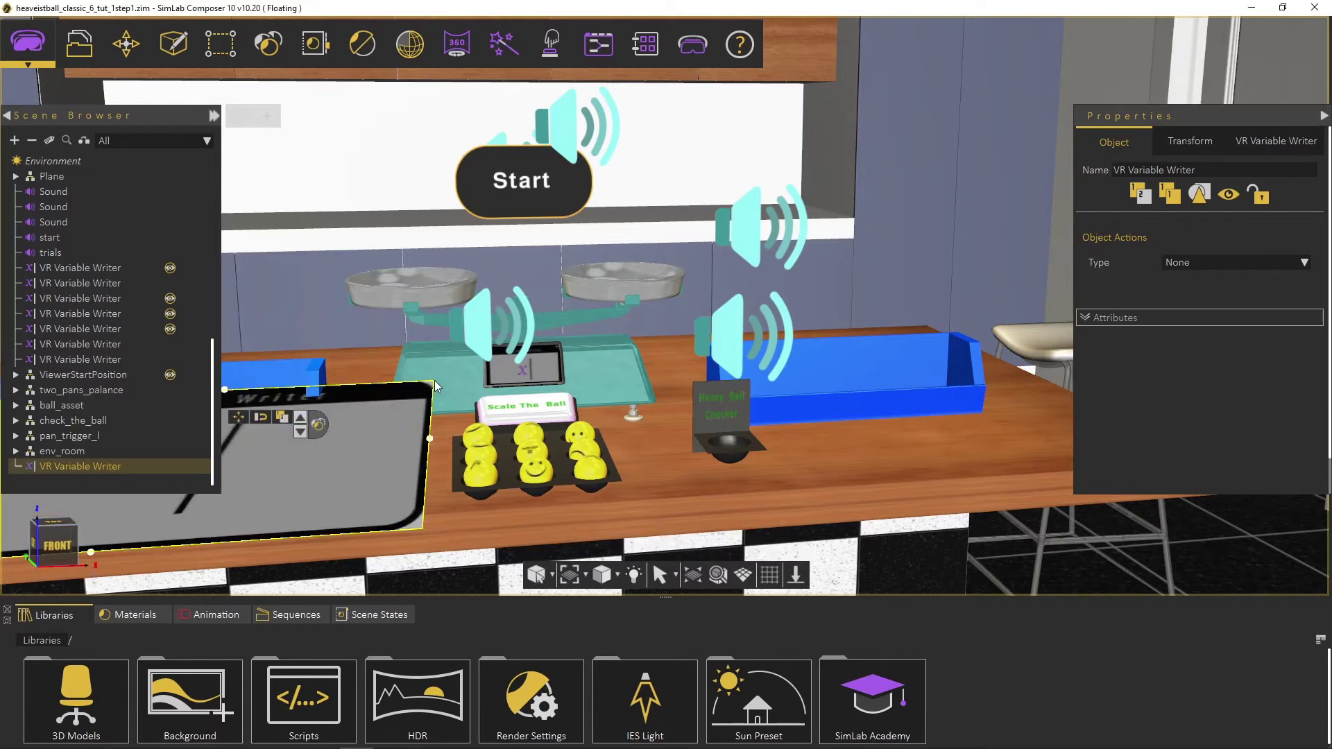
Step: Stand the Variable Writer board upright and raise it above the table
{"action": "left_click_drag", "start_coordinate": [372, 498], "coordinate": [767, 458]}
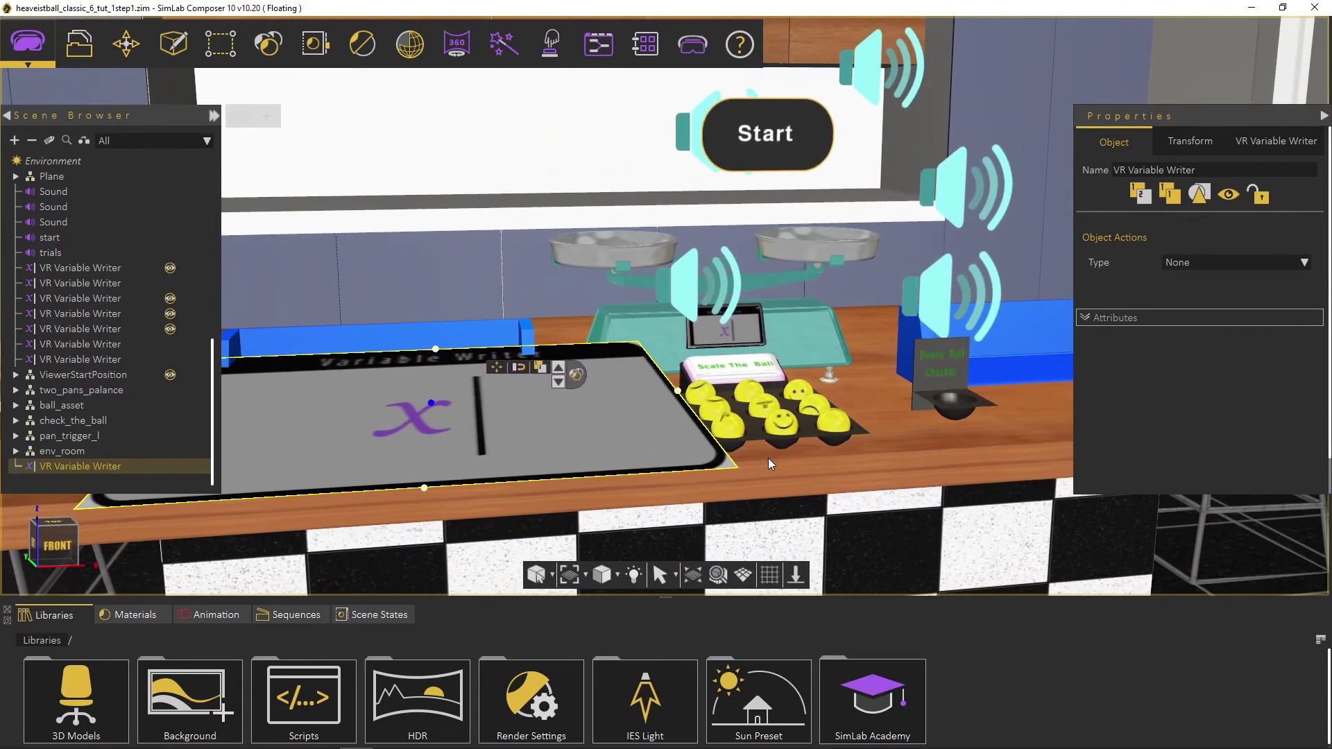
{"action": "left_click", "coordinate": [497, 367]}
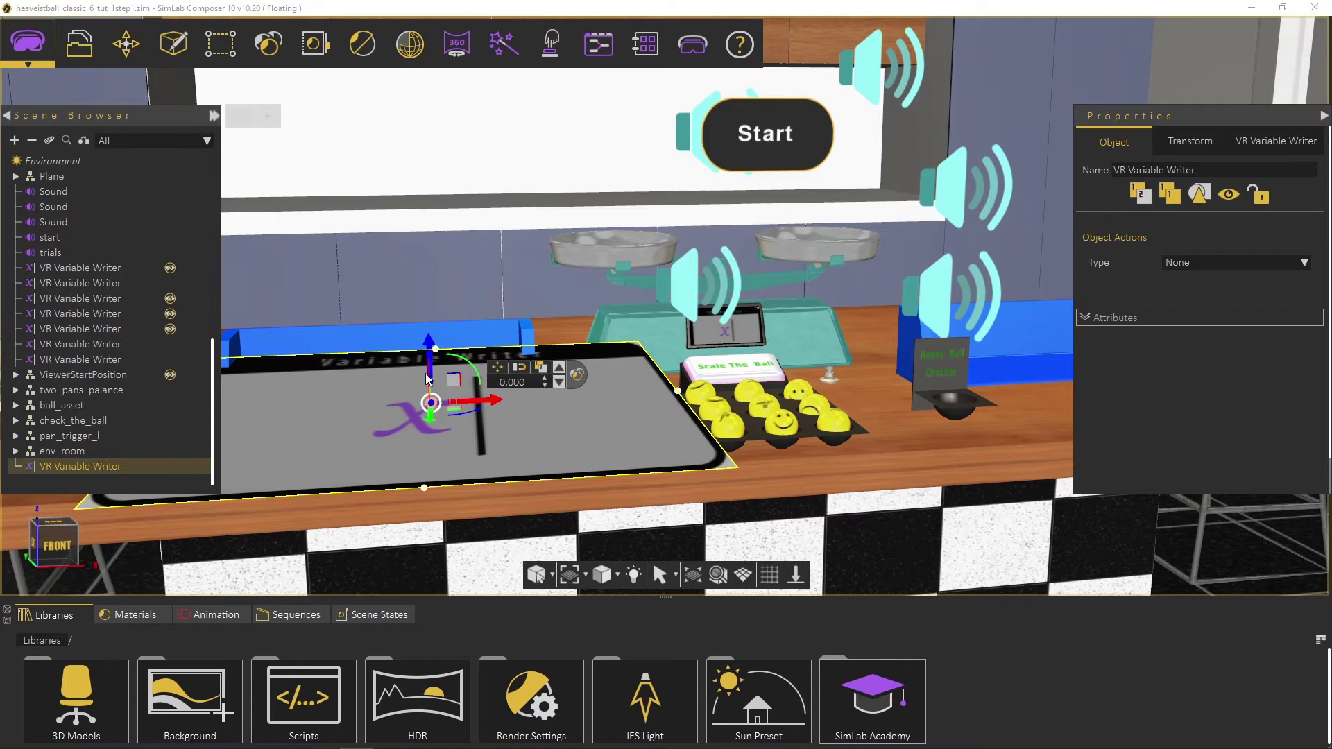
{"action": "left_click_drag", "start_coordinate": [430, 377], "coordinate": [431, 493]}
{"action": "left_click_drag", "start_coordinate": [433, 351], "coordinate": [435, 279]}
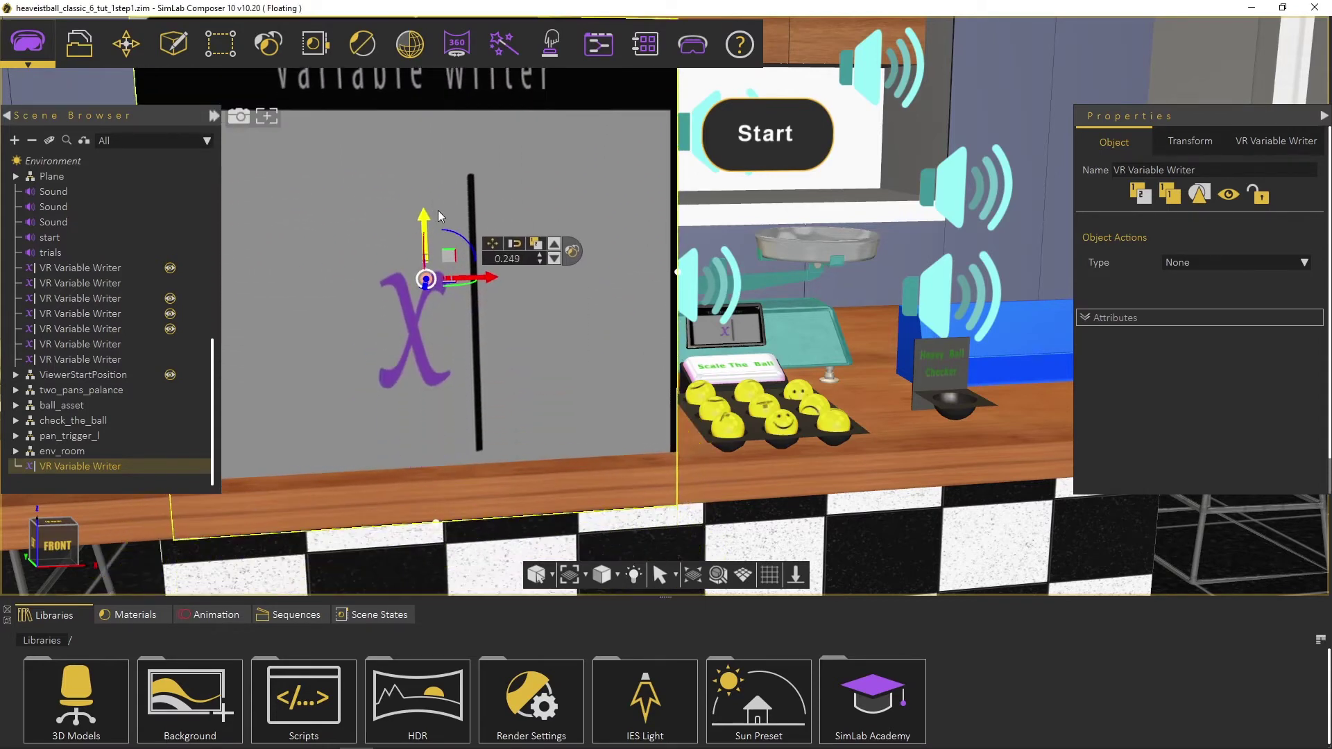
{"action": "scroll", "coordinate": [441, 289], "scroll_direction": "down", "scroll_amount": 3}
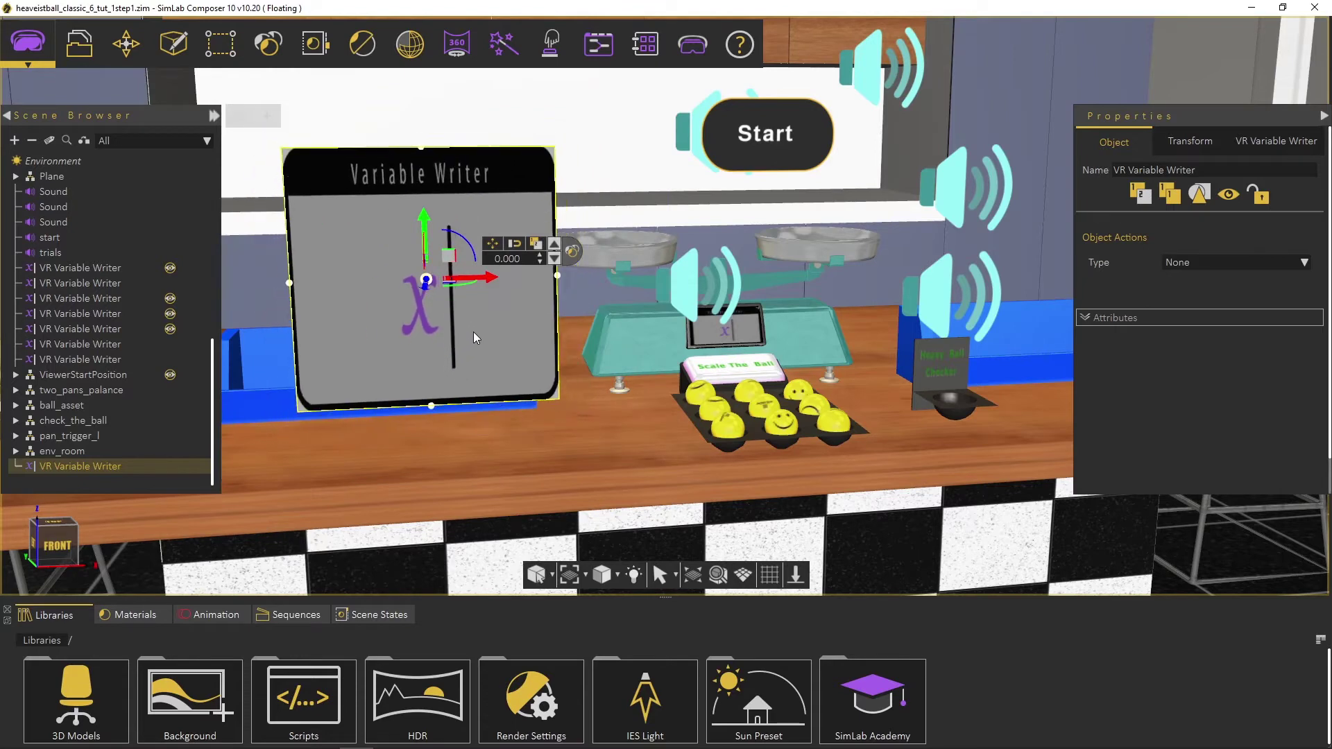
{"action": "middle_click_drag", "start_coordinate": [482, 445], "coordinate": [638, 393]}
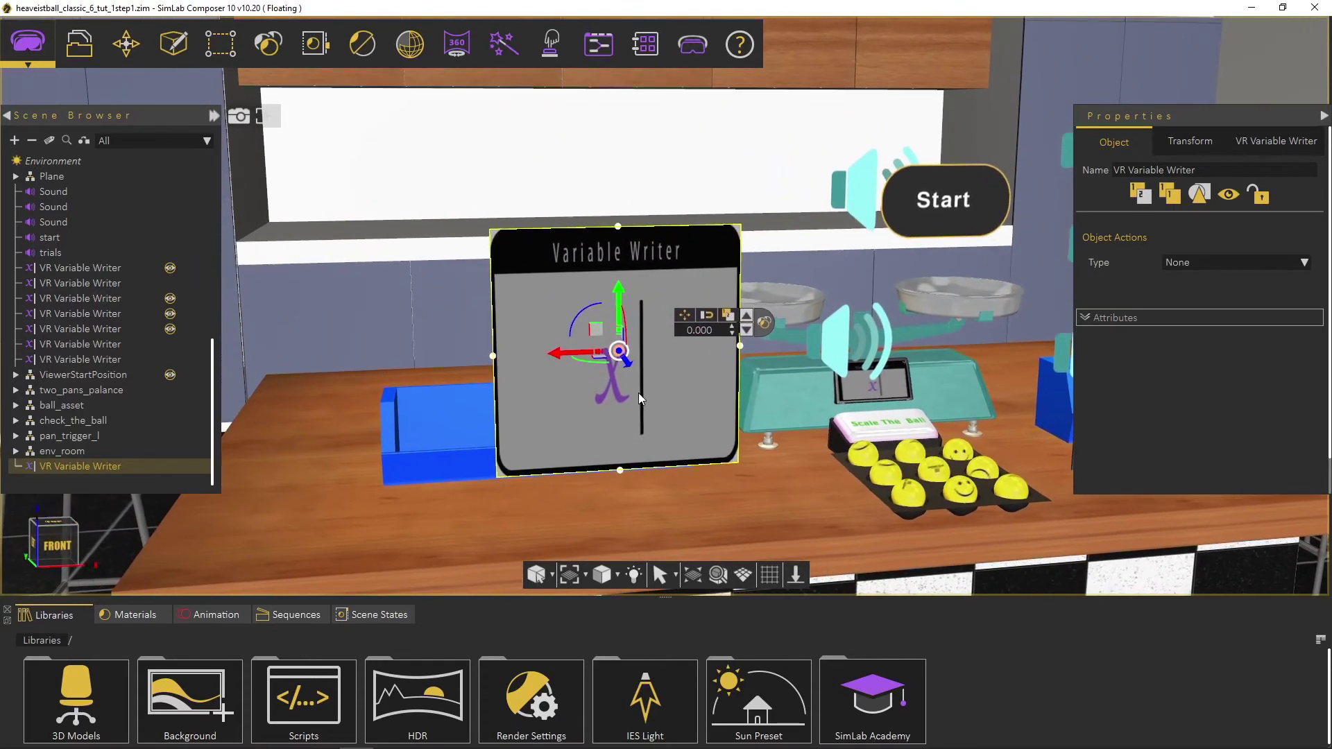
{"action": "left_click_drag", "start_coordinate": [555, 357], "coordinate": [470, 355]}
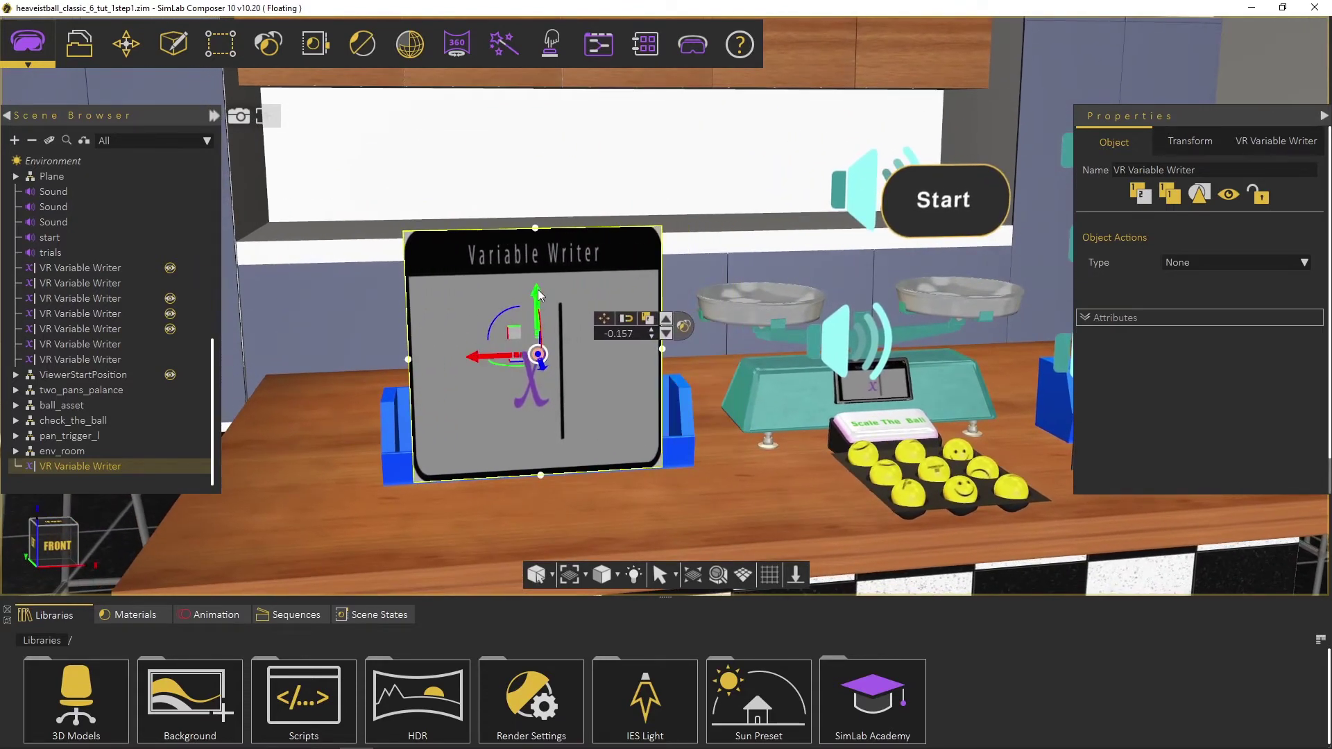
{"action": "left_click_drag", "start_coordinate": [536, 295], "coordinate": [533, 163]}
{"action": "middle_click_drag", "start_coordinate": [672, 330], "coordinate": [606, 401]}
Step: Set the Variable Writer's Variable Name to rand and Decimal Points to 2
{"action": "left_click", "coordinate": [1291, 143]}
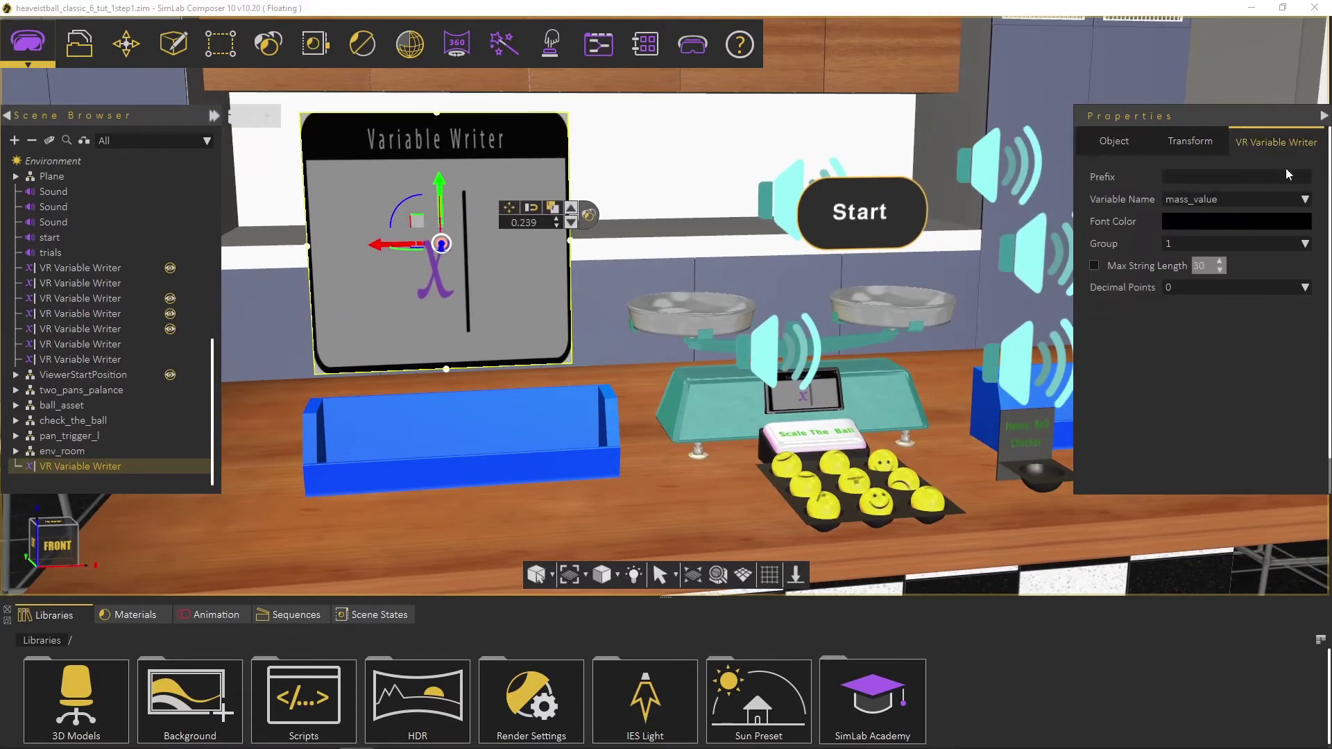
{"action": "left_click", "coordinate": [1304, 200]}
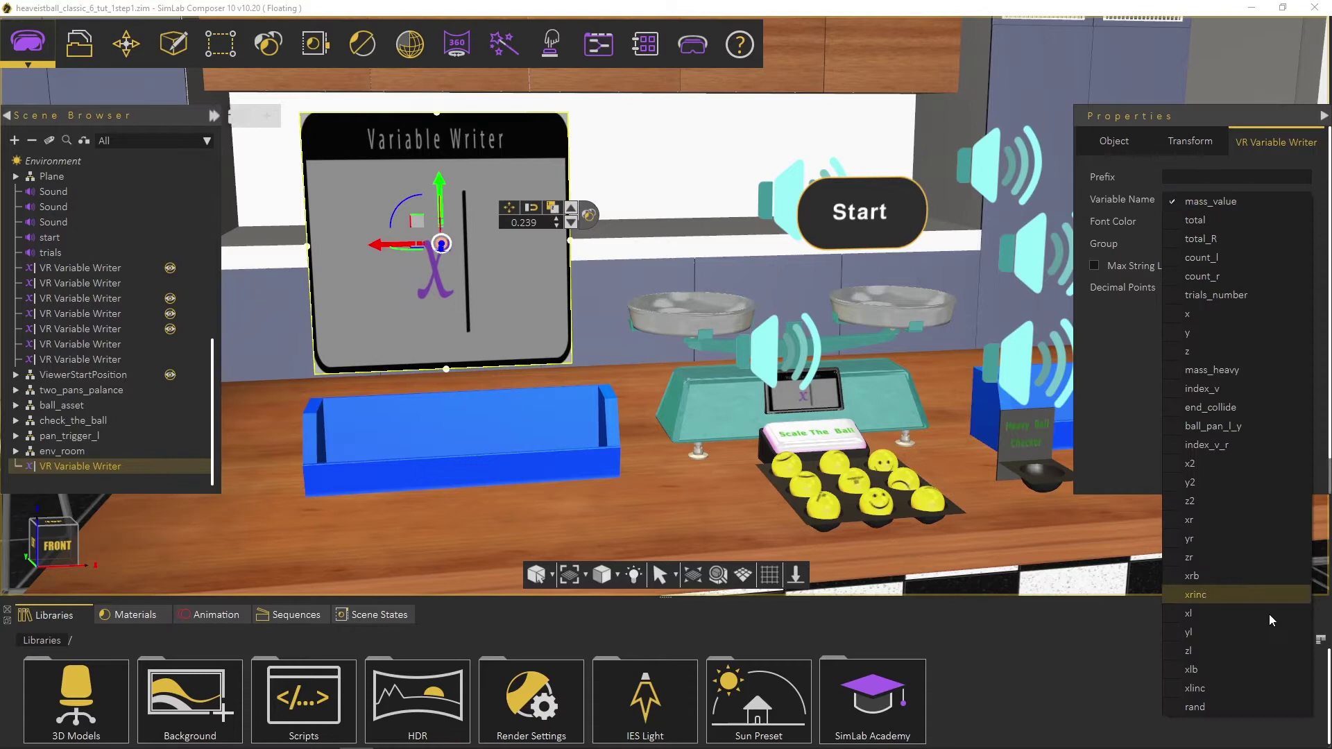
{"action": "left_click", "coordinate": [1218, 712]}
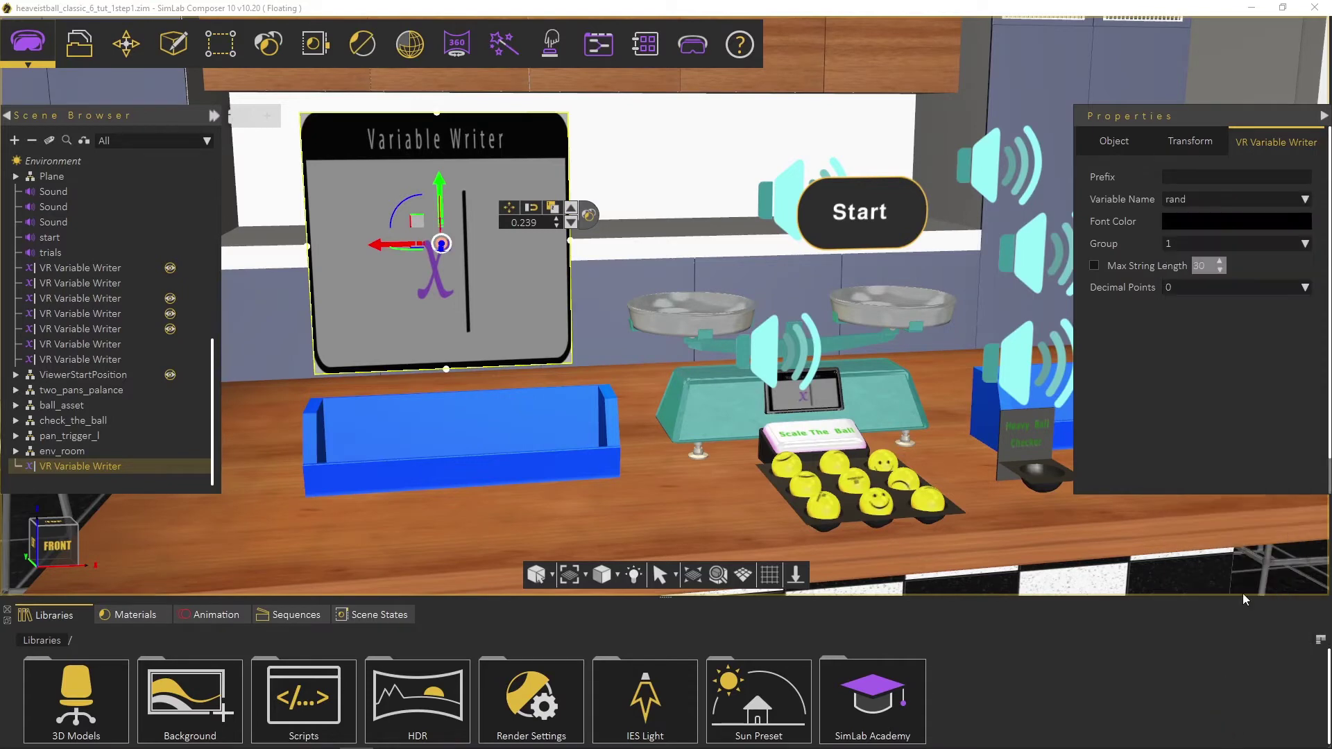
{"action": "left_click", "coordinate": [1306, 289]}
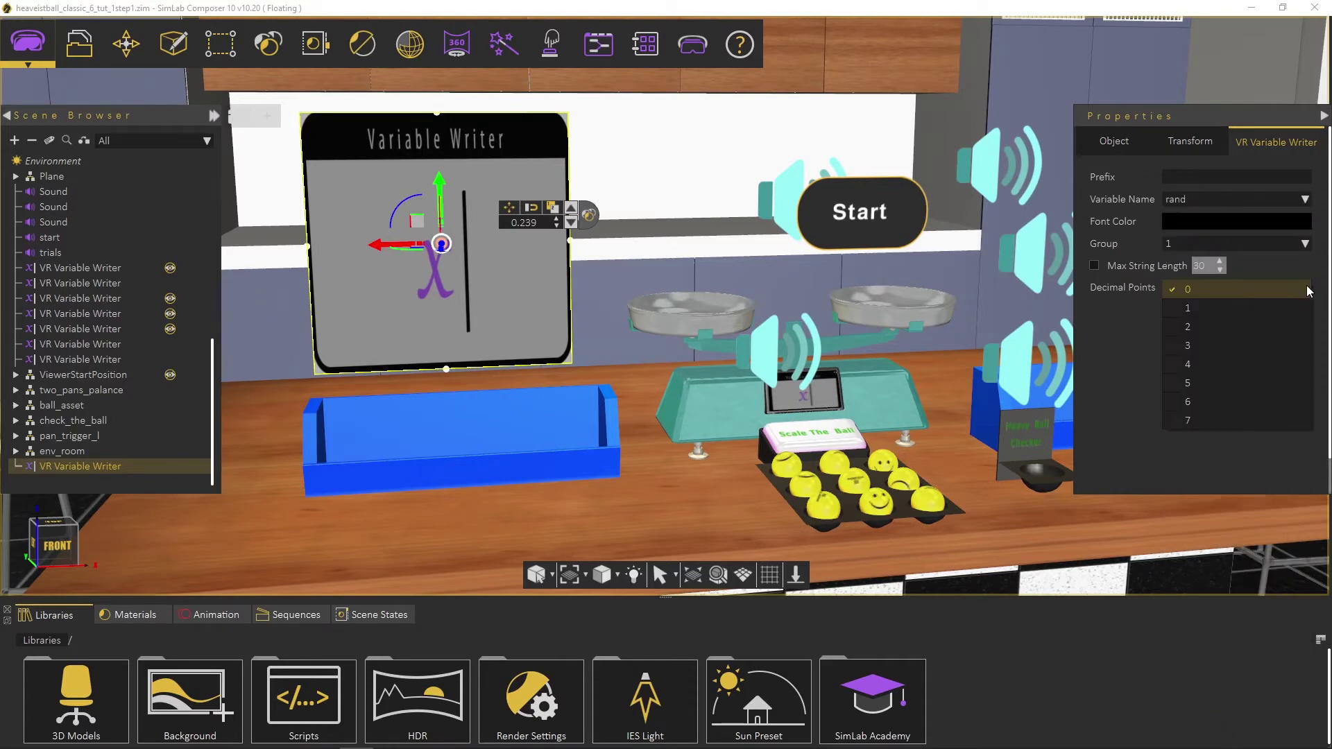
{"action": "left_click", "coordinate": [1199, 326]}
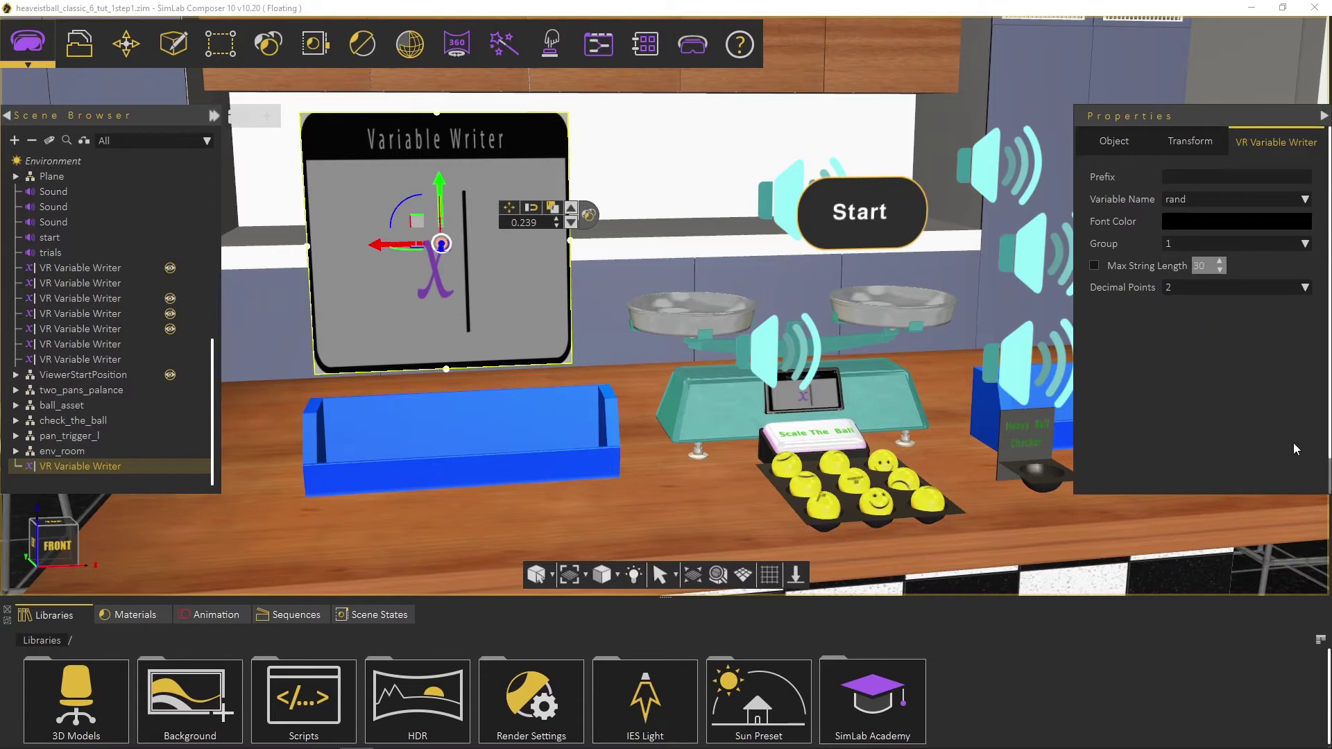
{"action": "middle_click_drag", "start_coordinate": [702, 416], "coordinate": [635, 447]}
Step: Preview the scene with the SimLab VR Viewer's Show in Viewer in Desktop mode
{"action": "left_click", "coordinate": [697, 46]}
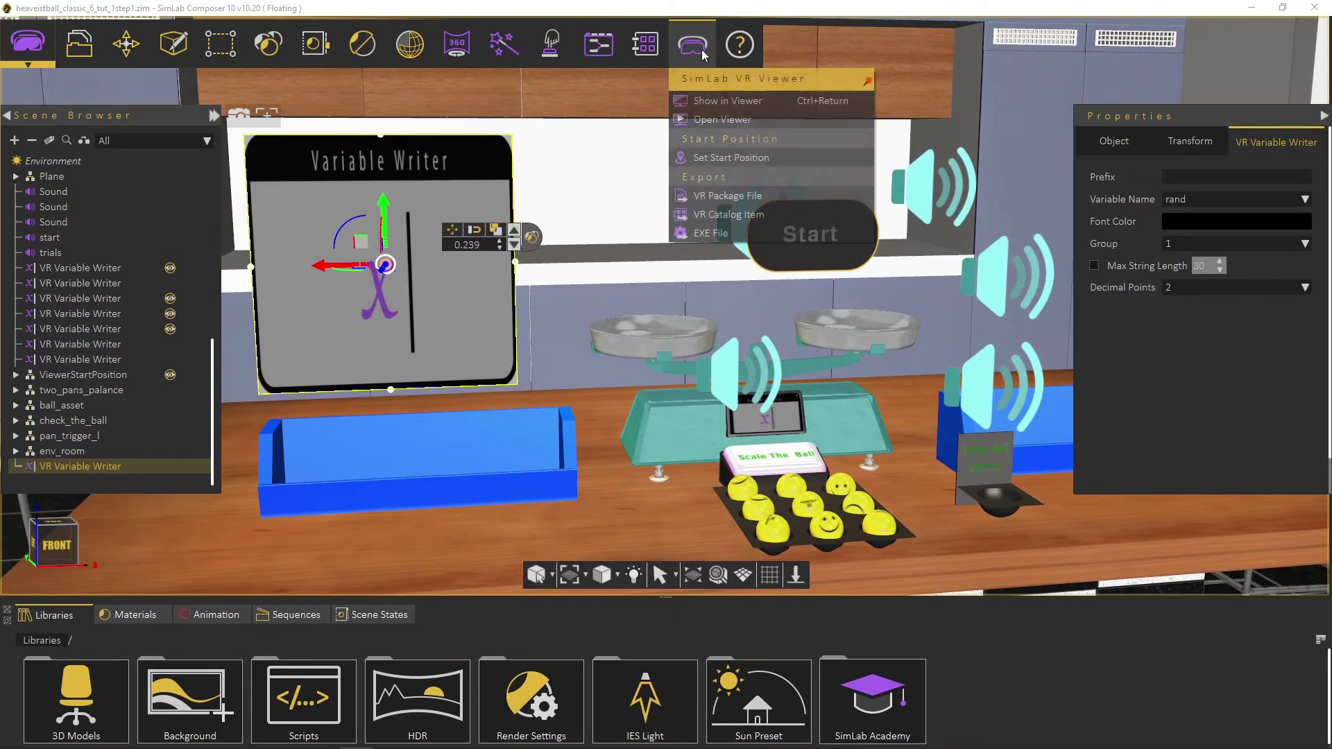
{"action": "left_click", "coordinate": [725, 101]}
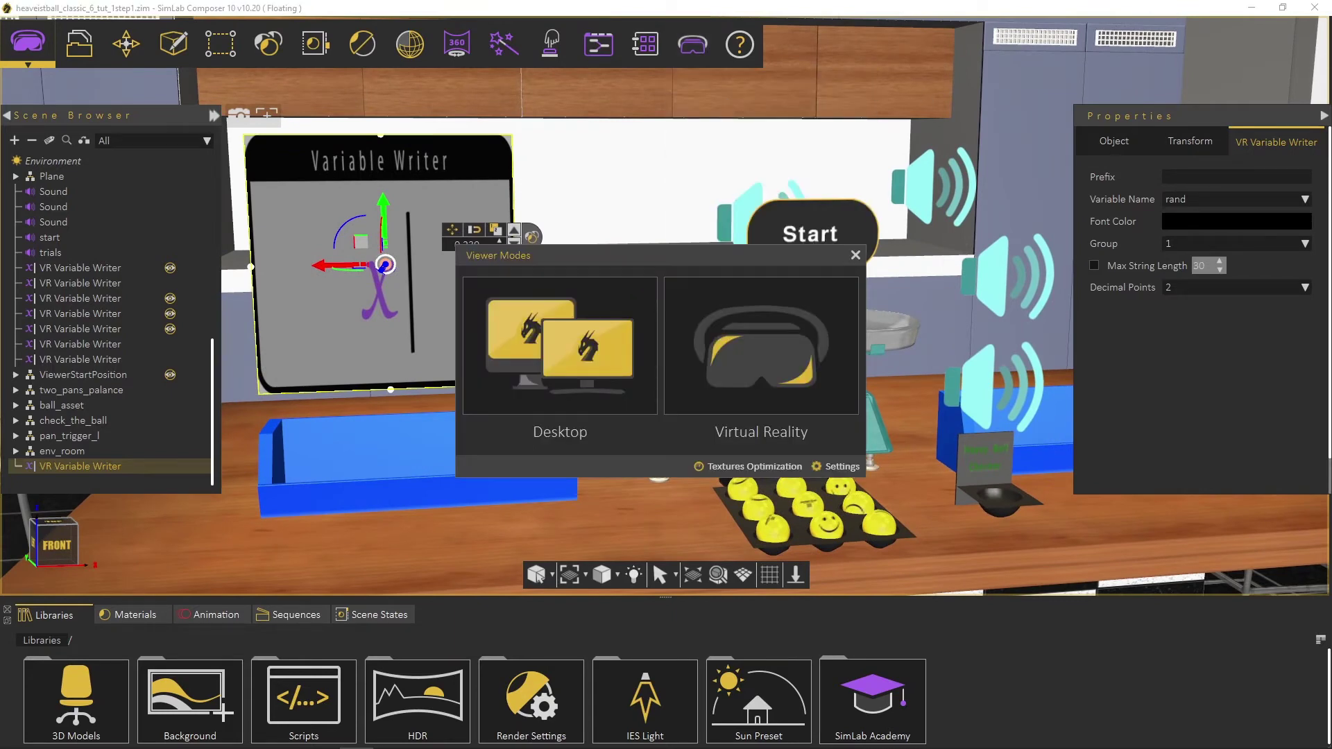
{"action": "left_click", "coordinate": [534, 388]}
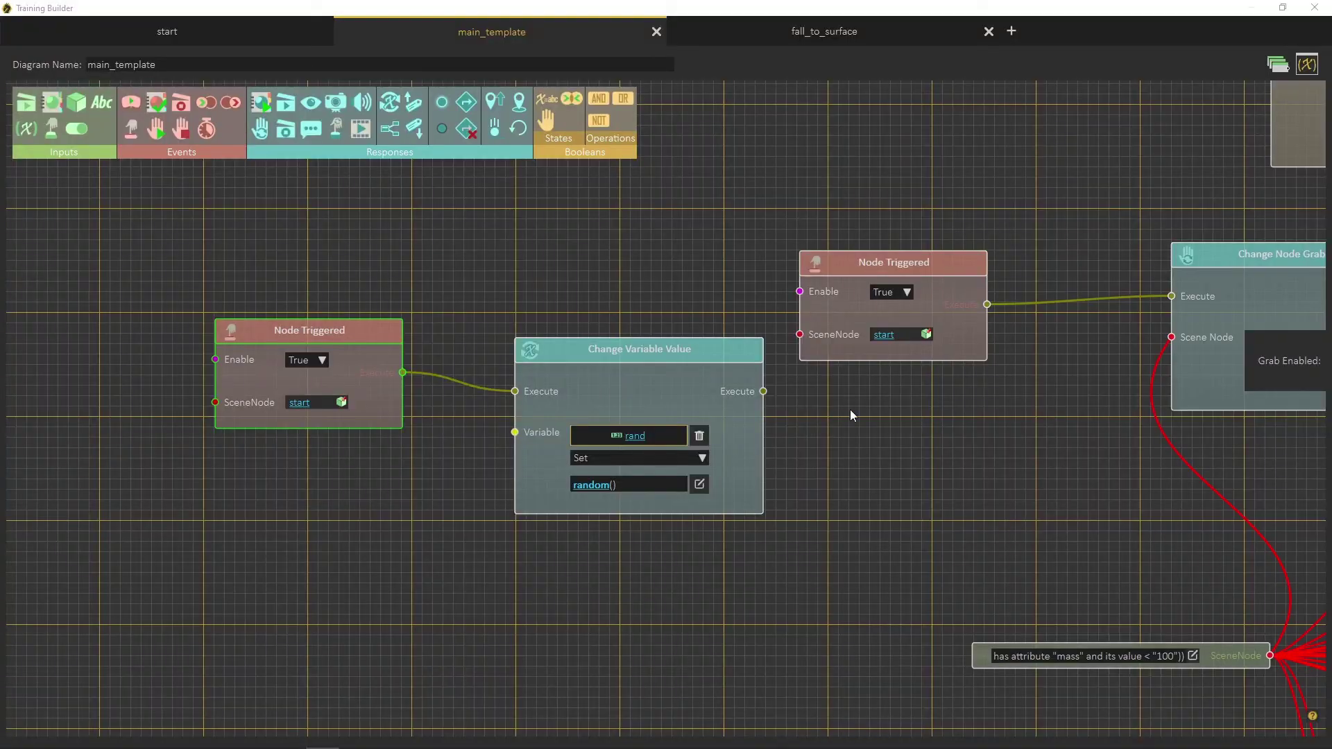
Step: Change the rand expression on the Change Variable Value node to round(random()*8)+1
{"action": "scroll", "coordinate": [806, 448], "scroll_direction": "up", "scroll_amount": 3}
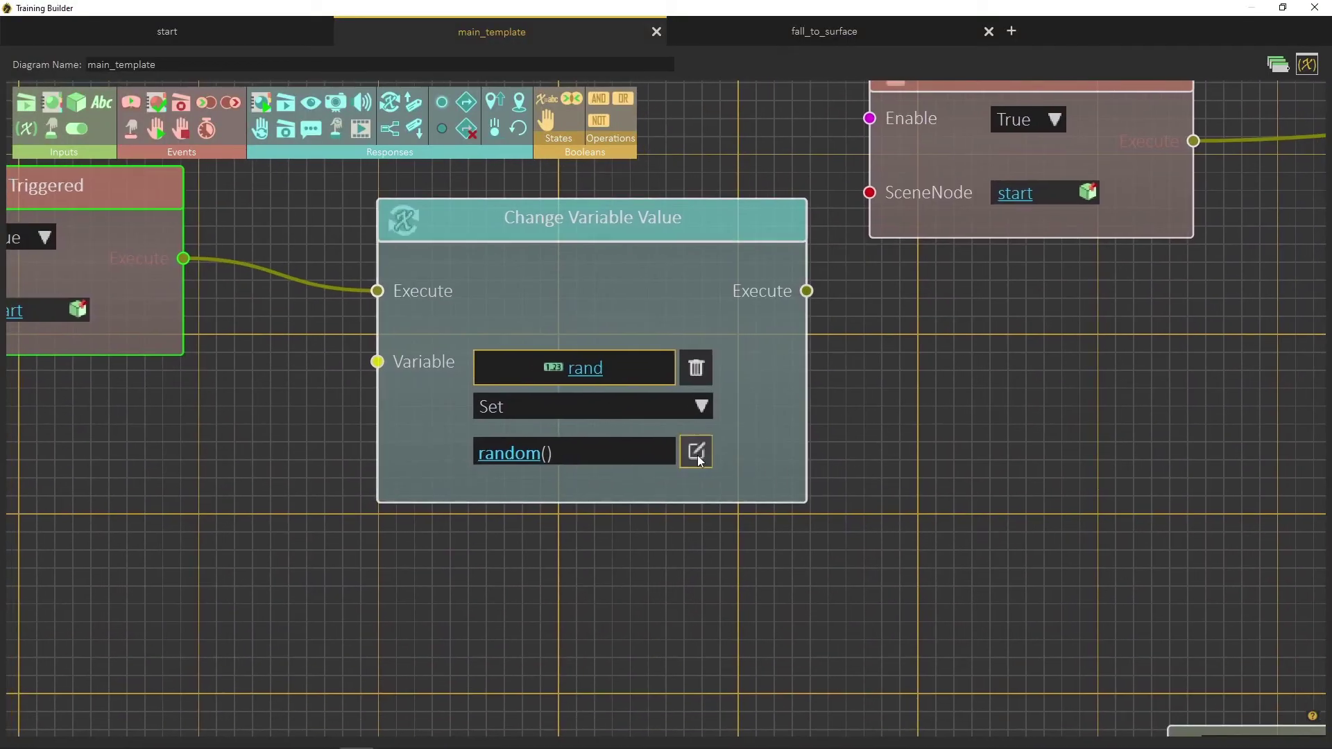
{"action": "left_click", "coordinate": [696, 453]}
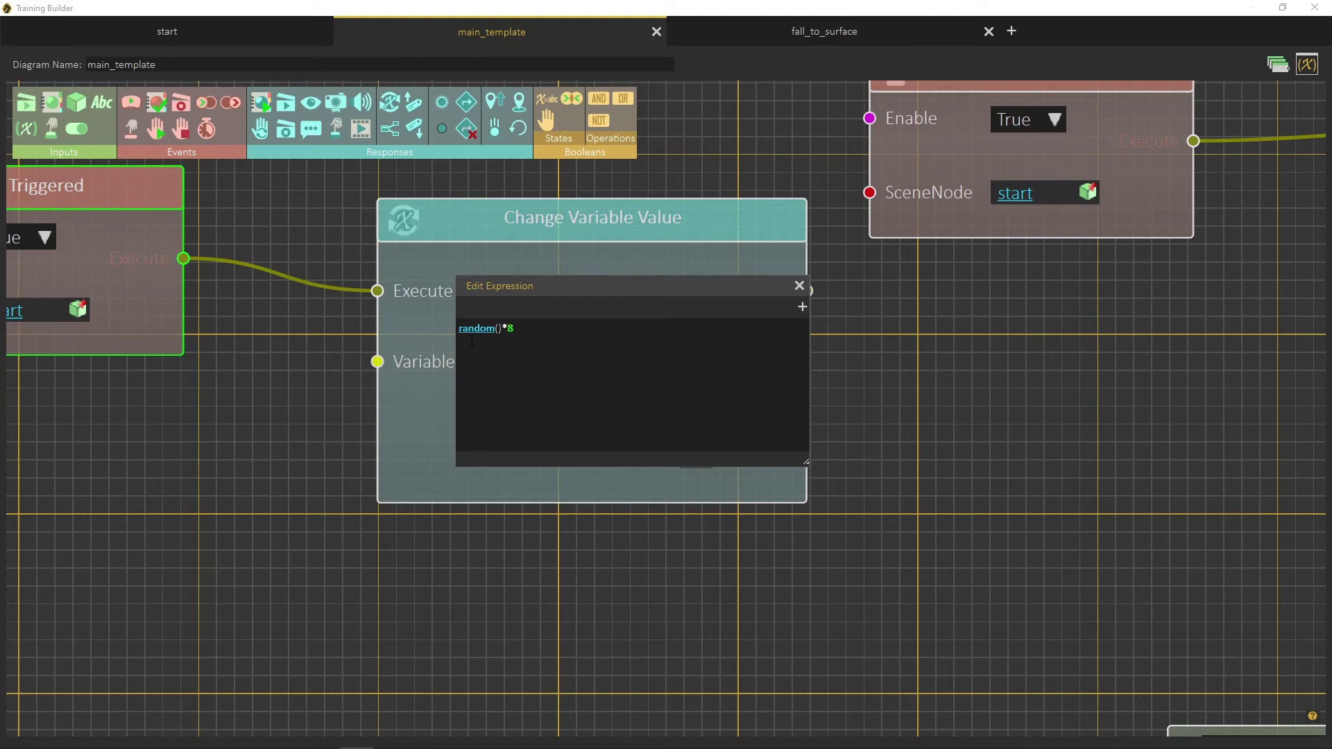
{"action": "type", "text": "round("}
{"action": "left_click", "coordinate": [800, 286]}
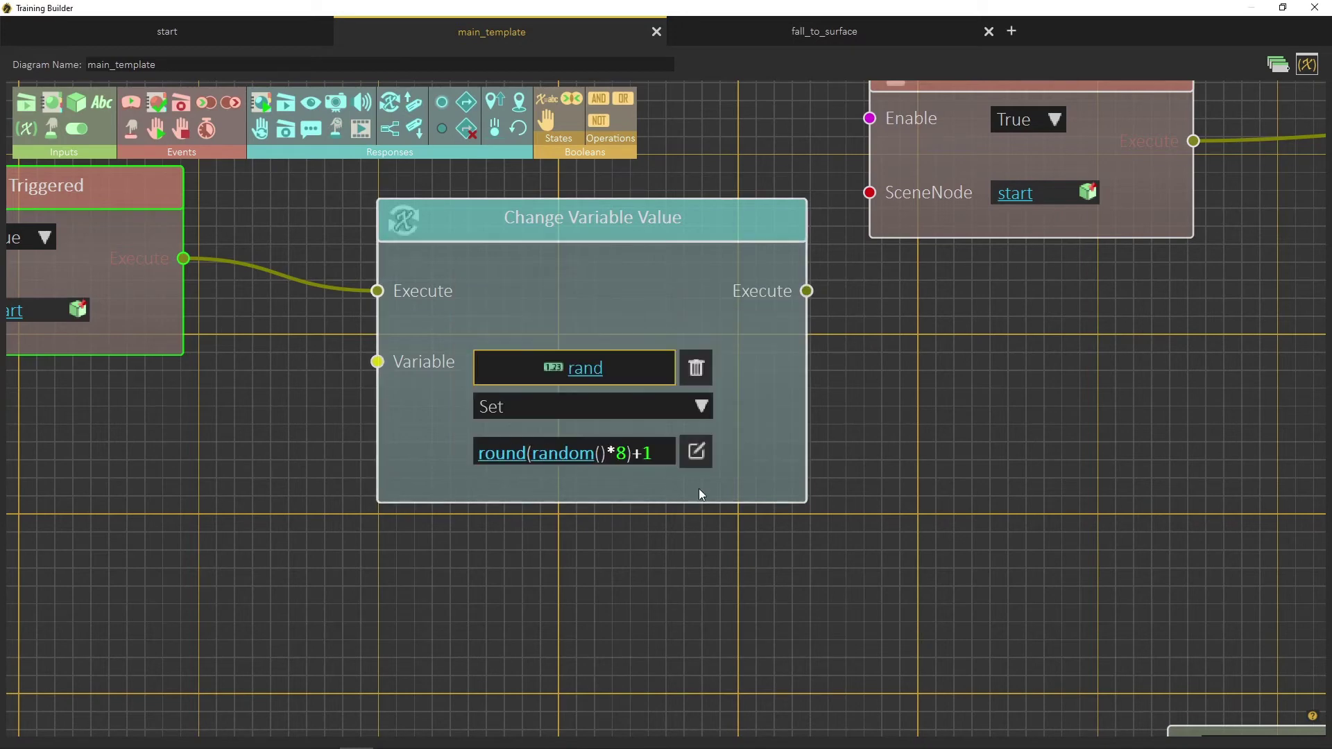
{"action": "left_click_drag", "start_coordinate": [734, 594], "coordinate": [915, 635]}
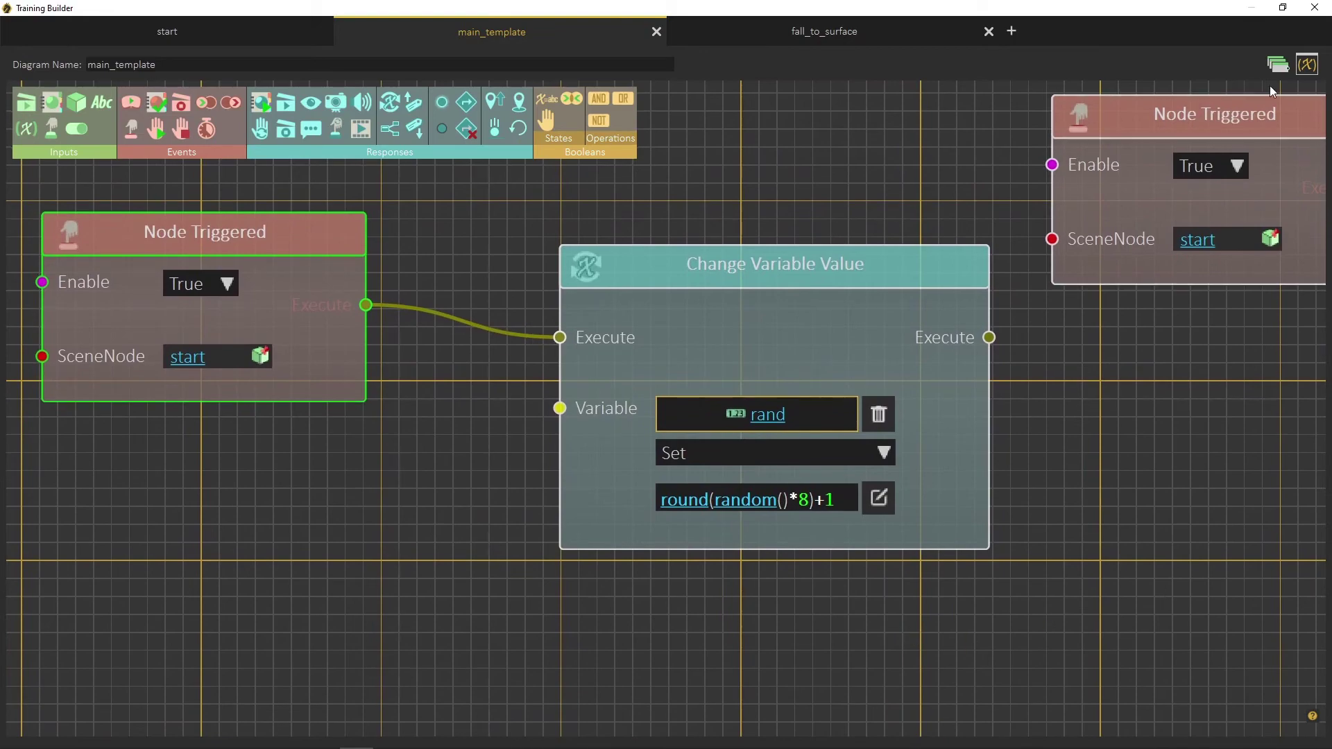
Step: Go back to the 3D scene and run the Desktop viewer preview to check the board's random values
{"action": "left_click", "coordinate": [1315, 8]}
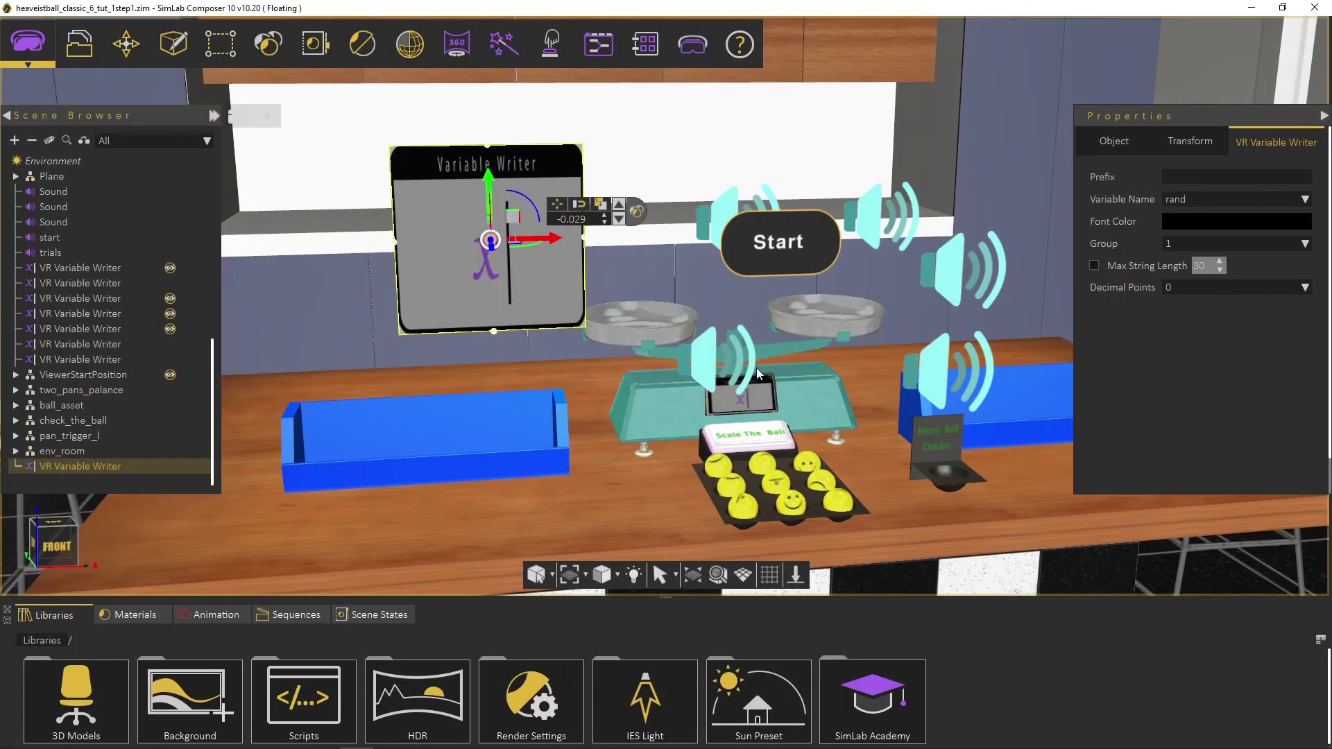
{"action": "left_click", "coordinate": [693, 44]}
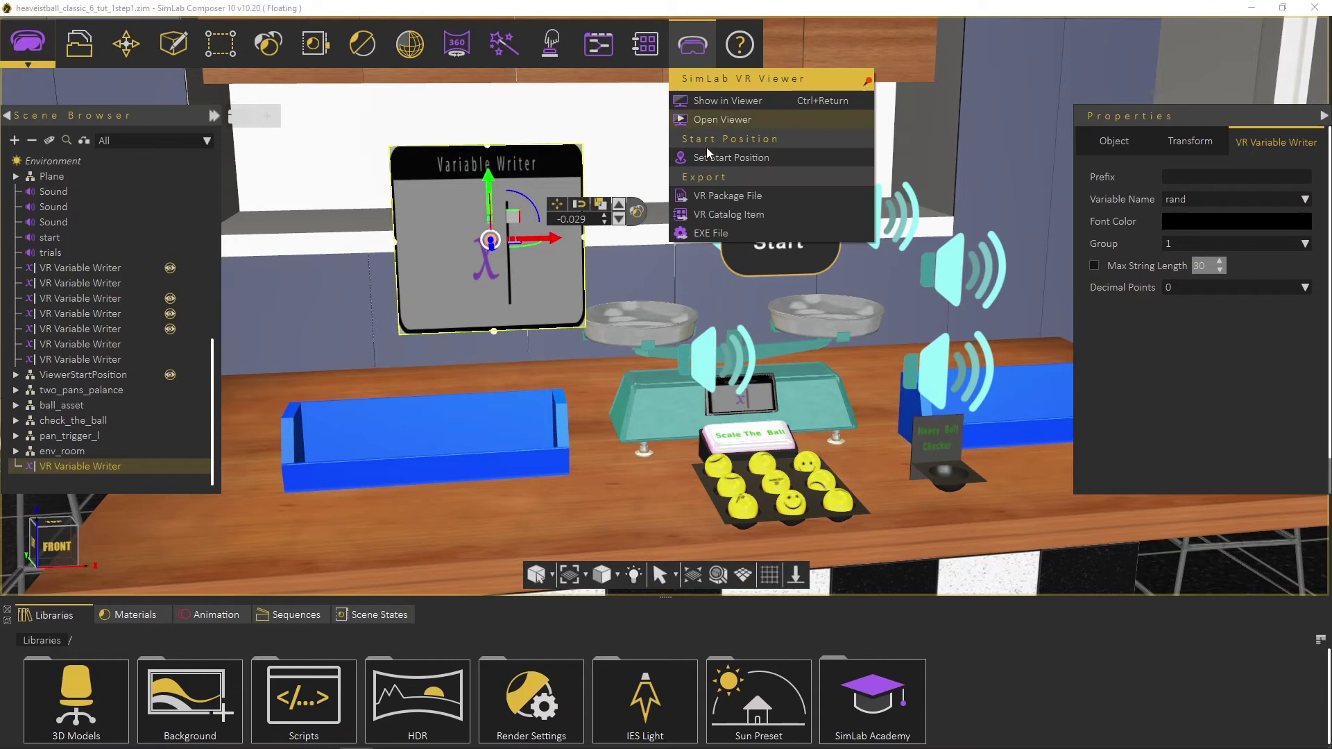
{"action": "left_click", "coordinate": [710, 102]}
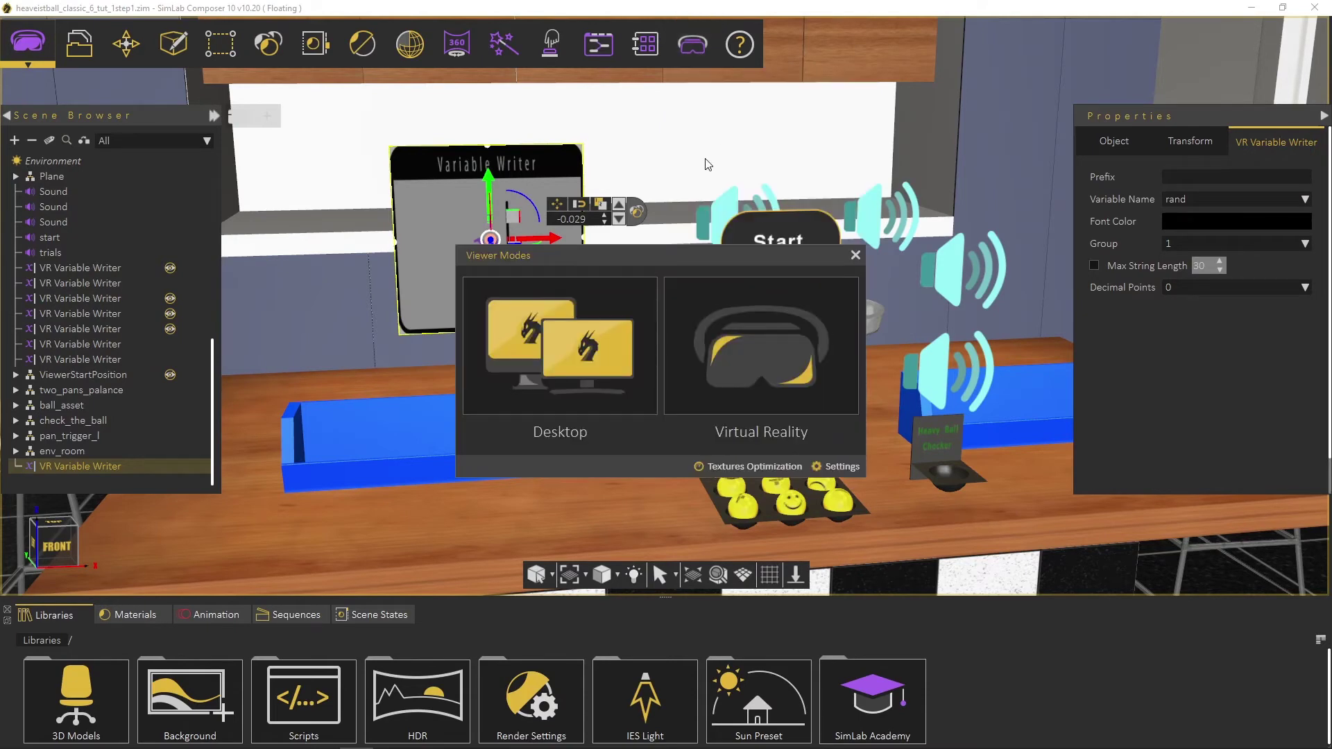
{"action": "left_click", "coordinate": [578, 360]}
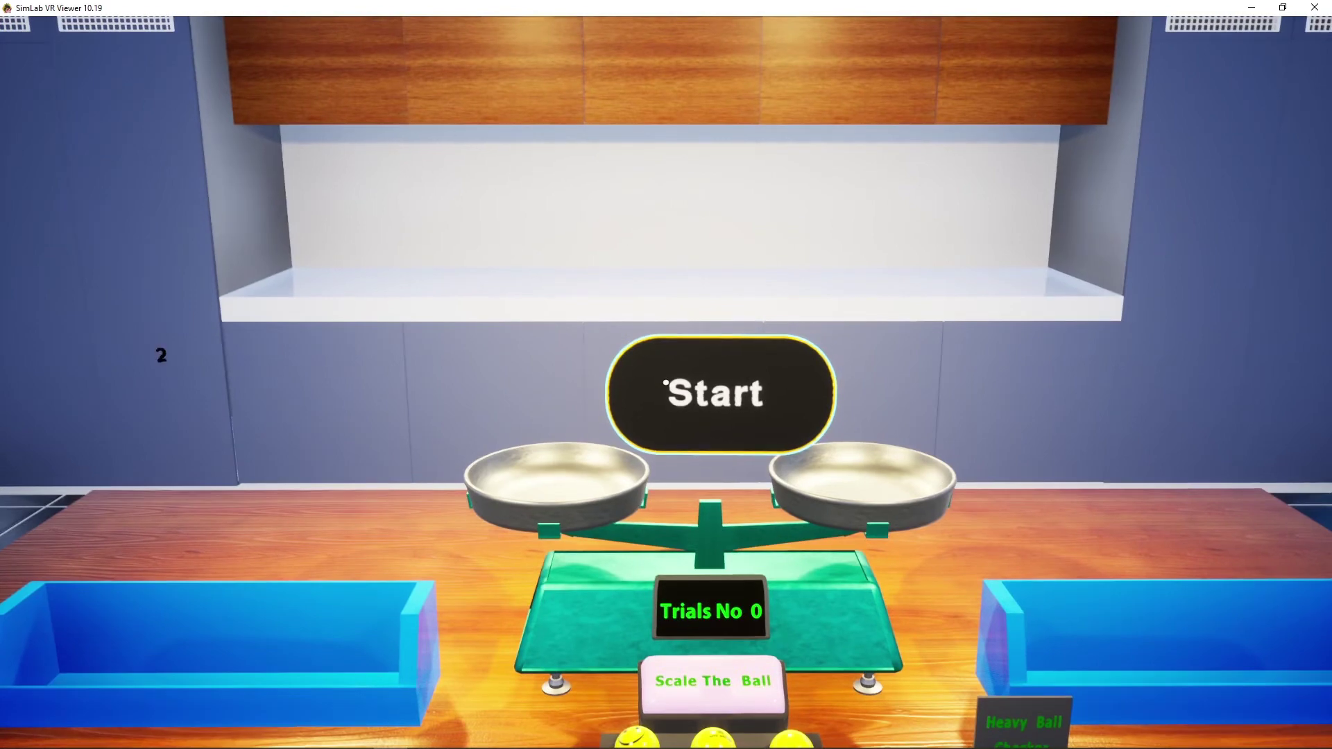
{"action": "key", "text": "Escape"}
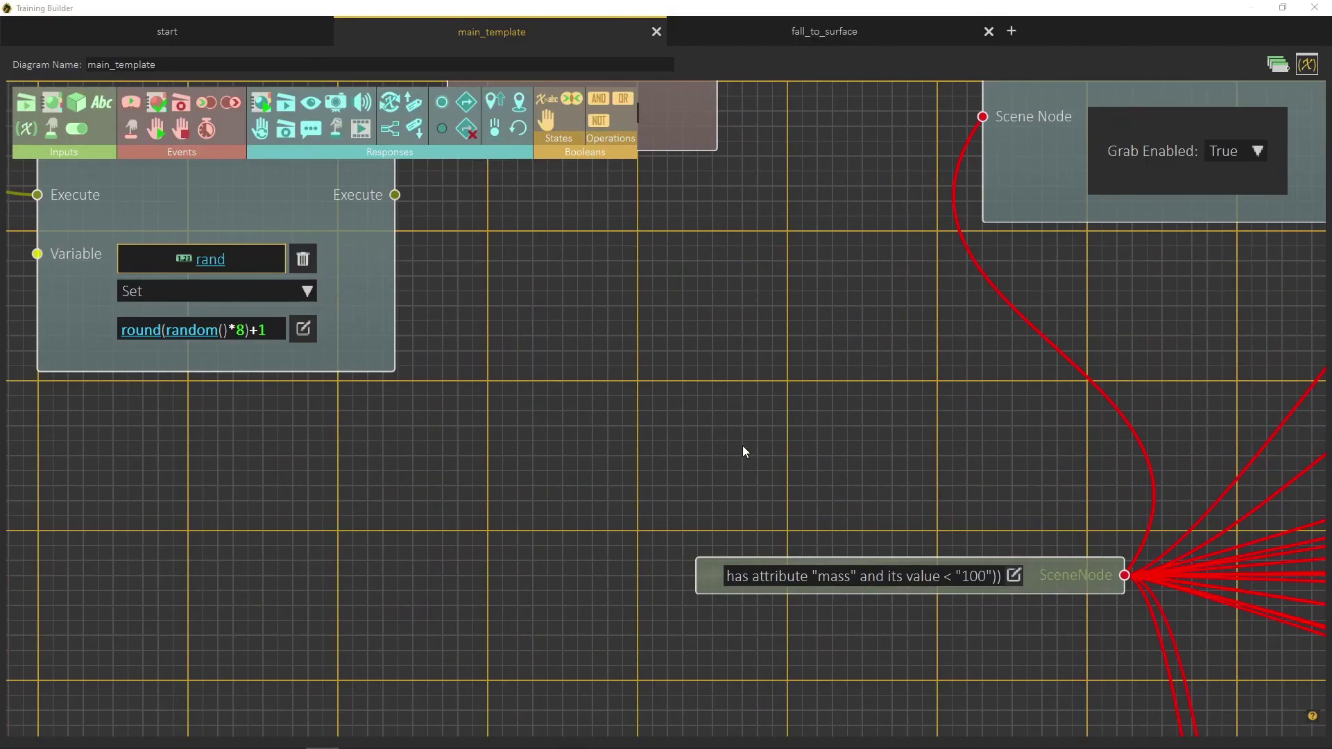
{"action": "left_click_drag", "start_coordinate": [742, 446], "coordinate": [550, 351]}
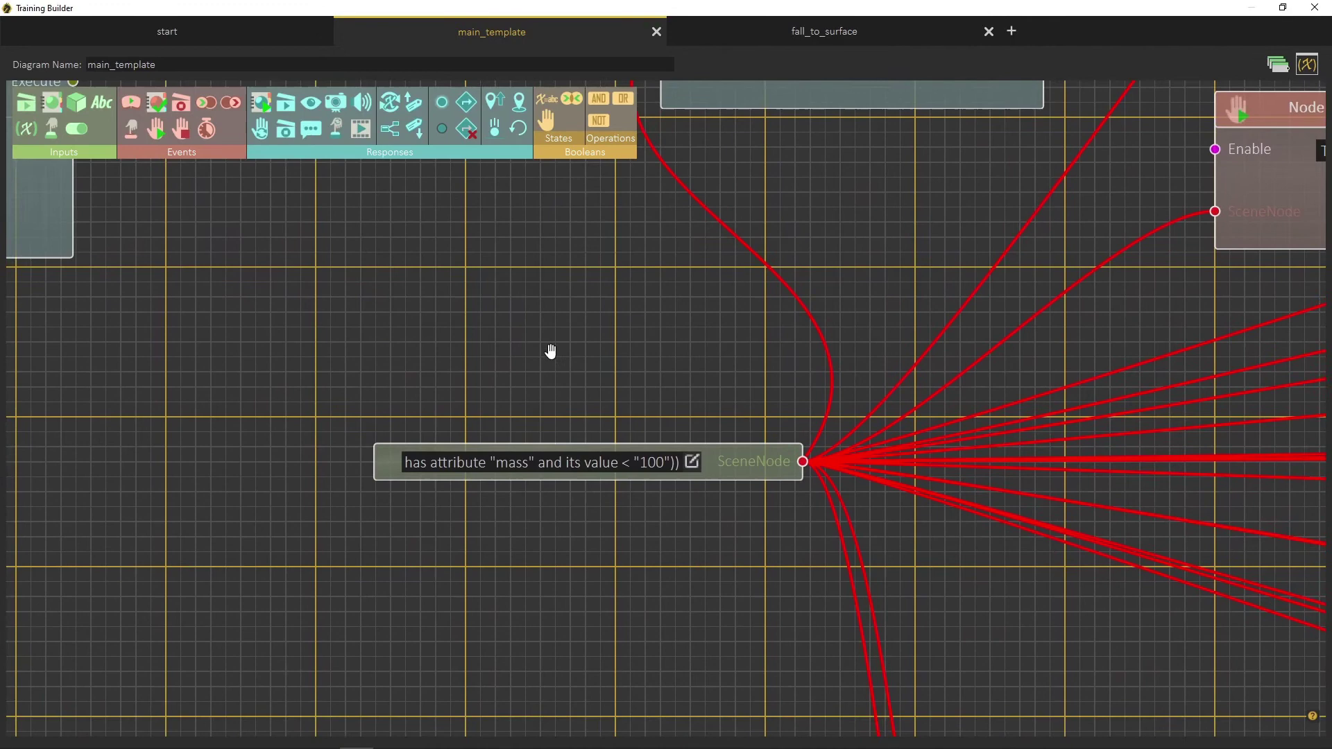
{"action": "left_click_drag", "start_coordinate": [709, 573], "coordinate": [773, 612]}
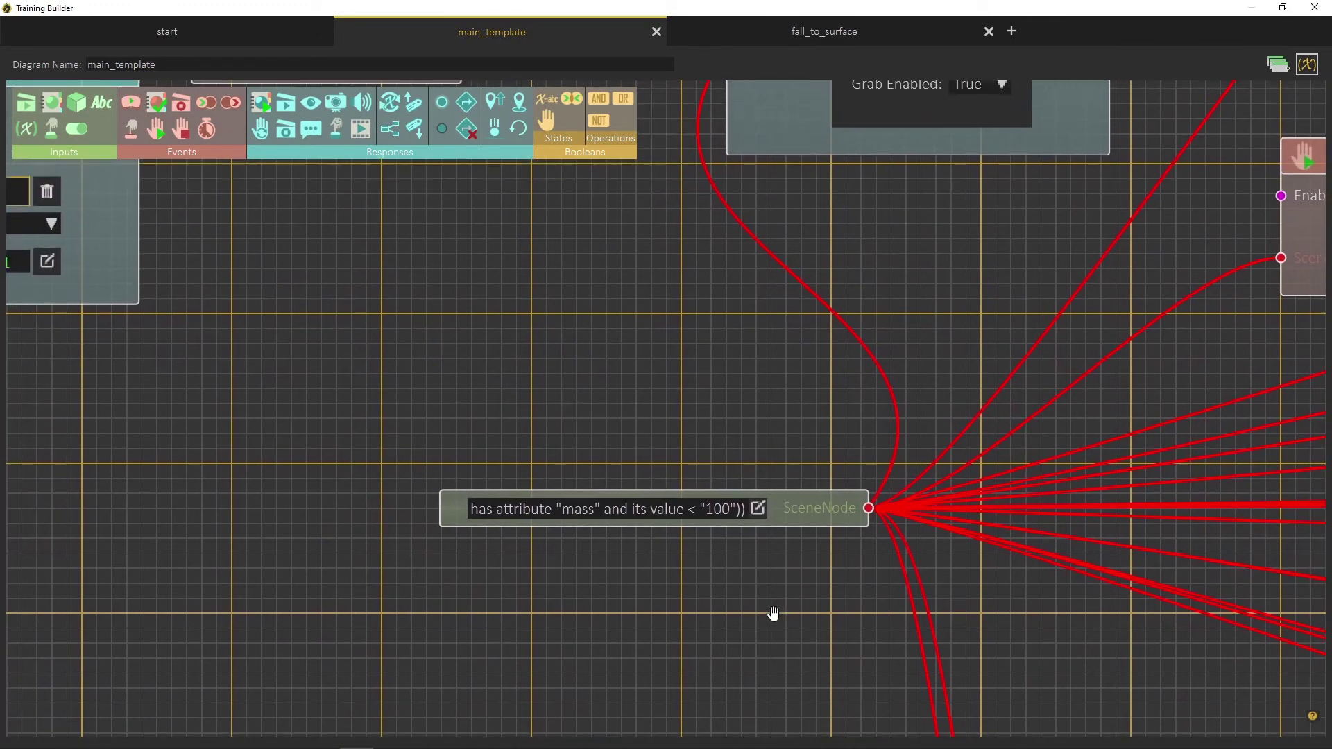
{"action": "left_click", "coordinate": [758, 509]}
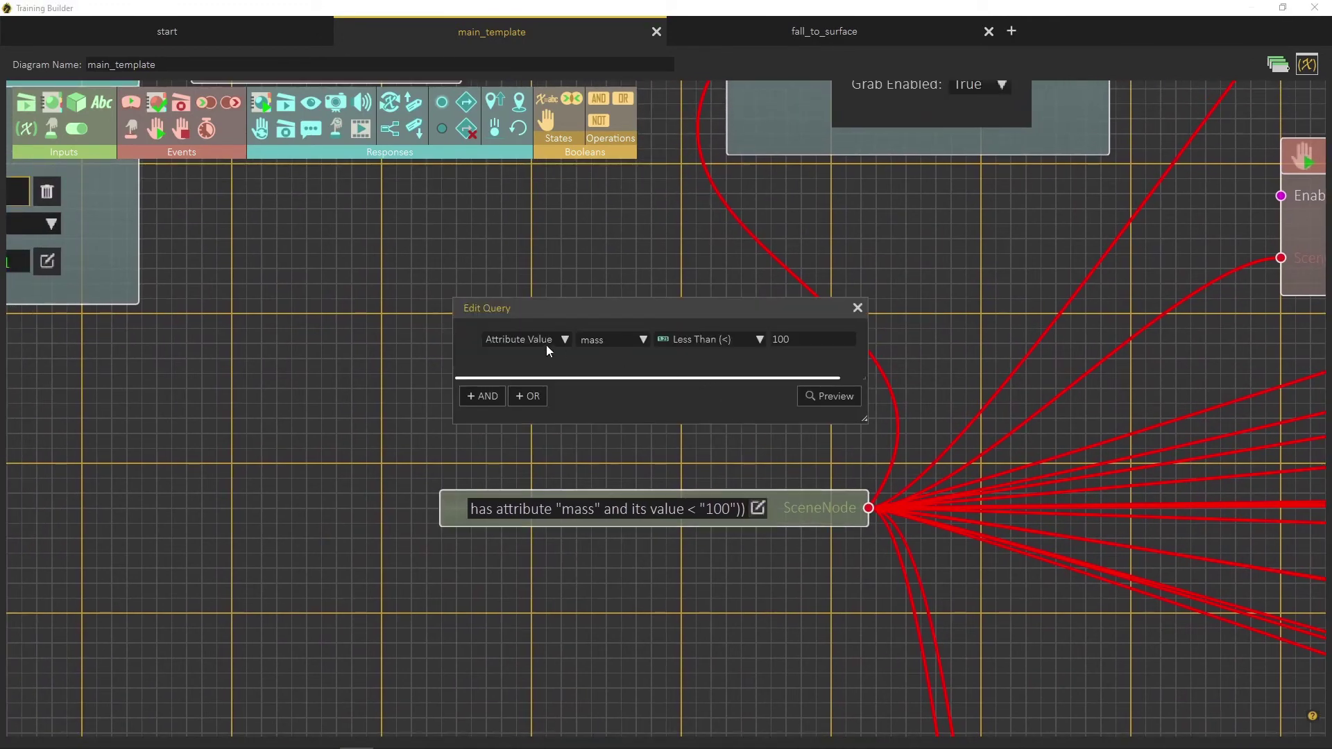
{"action": "scroll", "coordinate": [663, 476], "scroll_direction": "down", "scroll_amount": 2}
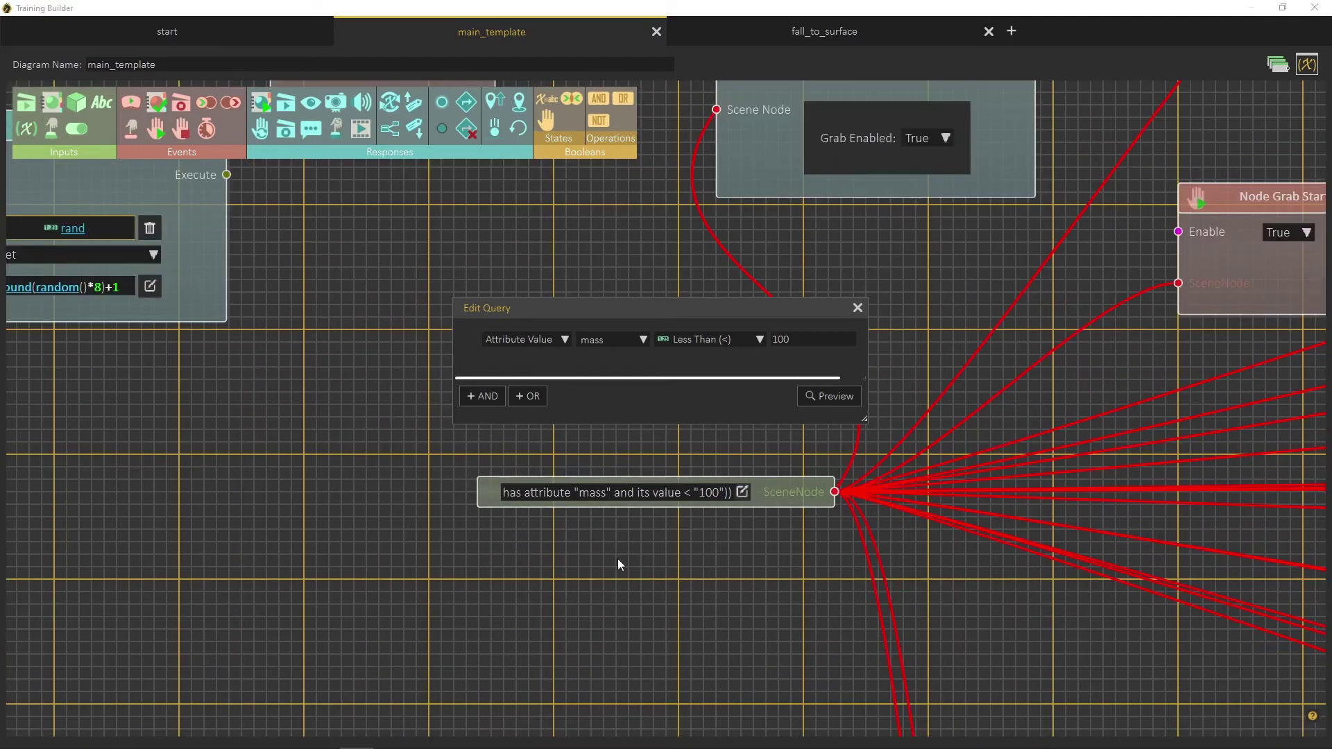
{"action": "left_click_drag", "start_coordinate": [552, 562], "coordinate": [647, 617]}
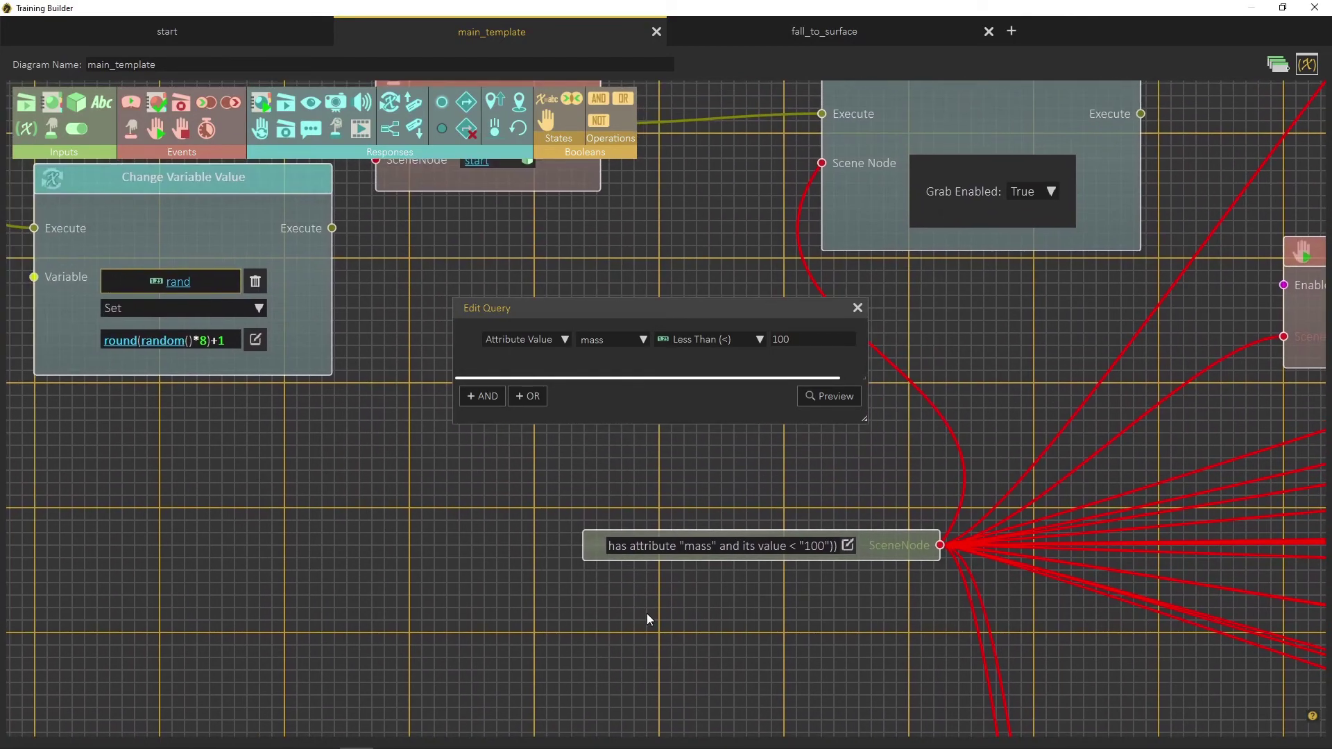
{"action": "left_click", "coordinate": [858, 309]}
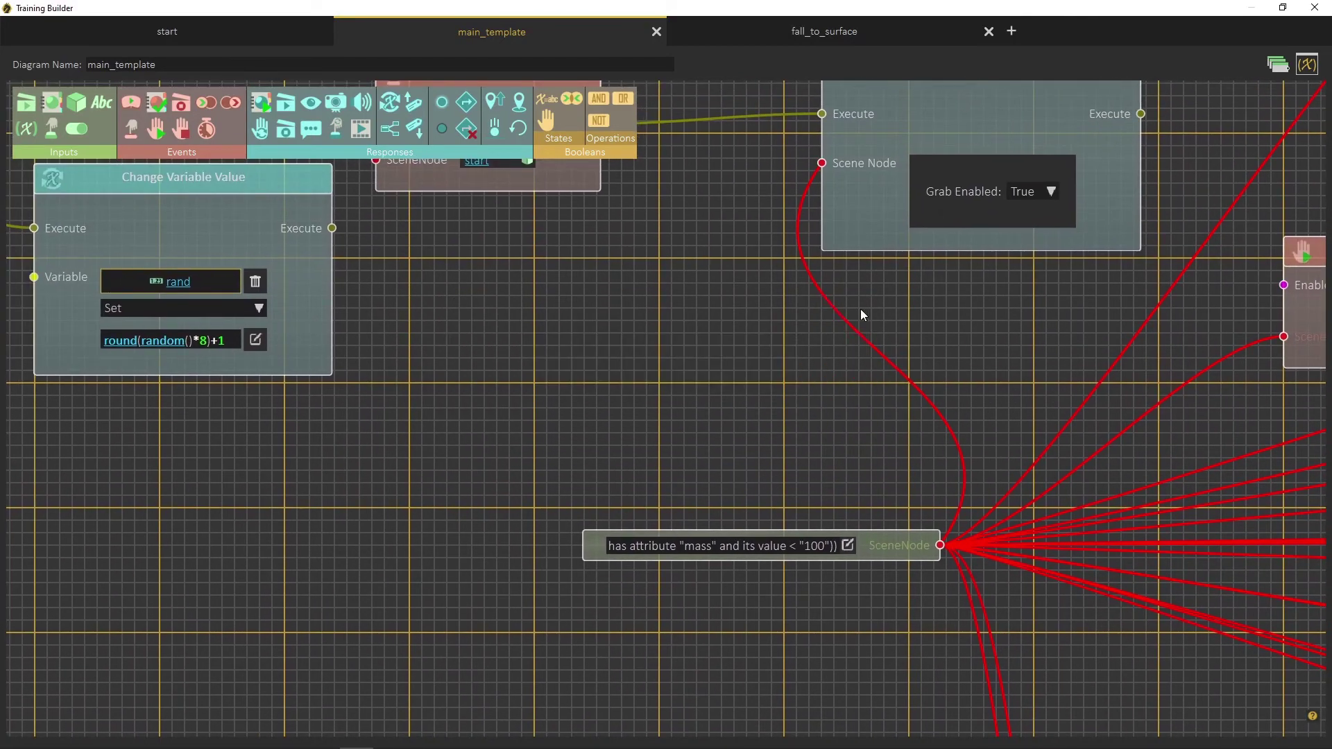
Step: In the start diagram, add a new Show/Hide action node next to the trigger nodes
{"action": "left_click", "coordinate": [181, 35]}
{"action": "left_click_drag", "start_coordinate": [539, 568], "coordinate": [1105, 454]}
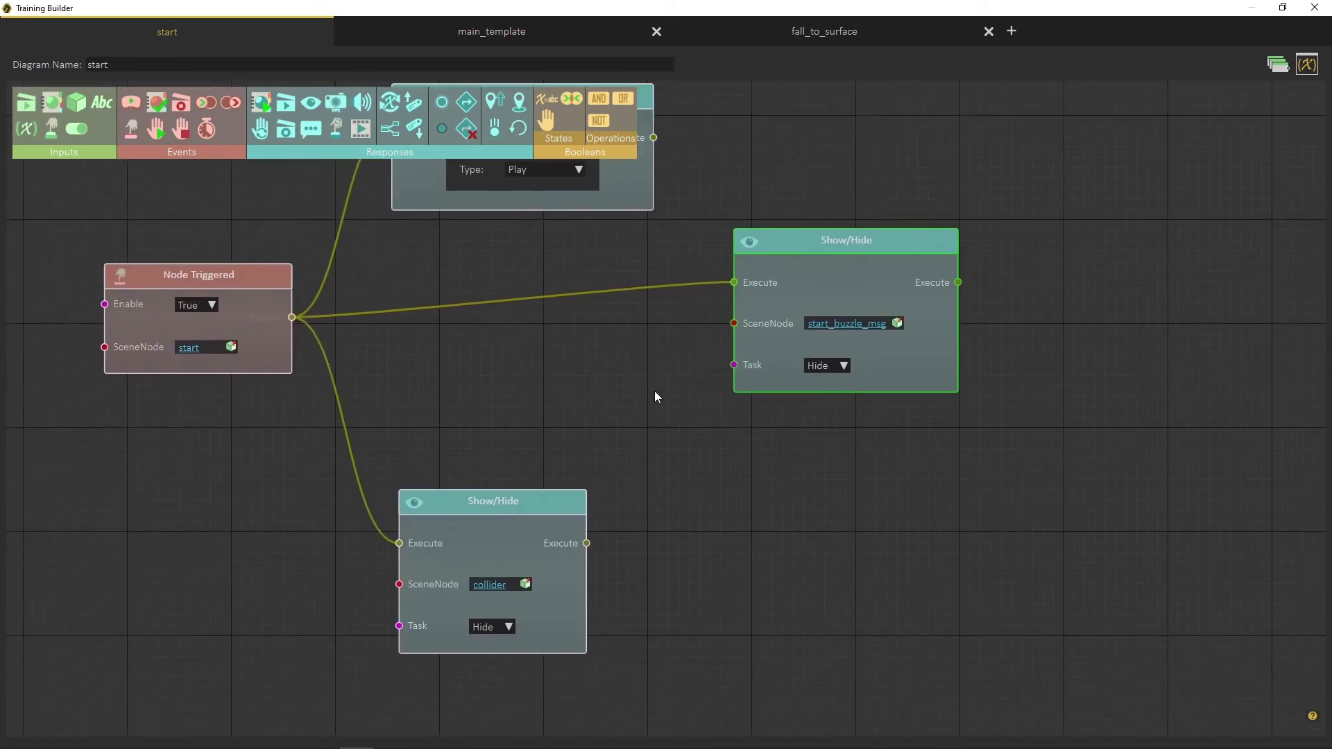
{"action": "left_click_drag", "start_coordinate": [654, 395], "coordinate": [577, 466]}
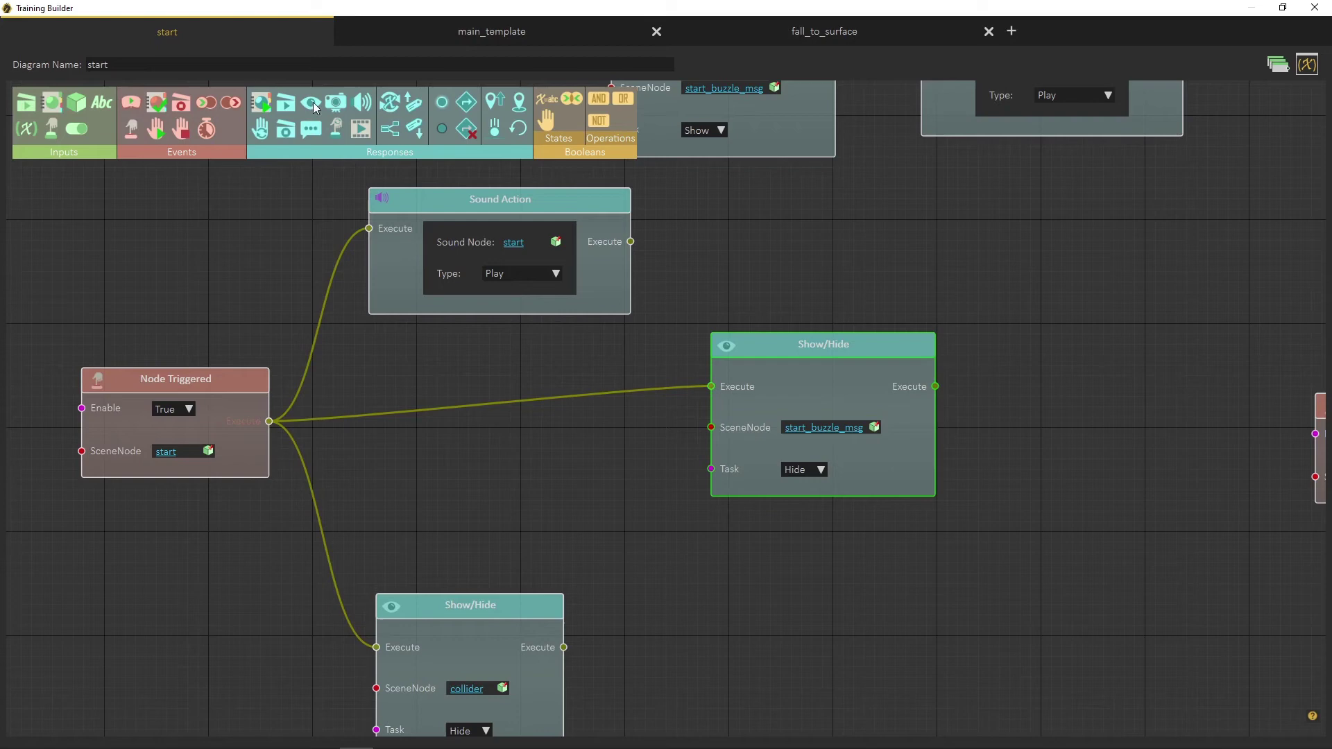
{"action": "left_click_drag", "start_coordinate": [311, 103], "coordinate": [760, 568]}
{"action": "left_click_drag", "start_coordinate": [634, 545], "coordinate": [700, 410]}
{"action": "left_click_drag", "start_coordinate": [600, 392], "coordinate": [652, 390]}
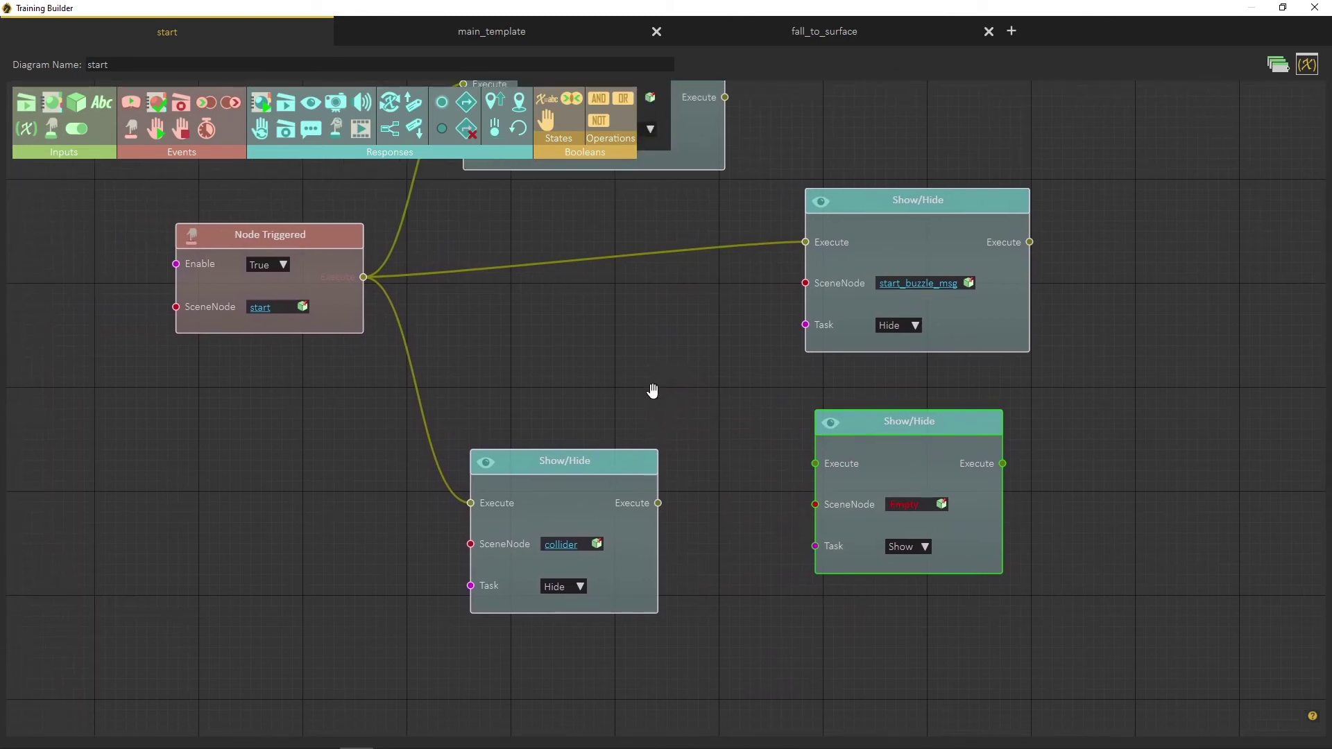
Step: Set the Show/Hide node to Hide the start object, wired to Node Triggered, then return to main_template
{"action": "left_click", "coordinate": [261, 310]}
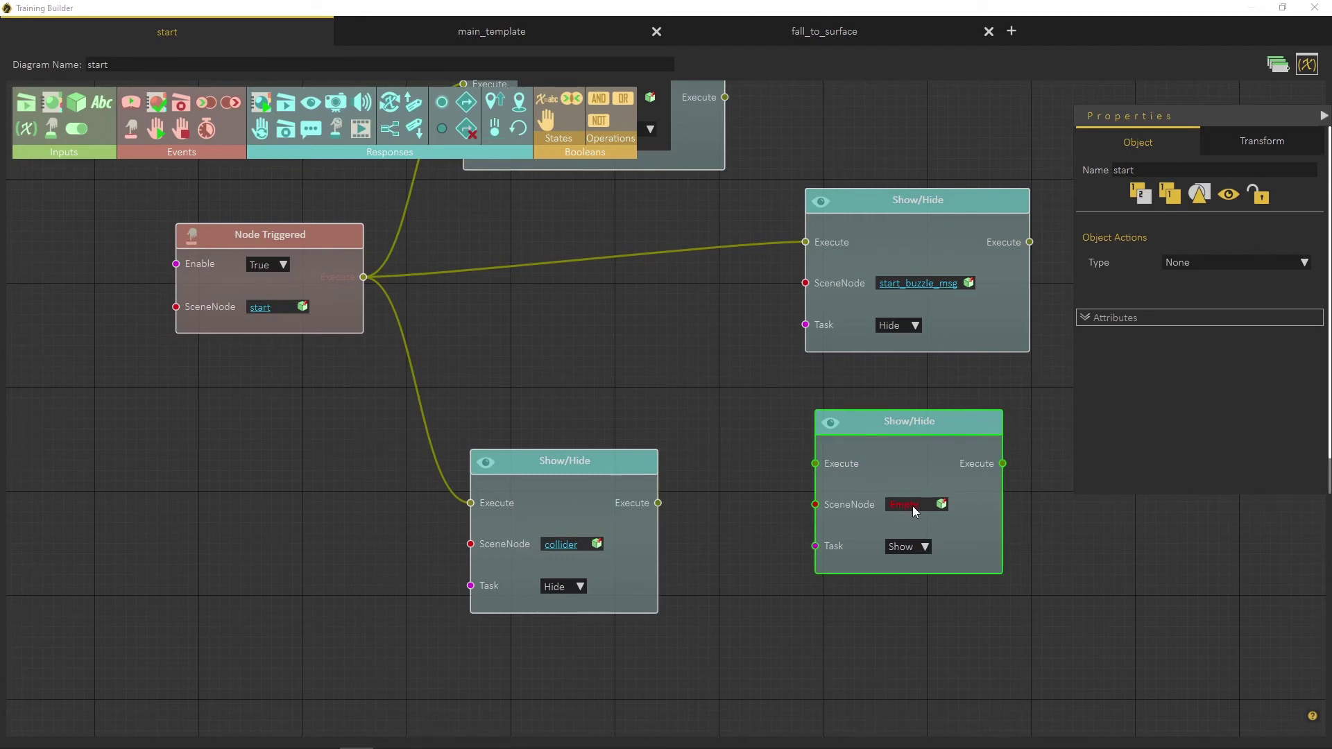
{"action": "left_click", "coordinate": [941, 504]}
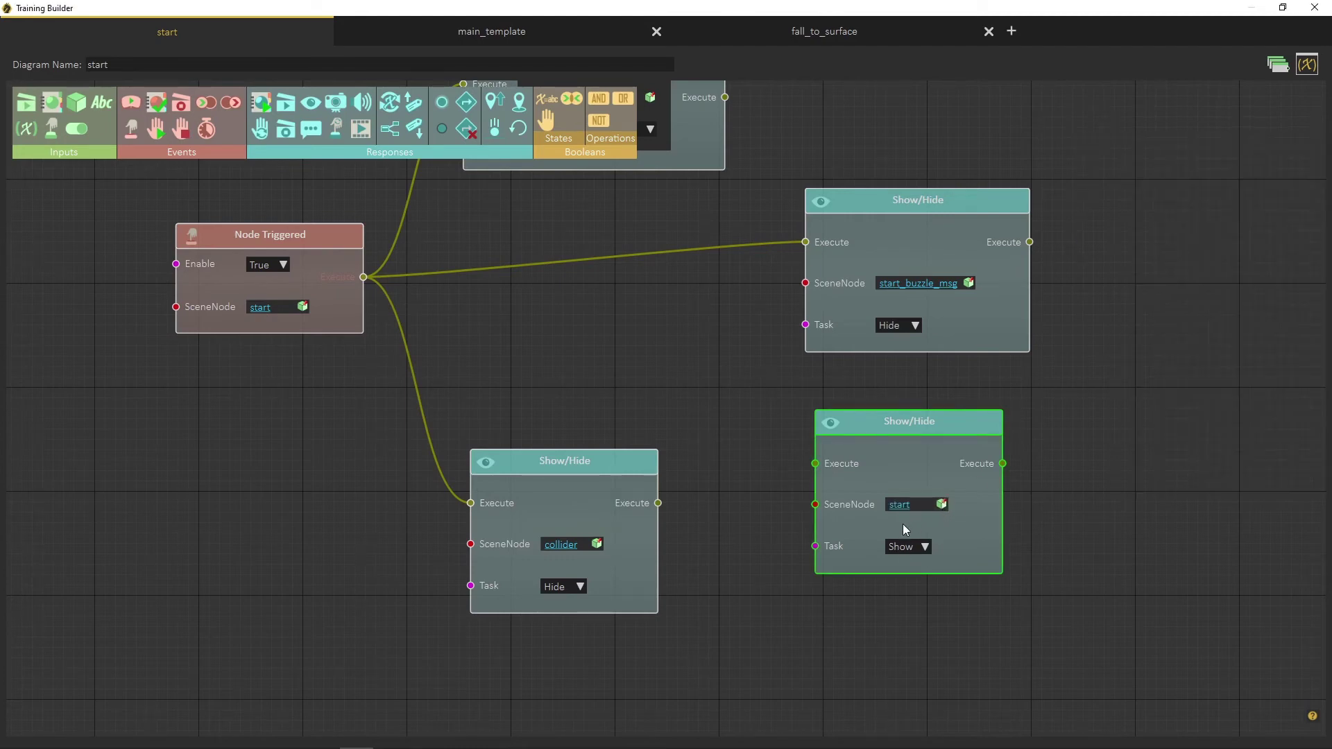
{"action": "left_click_drag", "start_coordinate": [363, 278], "coordinate": [815, 463]}
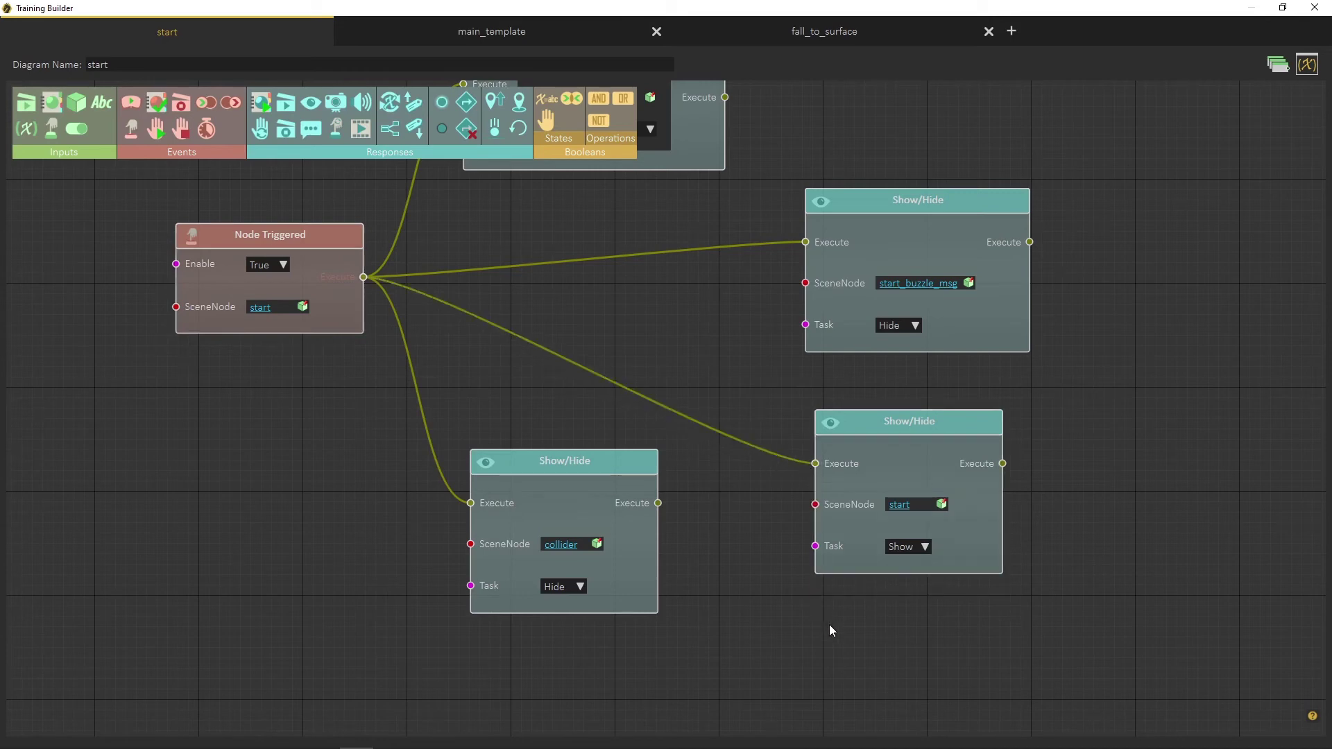
{"action": "left_click", "coordinate": [925, 548]}
{"action": "left_click", "coordinate": [920, 567]}
{"action": "key", "text": "ctrl+Tab"}
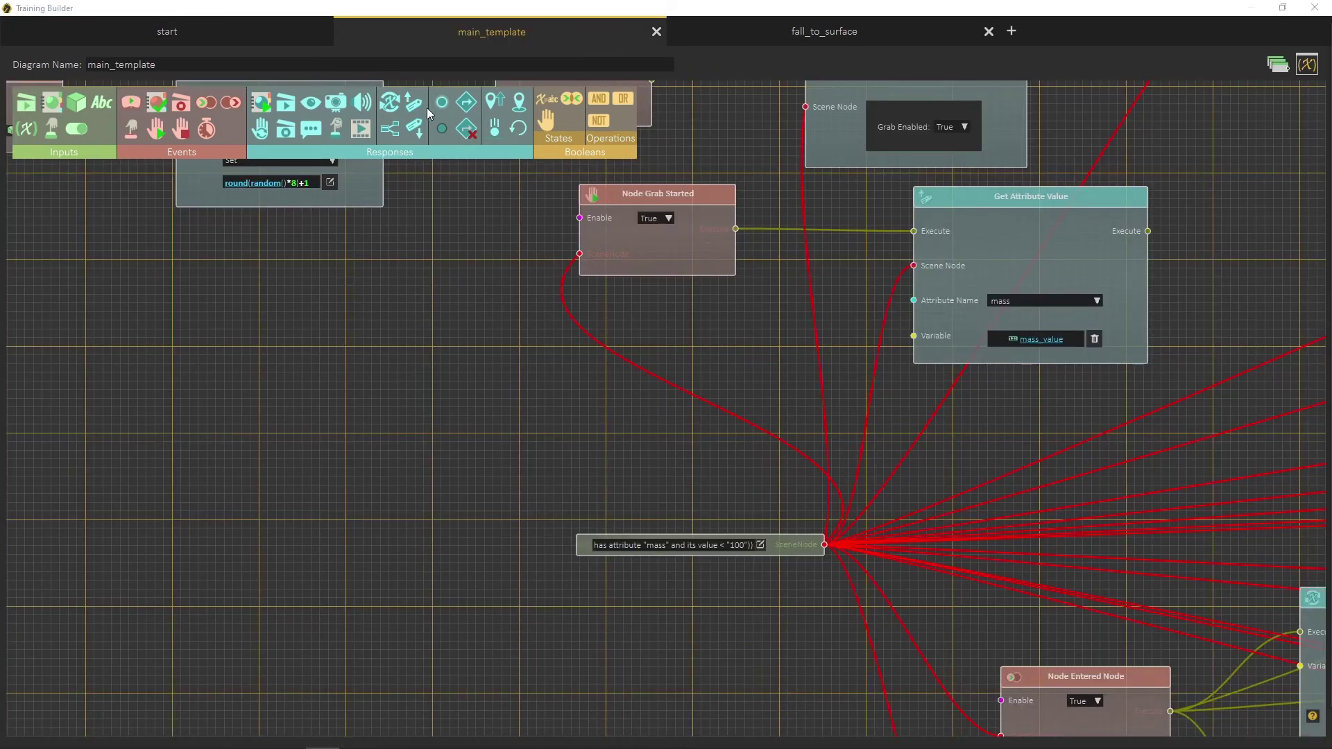
Step: Add a Get Attribute Value node storing the grabbed ball's index attribute in index_v, executed by Node Grab Started
{"action": "left_click_drag", "start_coordinate": [415, 104], "coordinate": [449, 270]}
{"action": "left_click", "coordinate": [536, 373]}
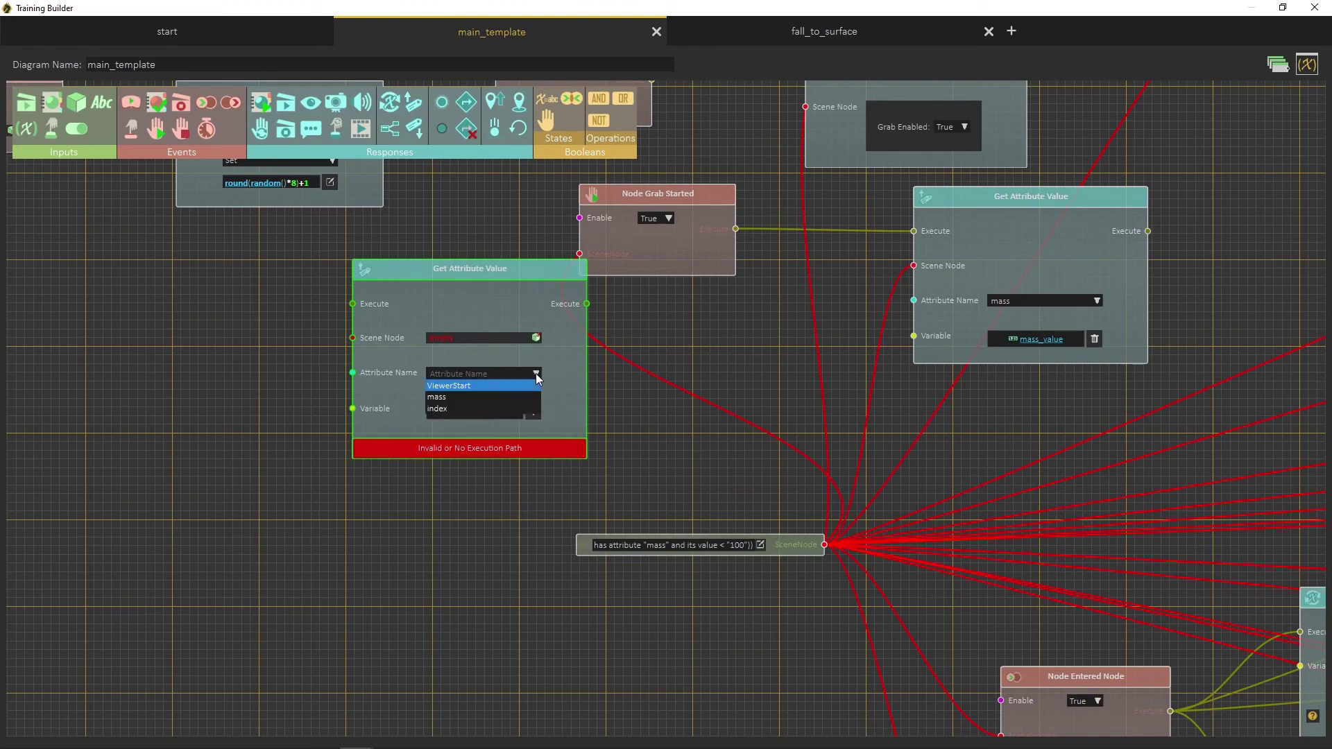
{"action": "left_click", "coordinate": [455, 409]}
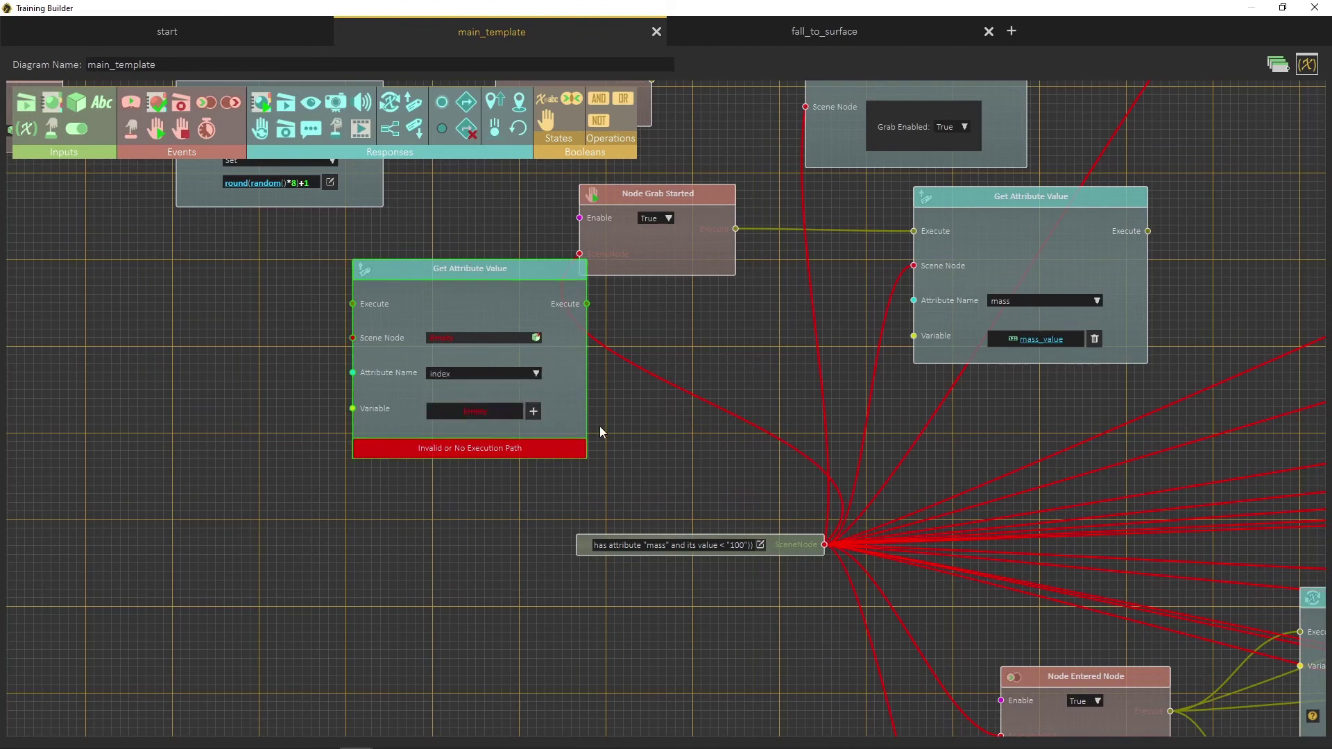
{"action": "left_click", "coordinate": [472, 411]}
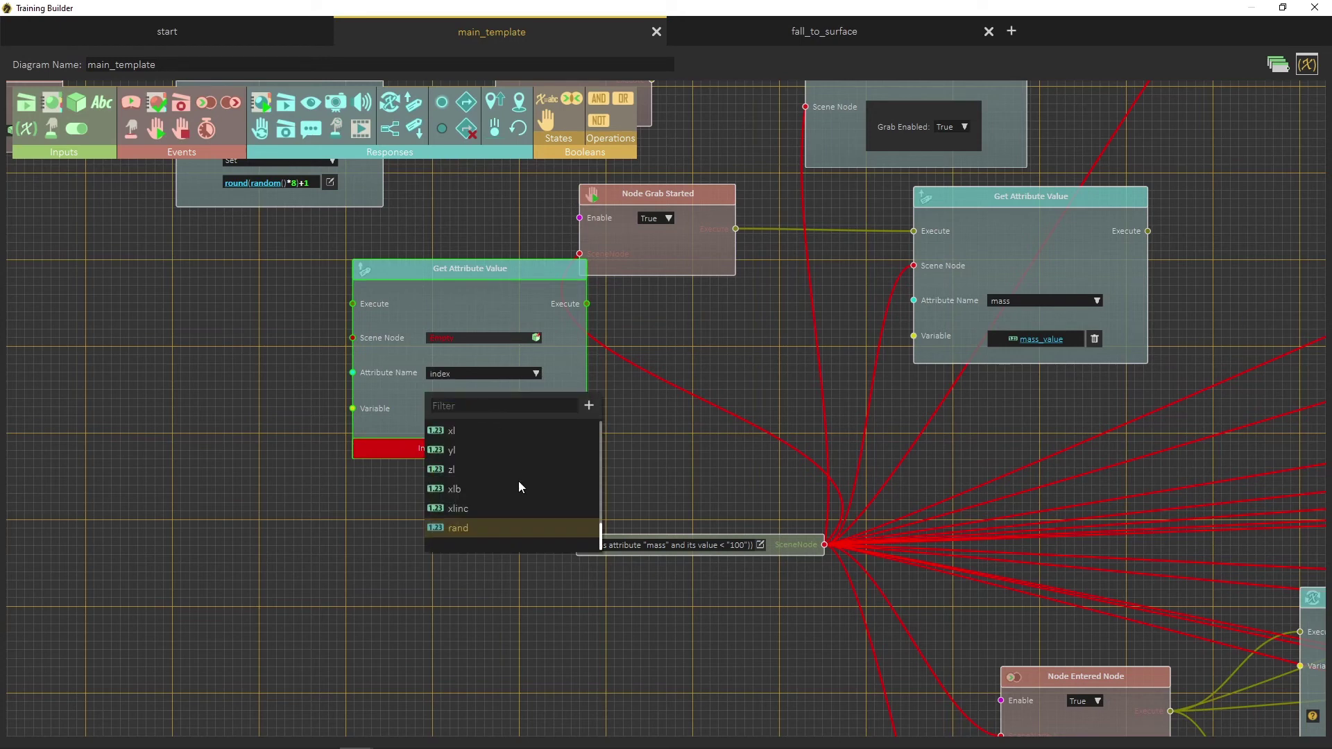
{"action": "scroll", "coordinate": [519, 482], "scroll_direction": "up", "scroll_amount": 5}
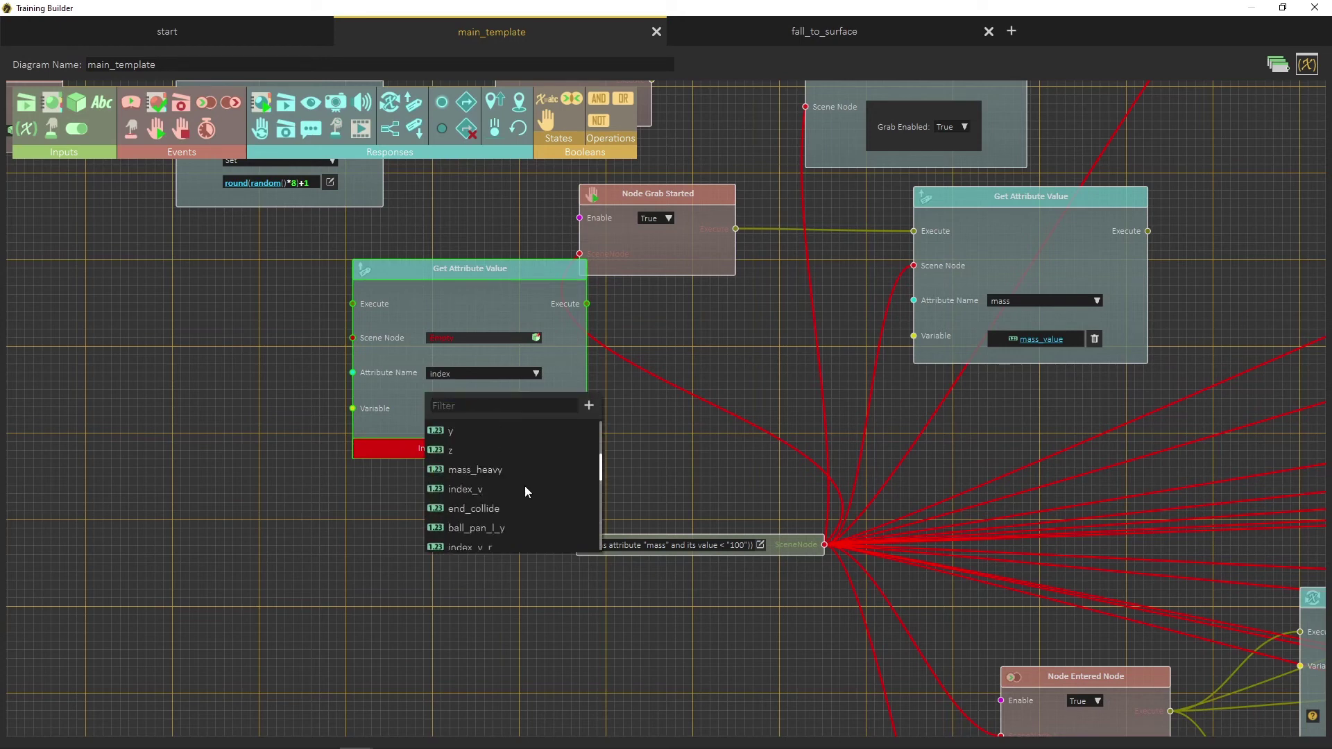
{"action": "left_click", "coordinate": [492, 490]}
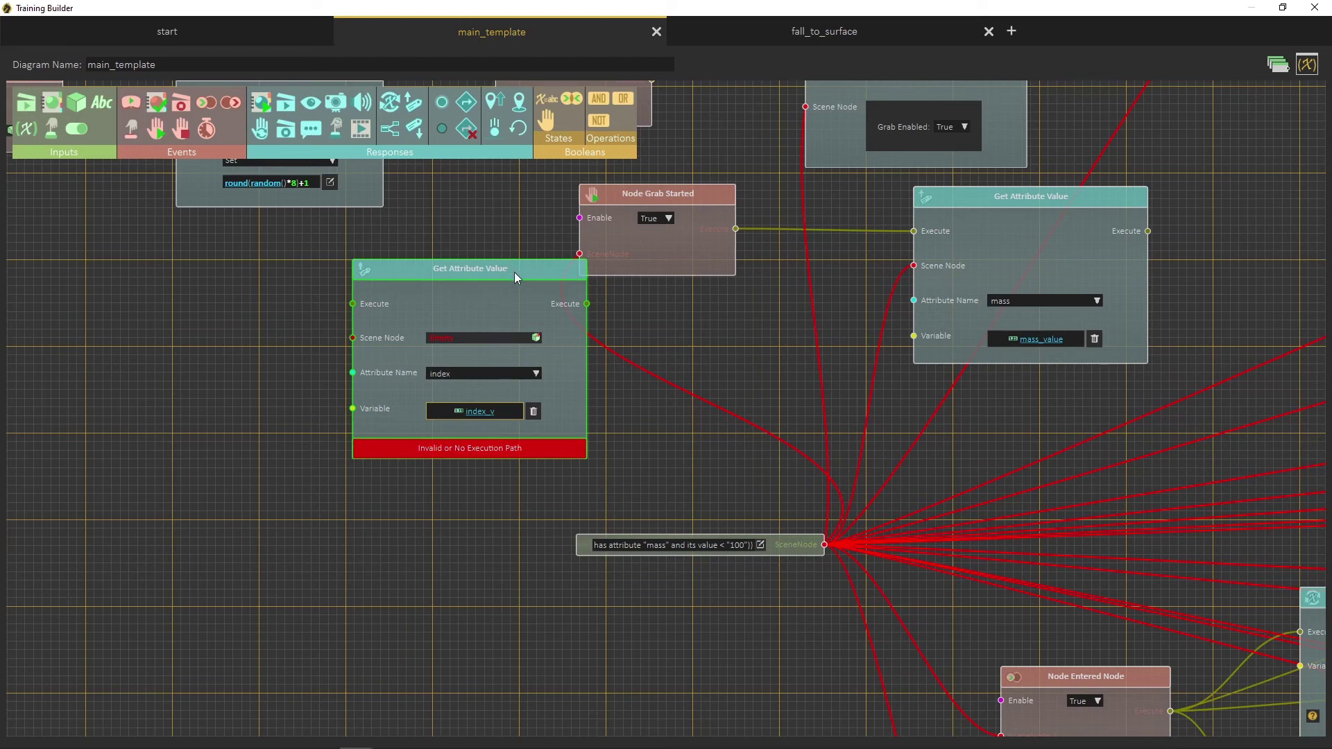
{"action": "left_click_drag", "start_coordinate": [515, 272], "coordinate": [470, 281]}
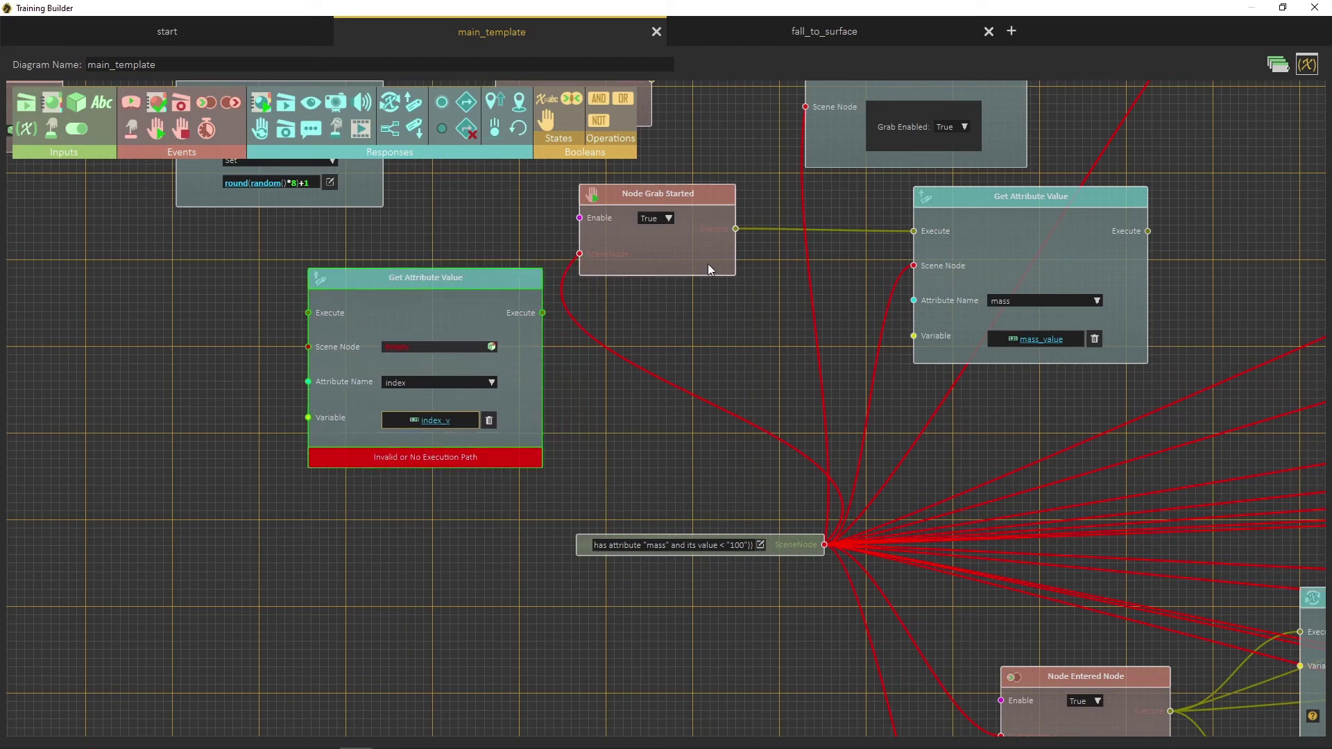
{"action": "left_click", "coordinate": [719, 248]}
{"action": "left_click_drag", "start_coordinate": [735, 229], "coordinate": [308, 313]}
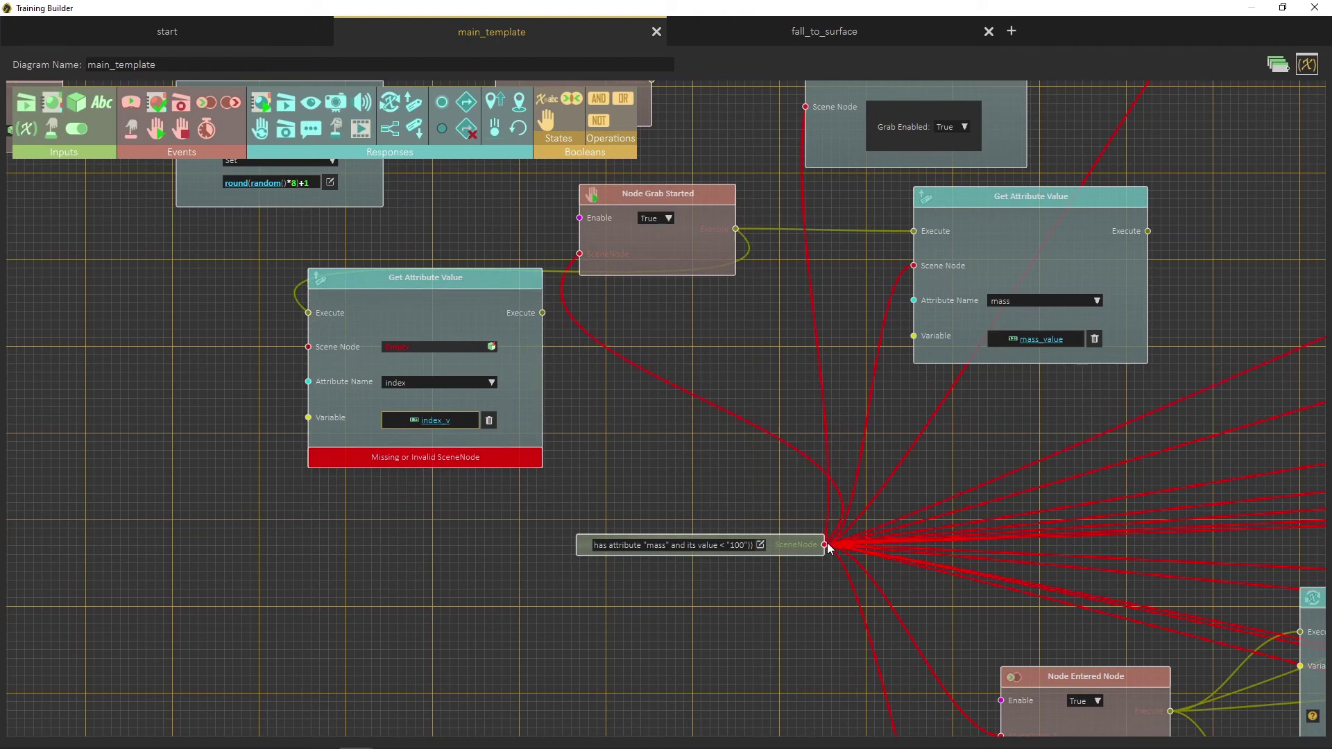
{"action": "left_click_drag", "start_coordinate": [824, 545], "coordinate": [308, 347]}
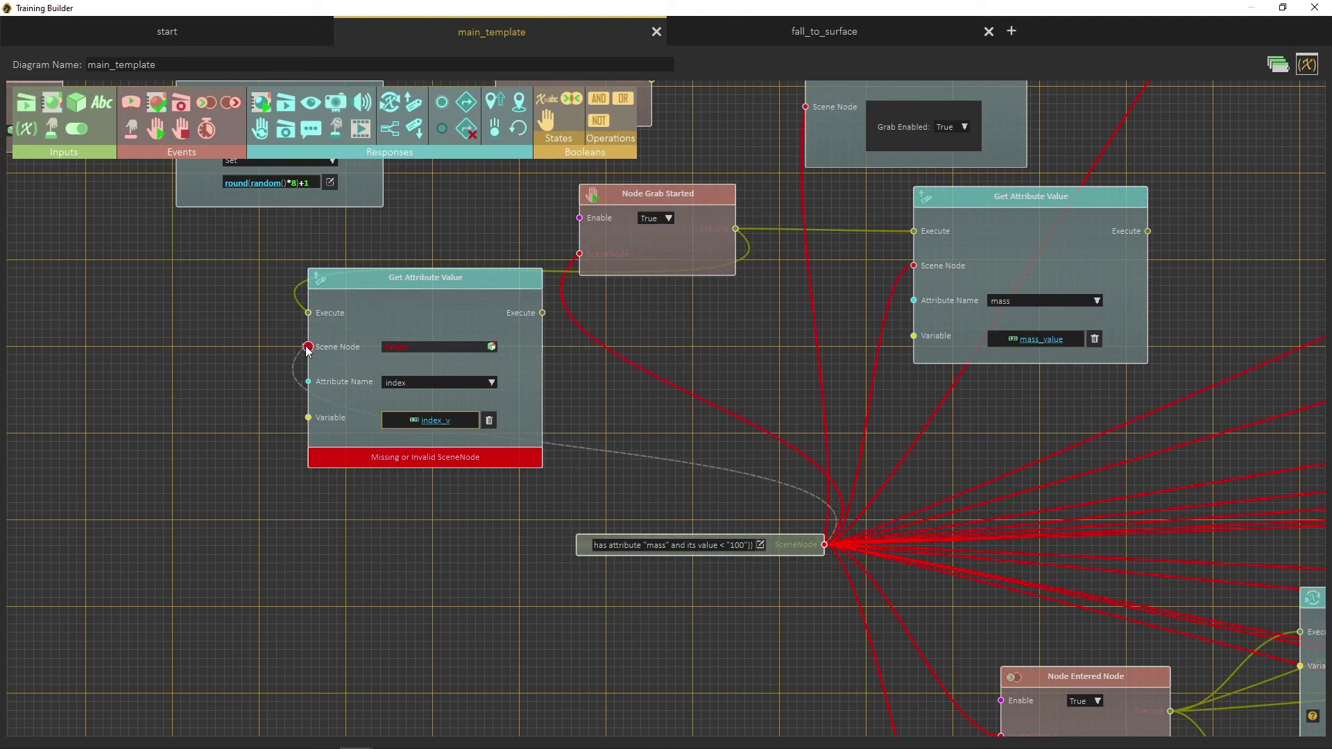
Step: Add a Branch node with condition rand==index_v, executed after the Get Attribute Value node
{"action": "left_click_drag", "start_coordinate": [455, 281], "coordinate": [468, 304]}
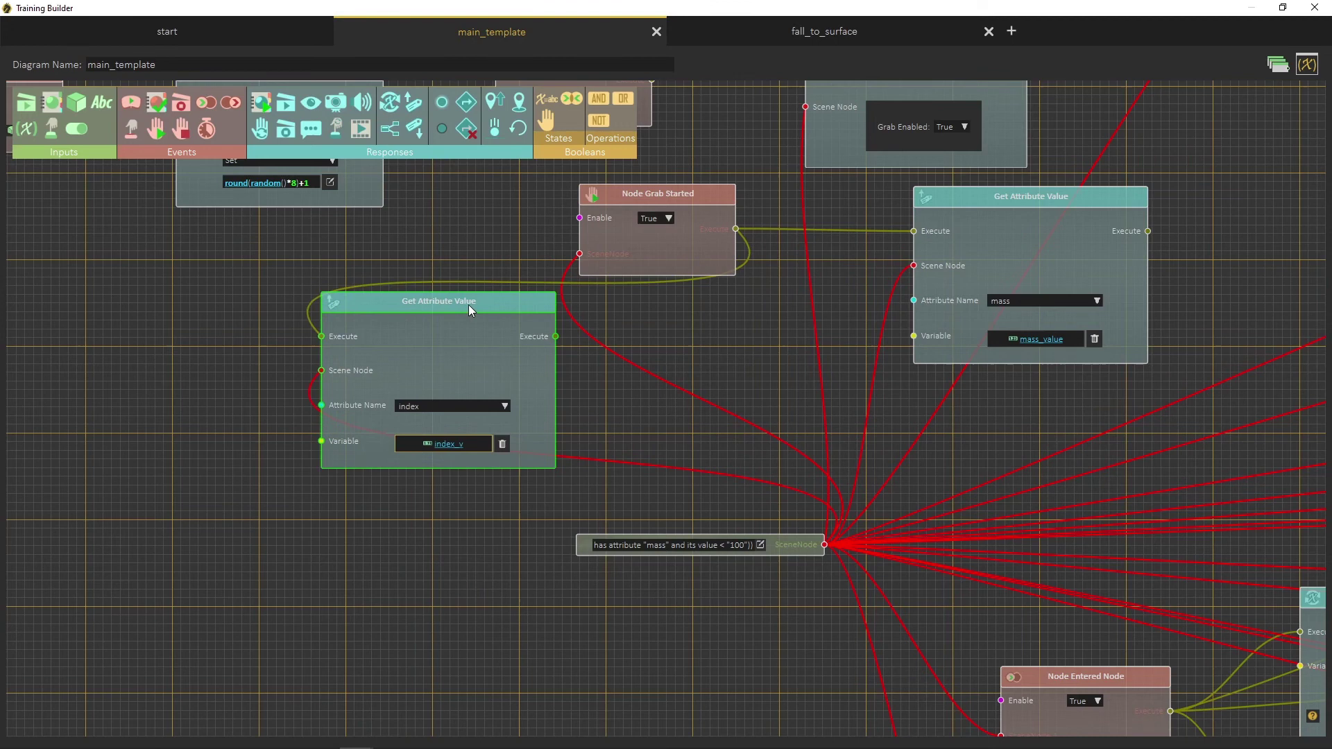
{"action": "left_click", "coordinate": [389, 129]}
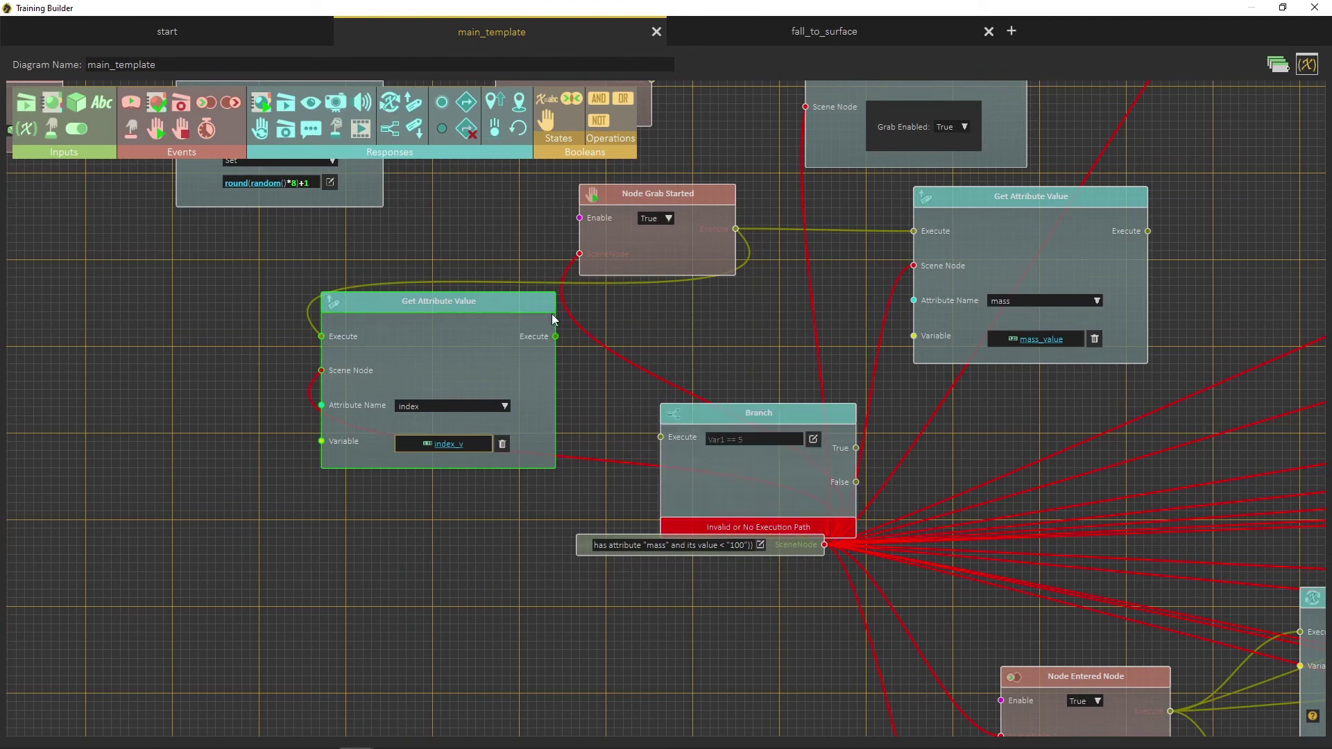
{"action": "left_click_drag", "start_coordinate": [759, 418], "coordinate": [173, 448]}
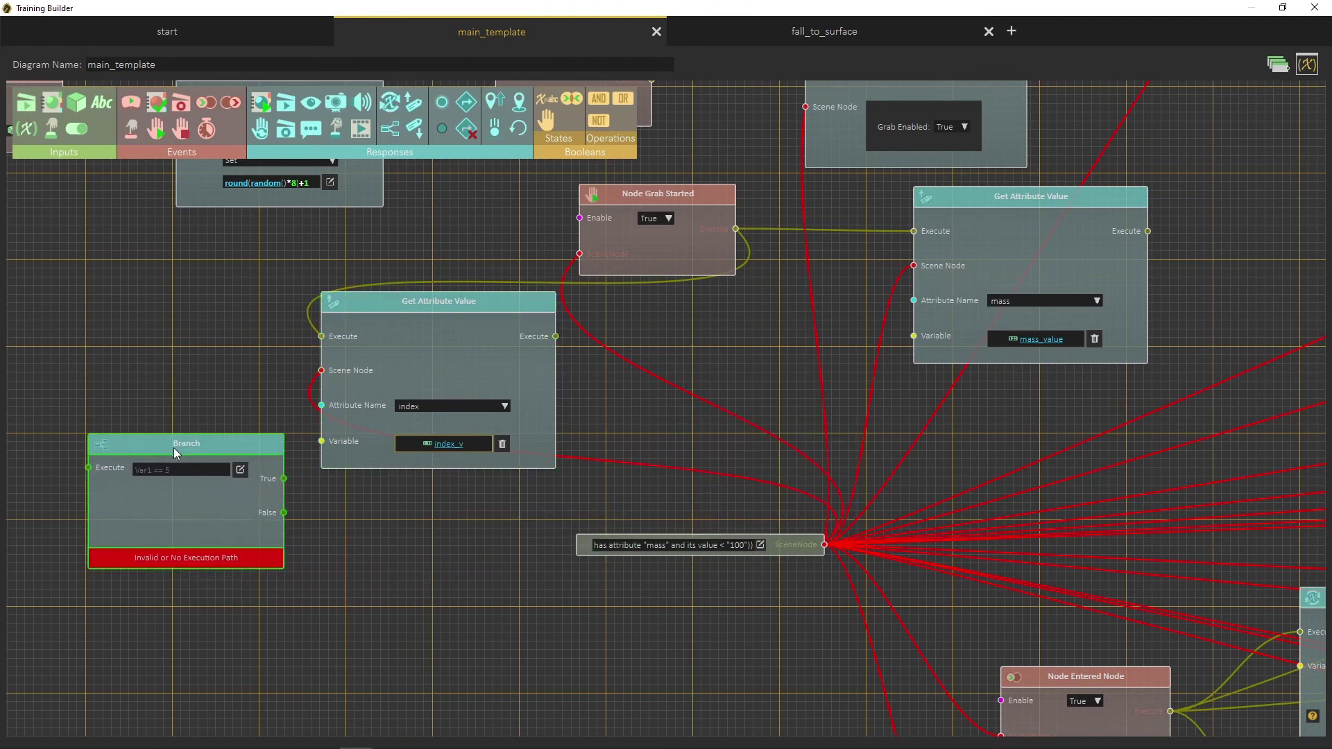
{"action": "left_click", "coordinate": [240, 470]}
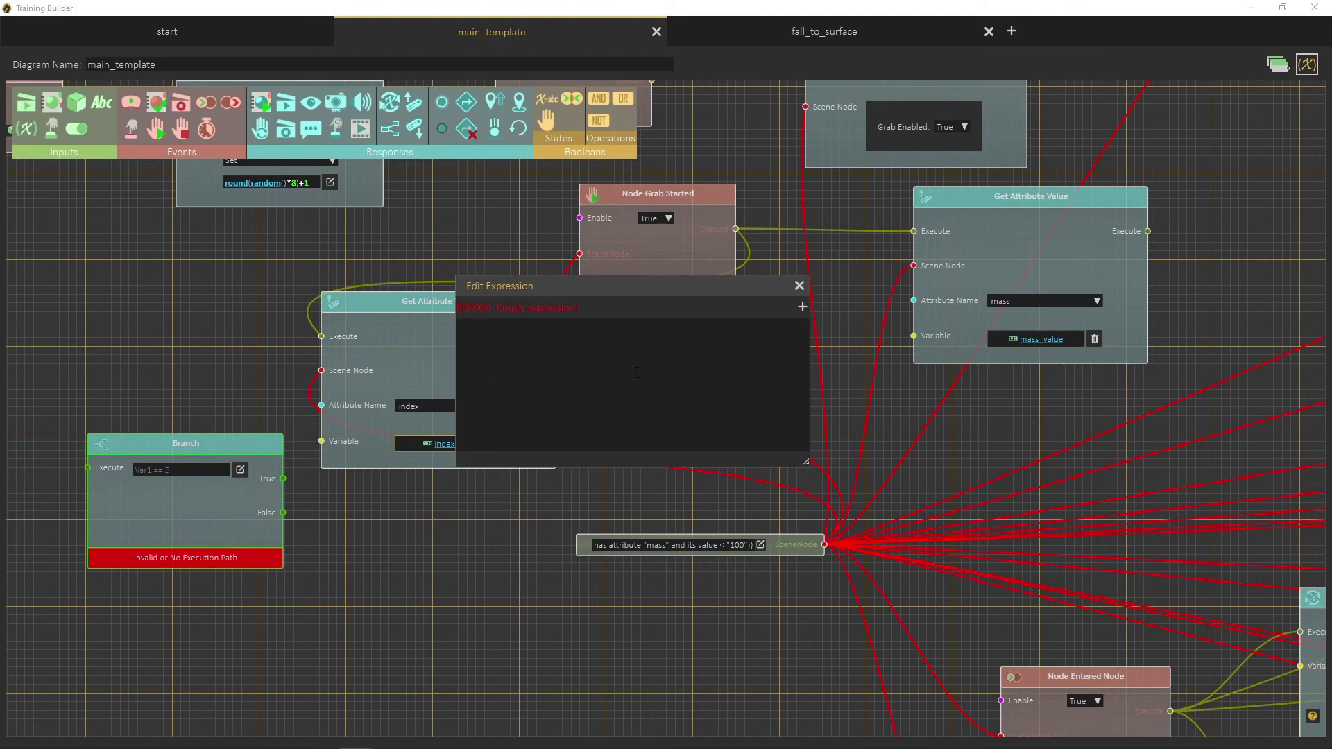
{"action": "left_click", "coordinate": [802, 308]}
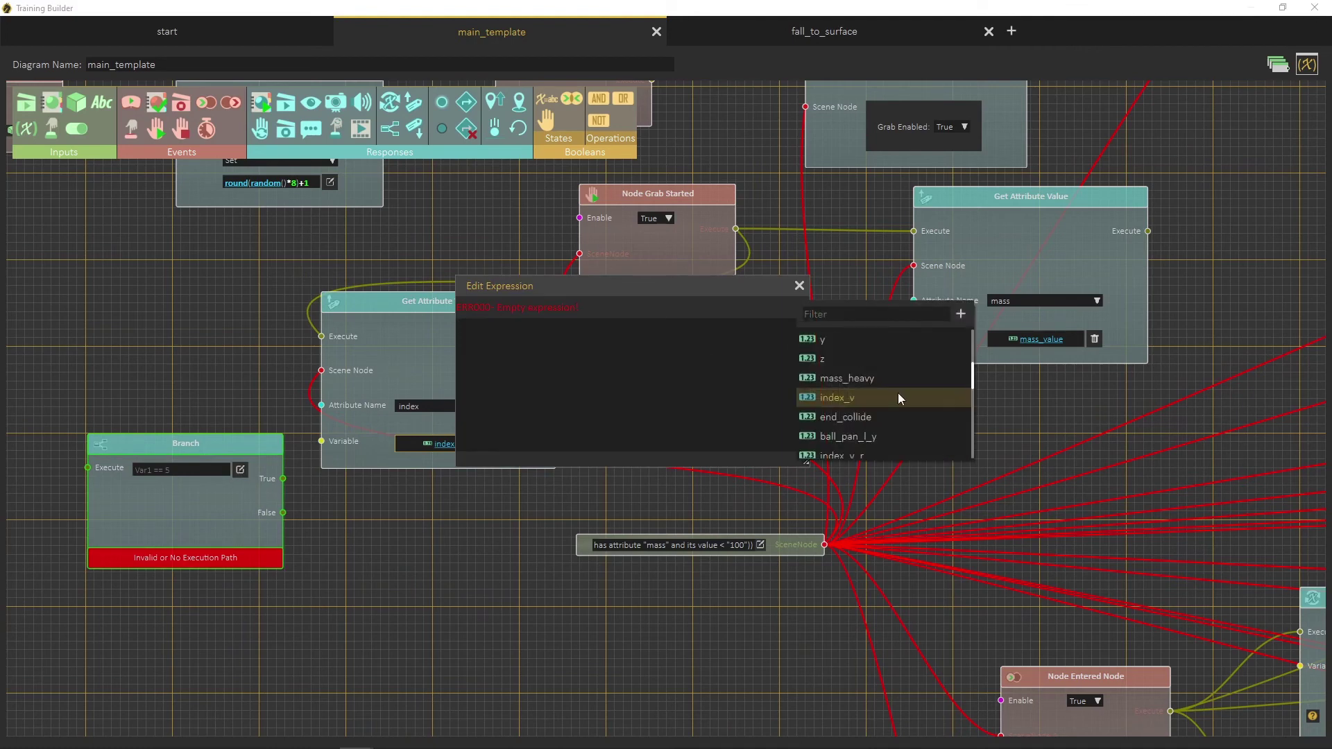
{"action": "scroll", "coordinate": [899, 402], "scroll_direction": "down", "scroll_amount": 3}
{"action": "scroll", "coordinate": [898, 411], "scroll_direction": "down", "scroll_amount": 2}
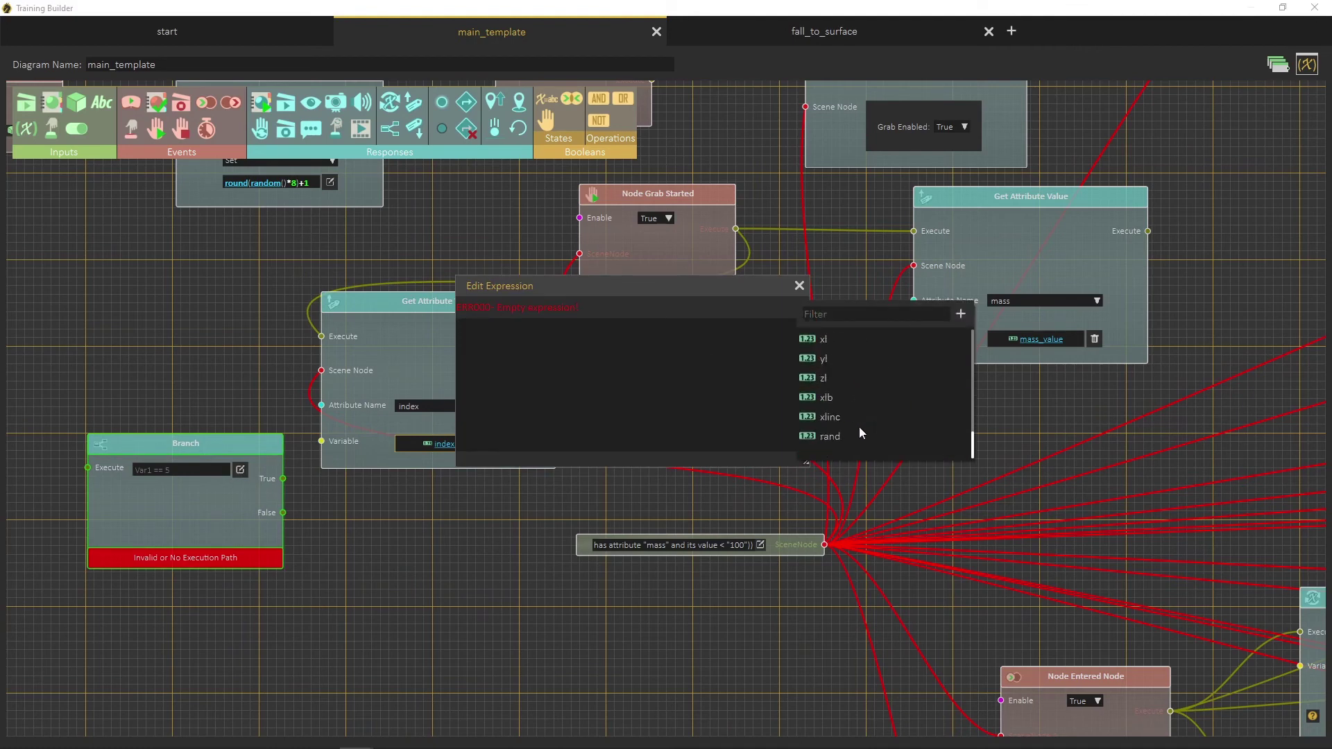
{"action": "left_click", "coordinate": [839, 436]}
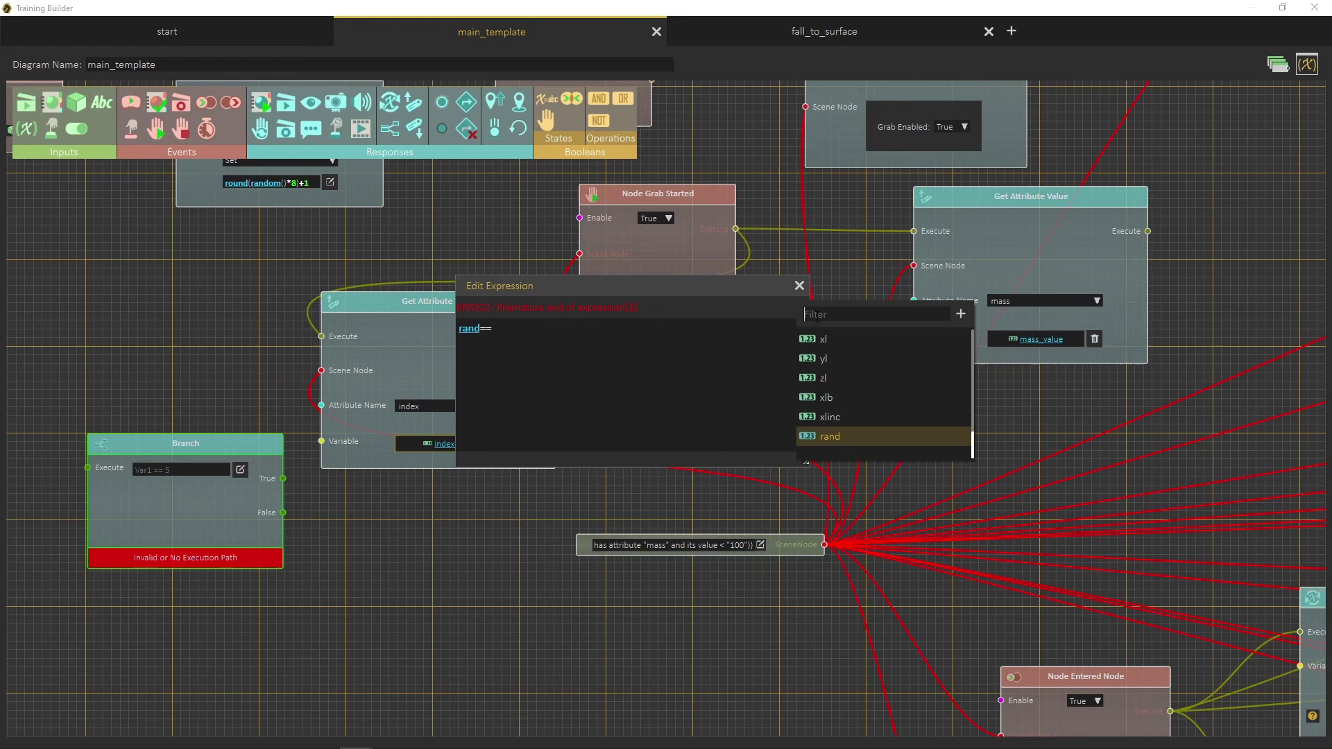
{"action": "scroll", "coordinate": [901, 397], "scroll_direction": "up", "scroll_amount": 5}
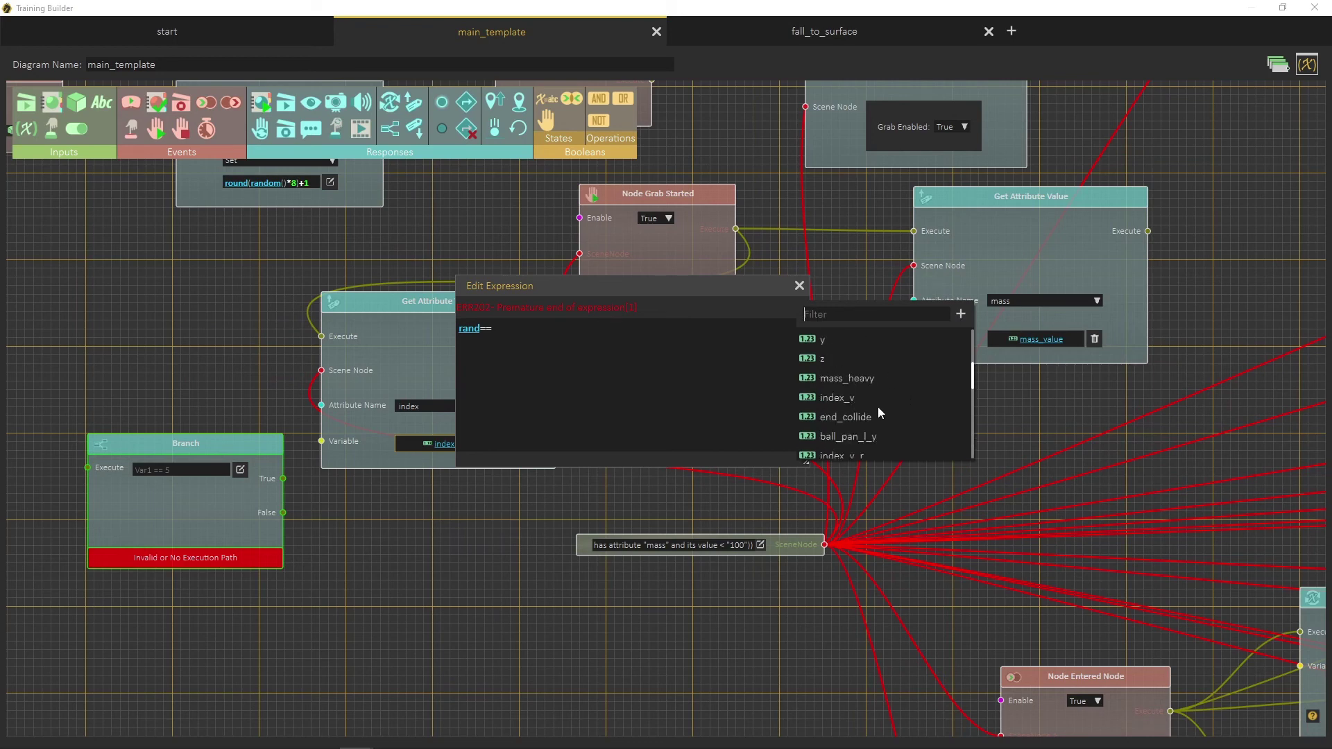
{"action": "left_click", "coordinate": [842, 399]}
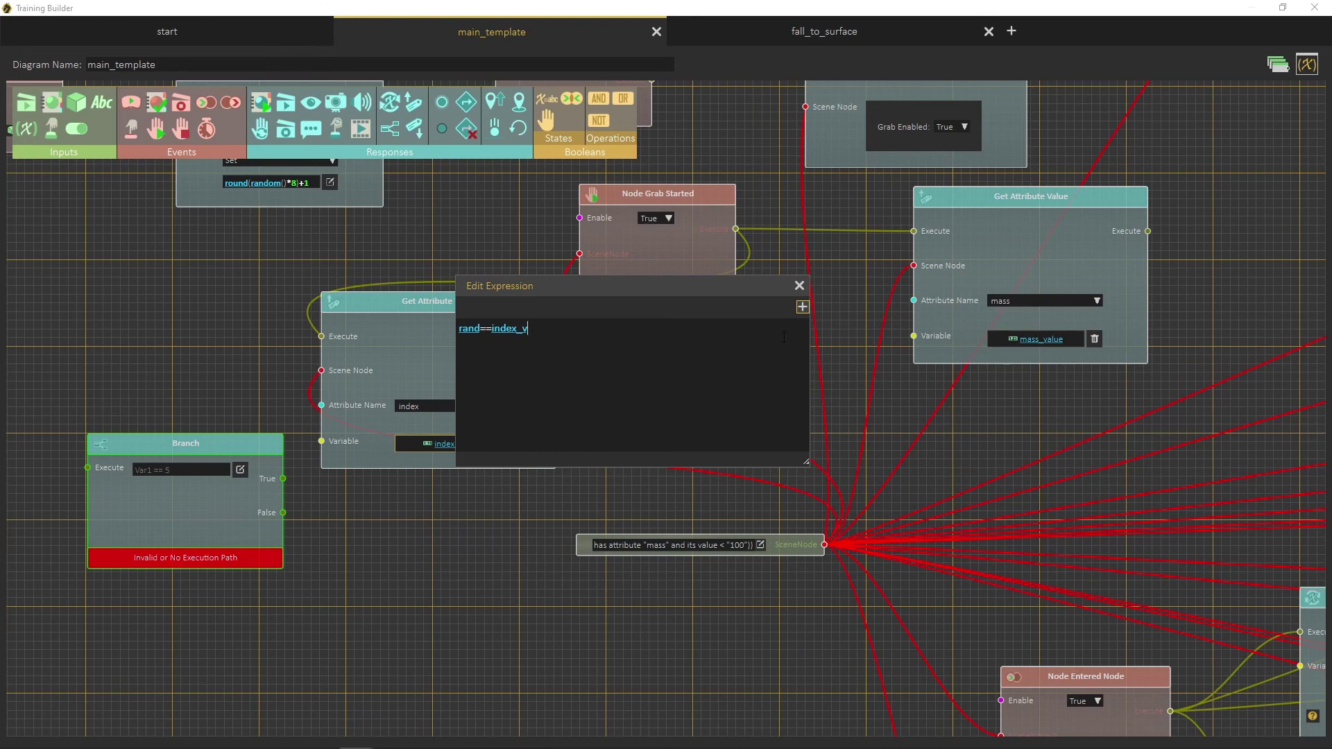
{"action": "left_click", "coordinate": [799, 286]}
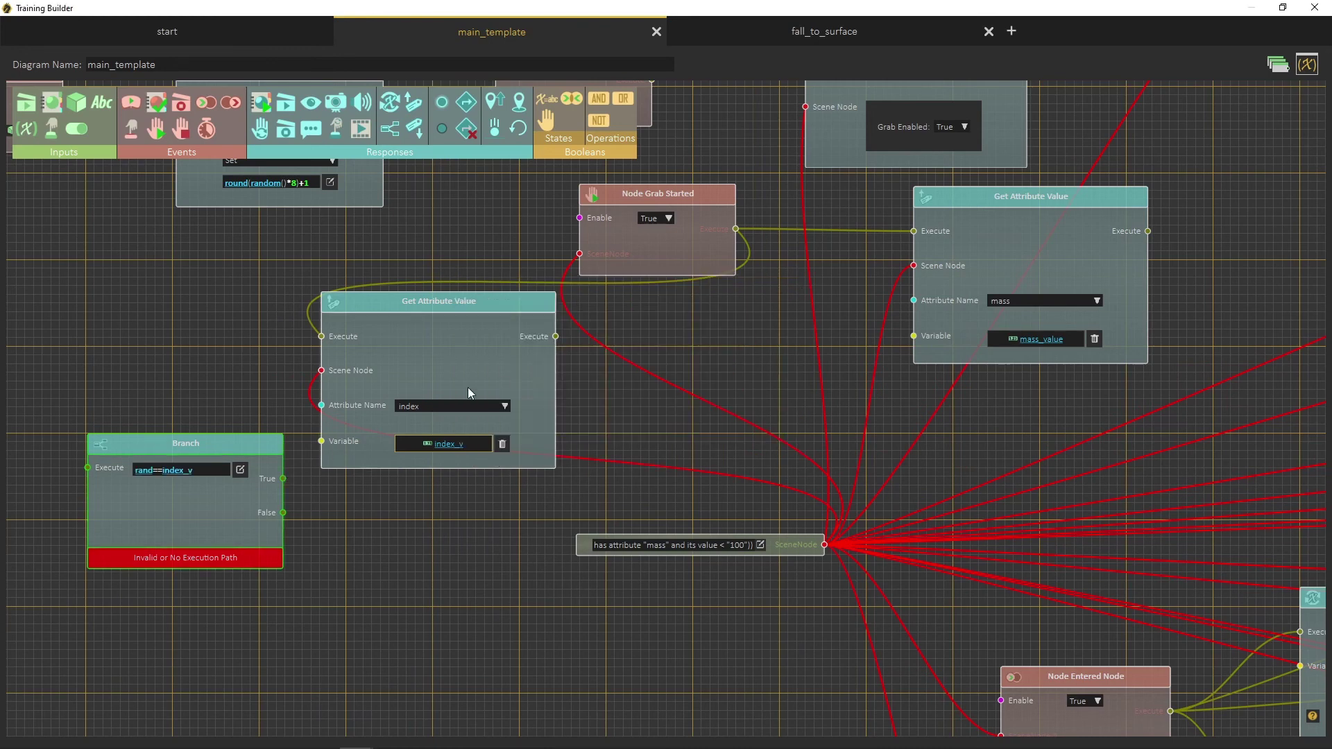
{"action": "left_click_drag", "start_coordinate": [557, 340], "coordinate": [87, 468]}
Step: Add a Change Variable Value node setting mass_value to 11, driven by the Branch's True output
{"action": "left_click_drag", "start_coordinate": [205, 450], "coordinate": [212, 479]}
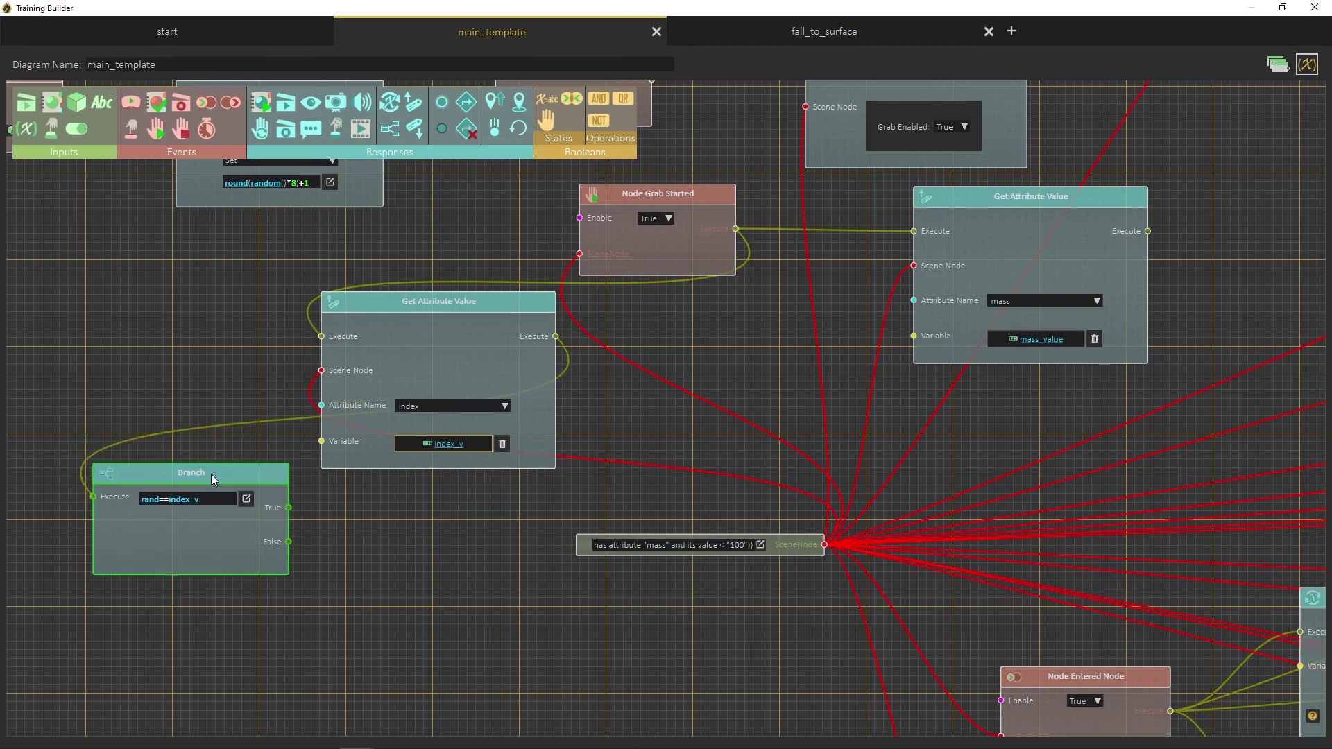
{"action": "left_click", "coordinate": [393, 113]}
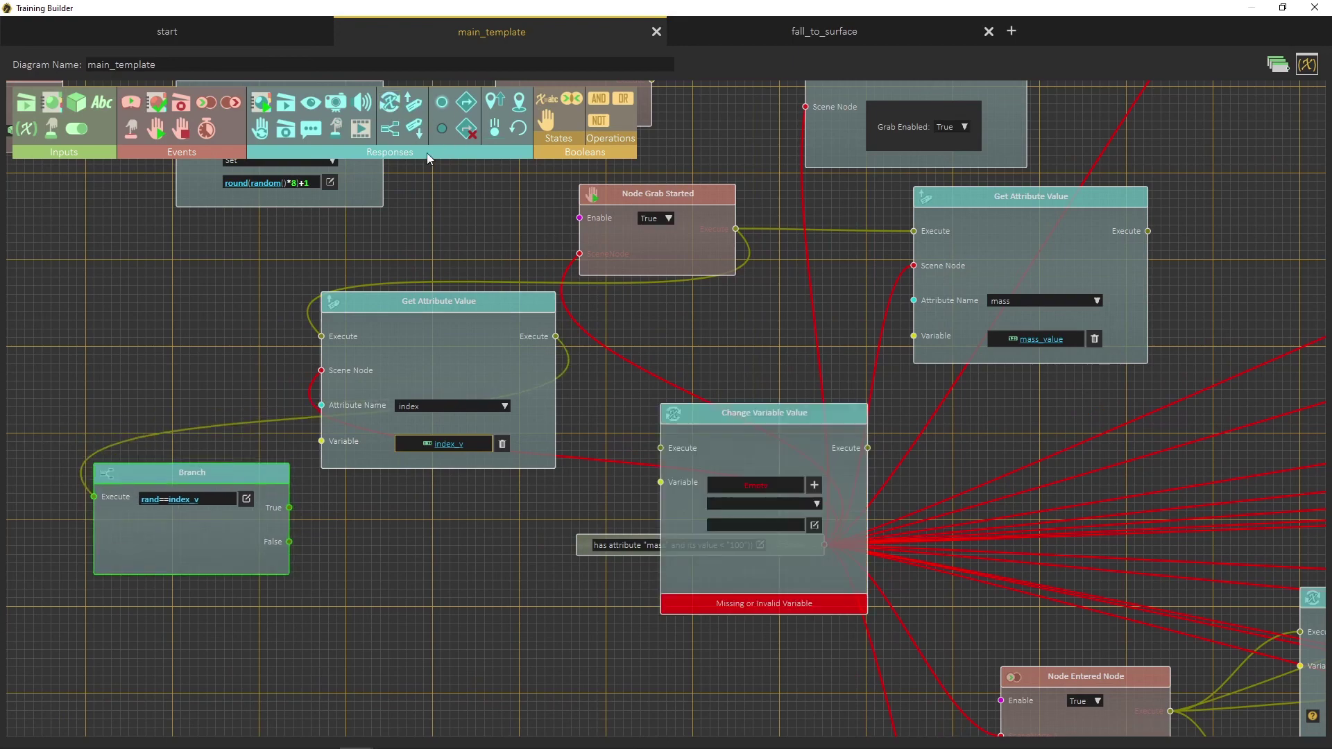
{"action": "left_click_drag", "start_coordinate": [801, 414], "coordinate": [487, 580]}
{"action": "middle_click_drag", "start_coordinate": [641, 650], "coordinate": [723, 450]}
{"action": "left_click", "coordinate": [577, 470]}
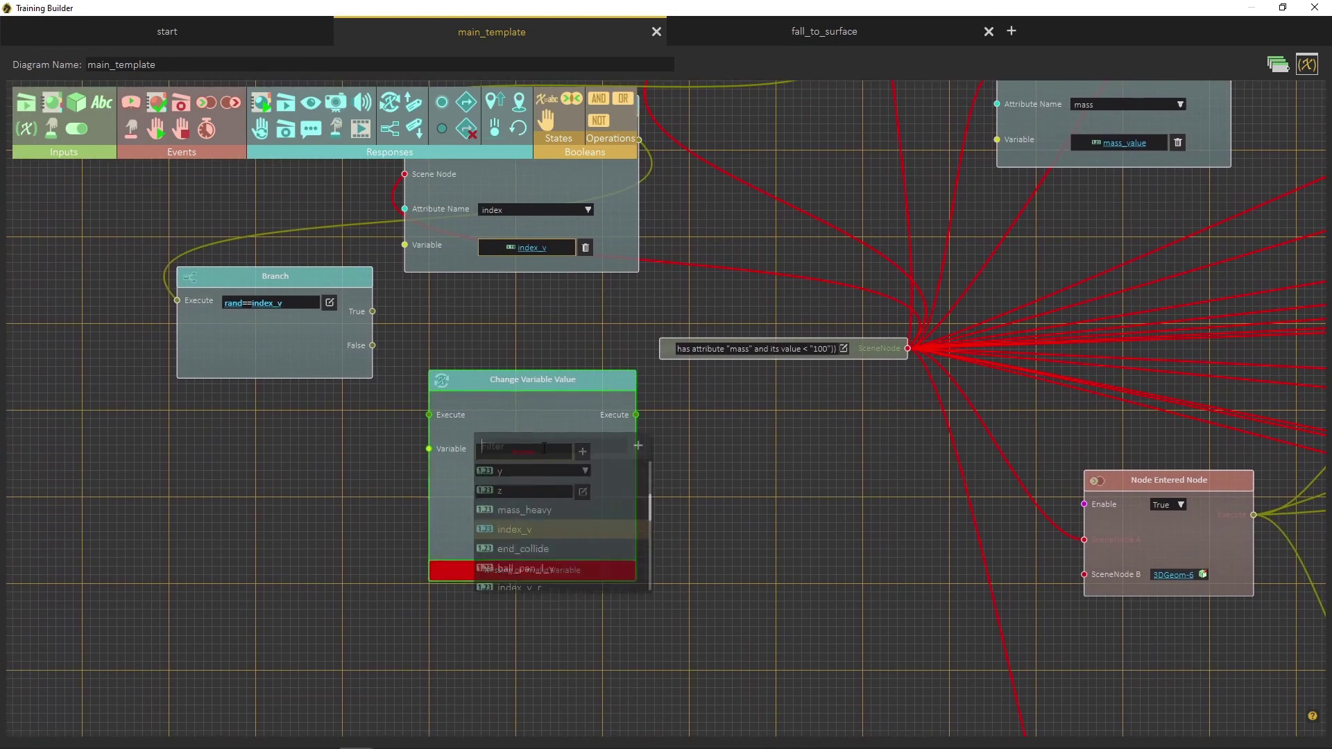
{"action": "scroll", "coordinate": [597, 527], "scroll_direction": "up", "scroll_amount": 3}
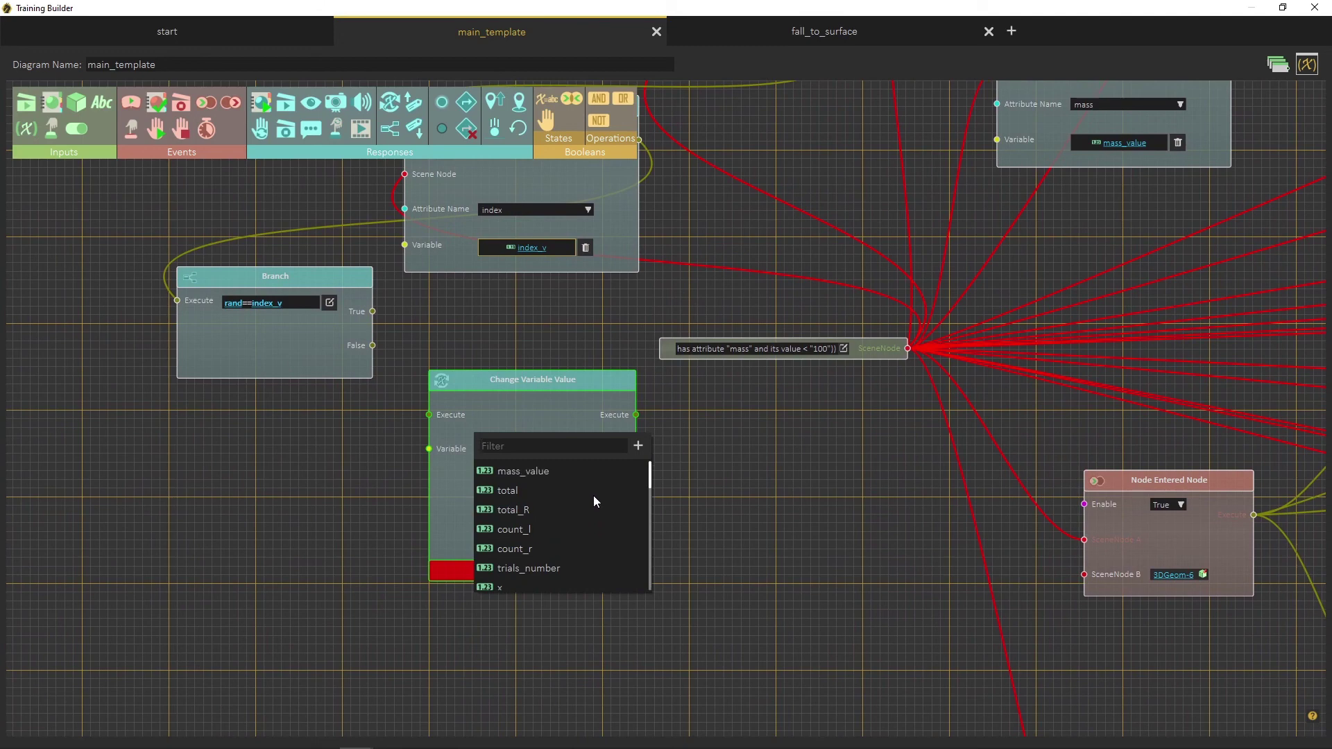
{"action": "left_click", "coordinate": [545, 473]}
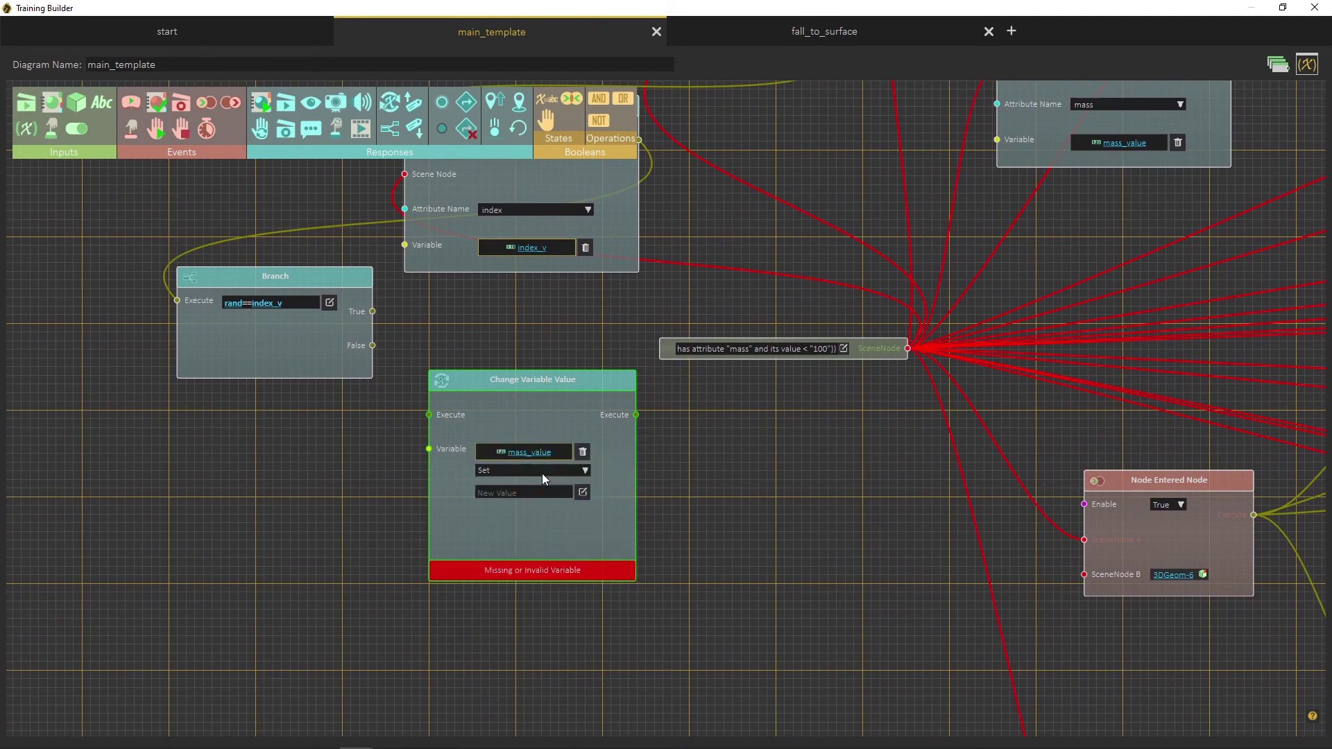
{"action": "left_click", "coordinate": [583, 492]}
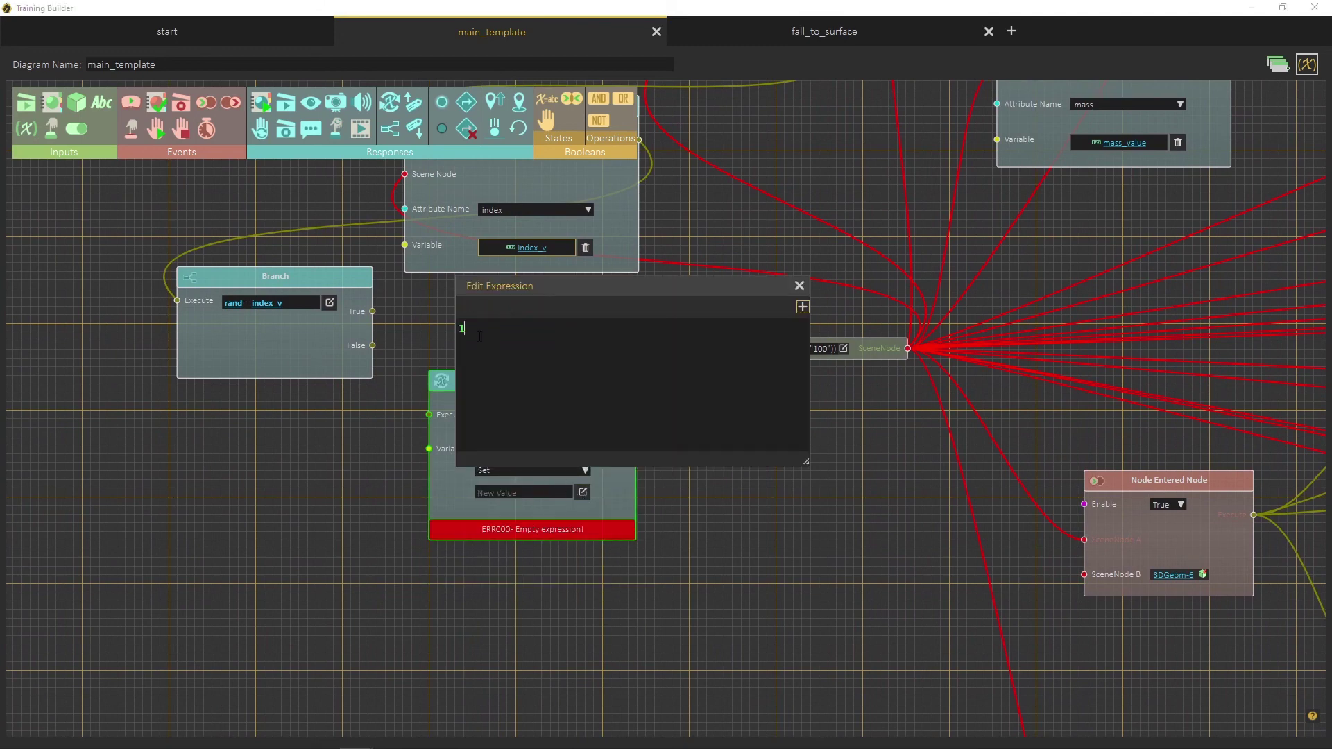
{"action": "left_click", "coordinate": [799, 285]}
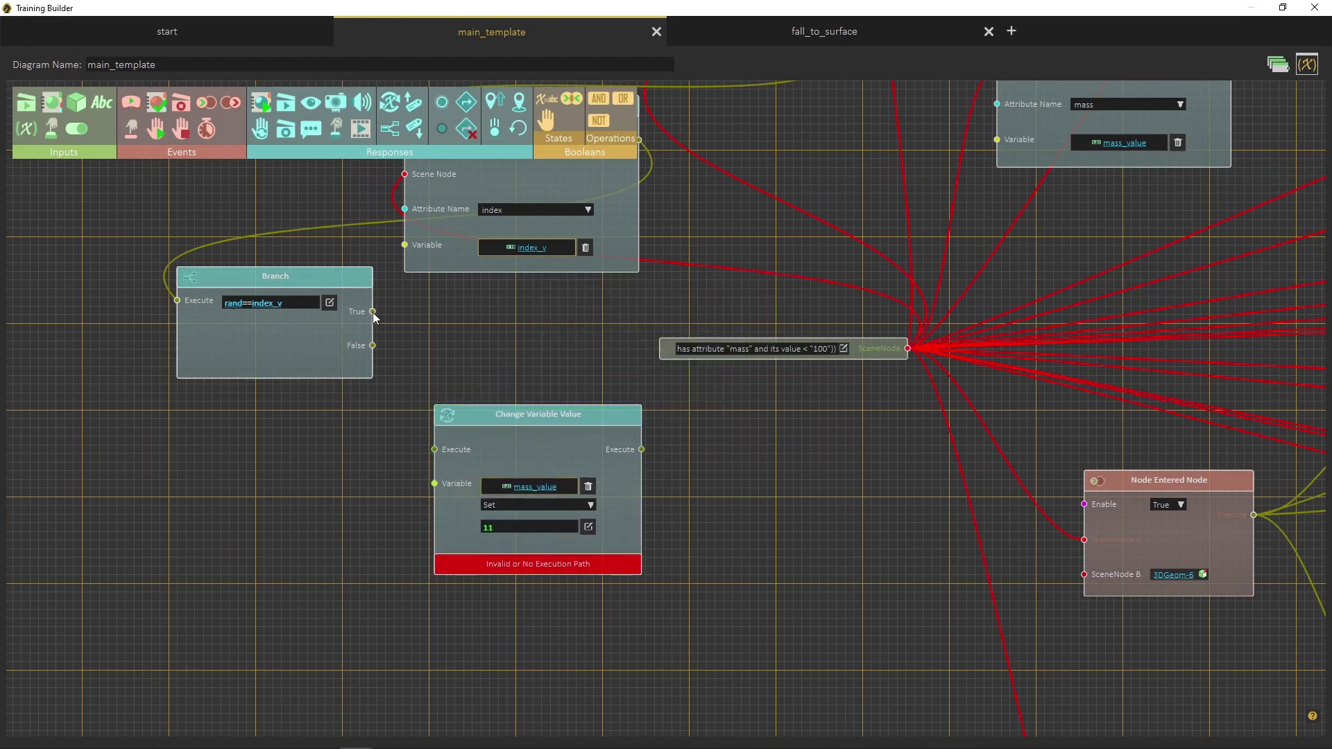
{"action": "left_click_drag", "start_coordinate": [372, 312], "coordinate": [444, 452]}
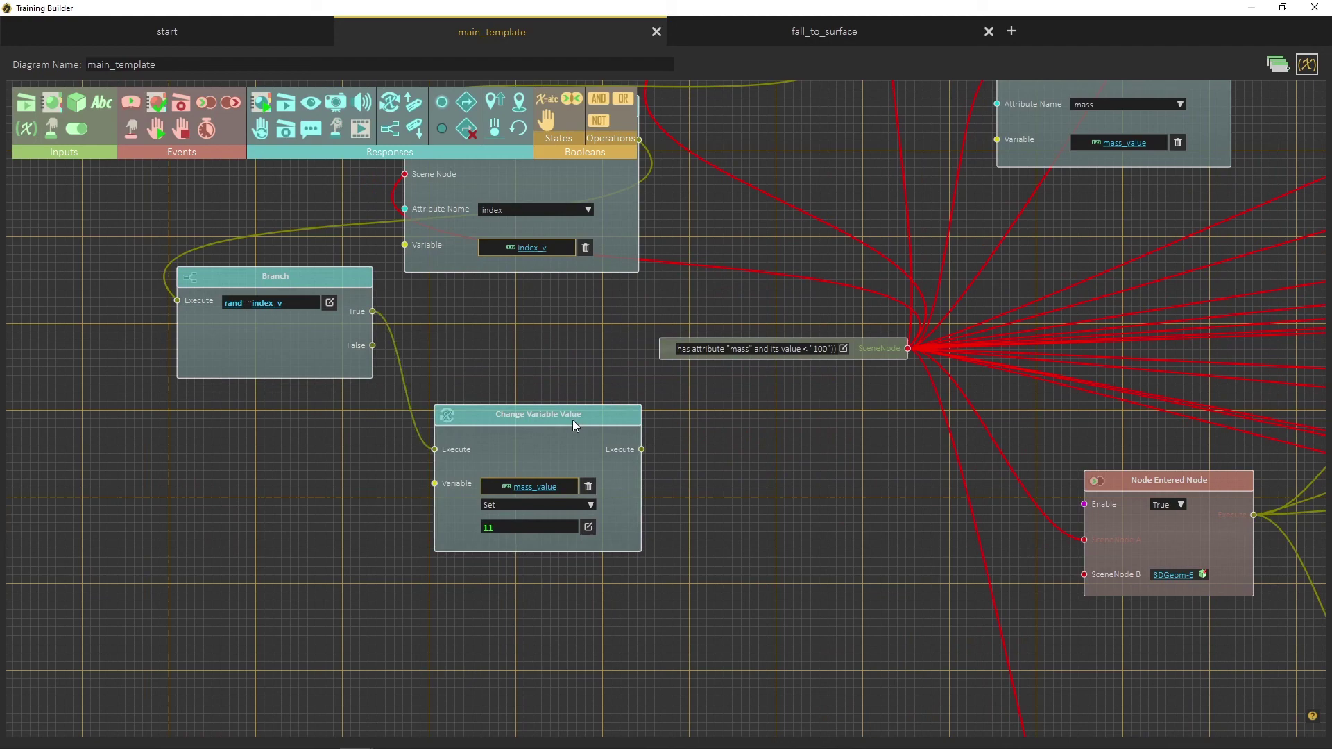
{"action": "left_click_drag", "start_coordinate": [572, 425], "coordinate": [581, 440]}
{"action": "middle_click_drag", "start_coordinate": [580, 377], "coordinate": [606, 520]}
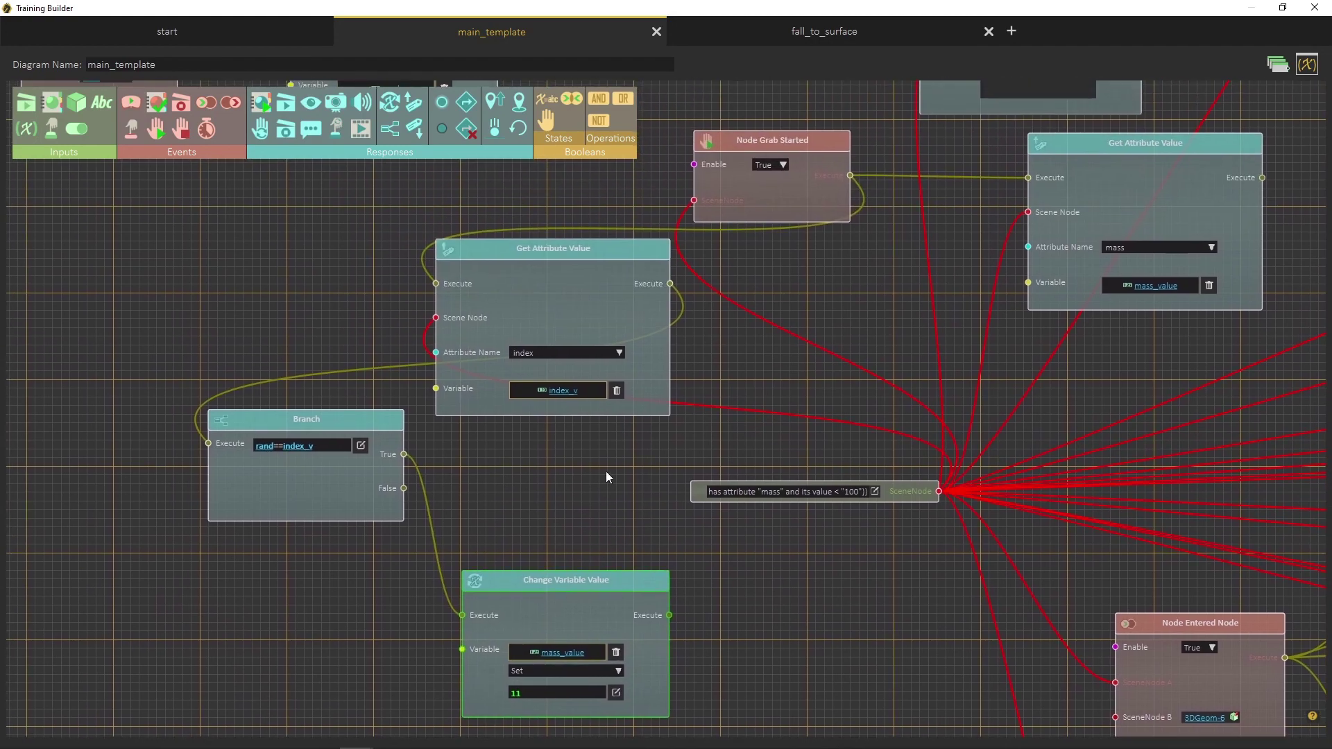
Step: Zoom out, pan the canvas, and nudge the Get Attribute Value node down and right
{"action": "scroll", "coordinate": [605, 477], "scroll_direction": "down", "scroll_amount": 2}
{"action": "middle_click_drag", "start_coordinate": [622, 475], "coordinate": [541, 476]}
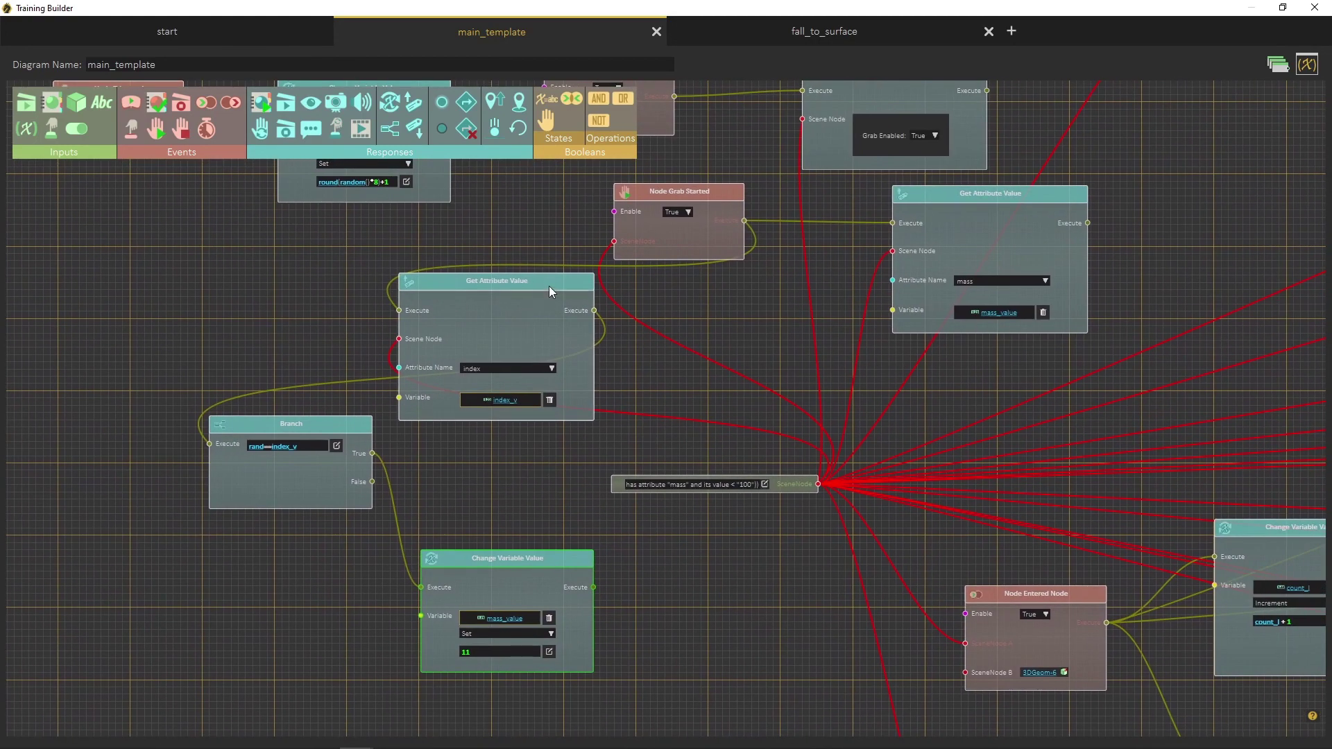
{"action": "left_click_drag", "start_coordinate": [549, 291], "coordinate": [574, 336]}
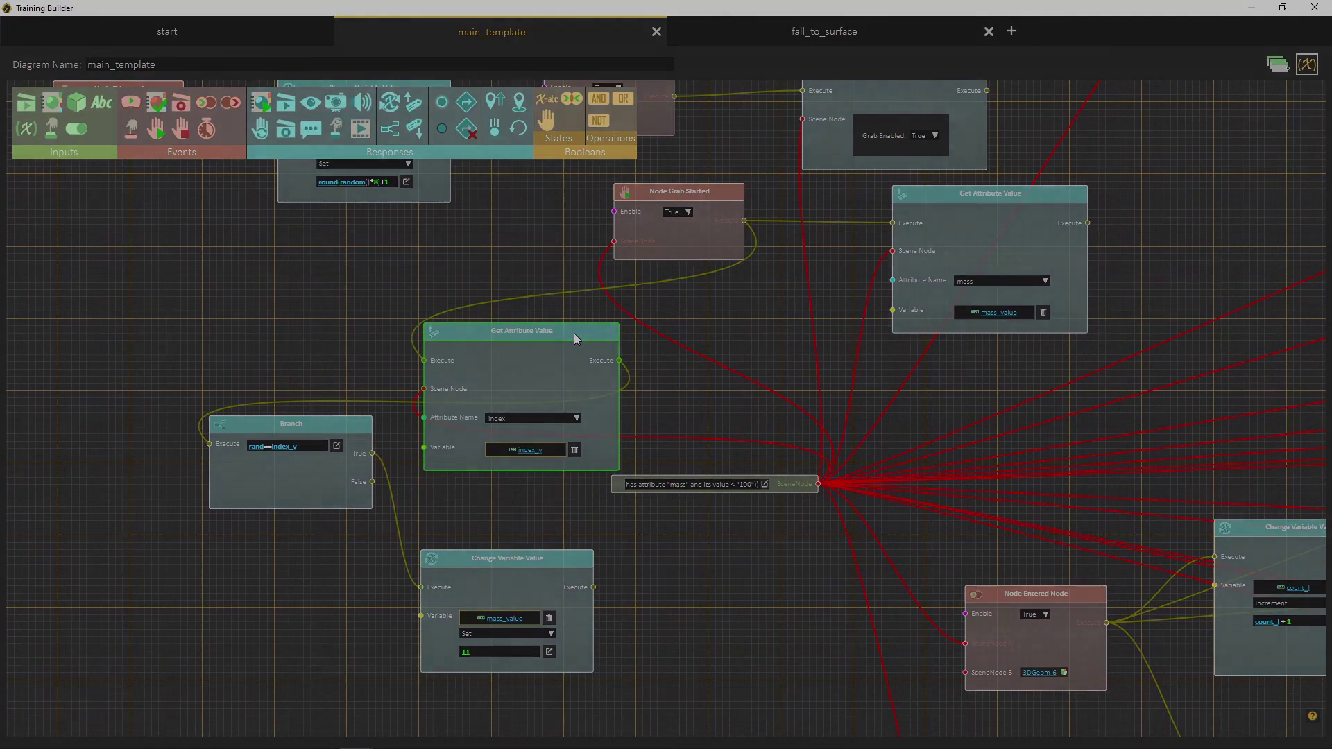